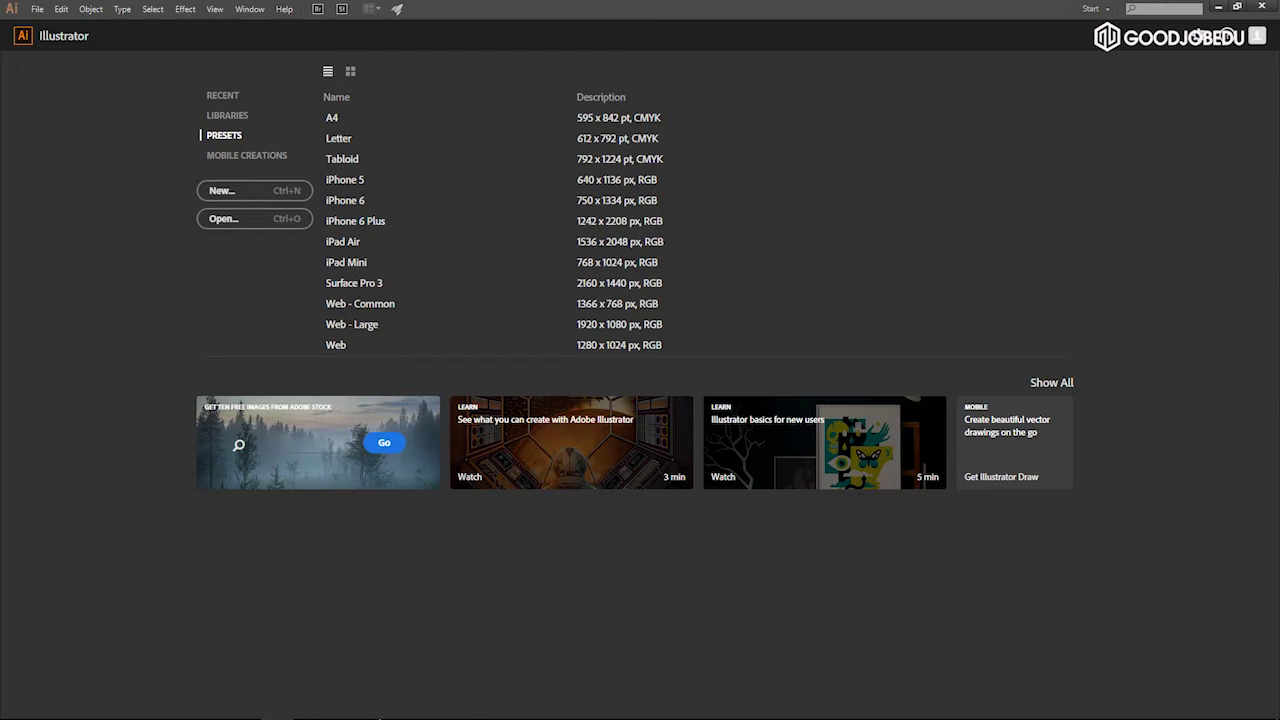
mouse_move(310, 716)
left_click(114, 706)
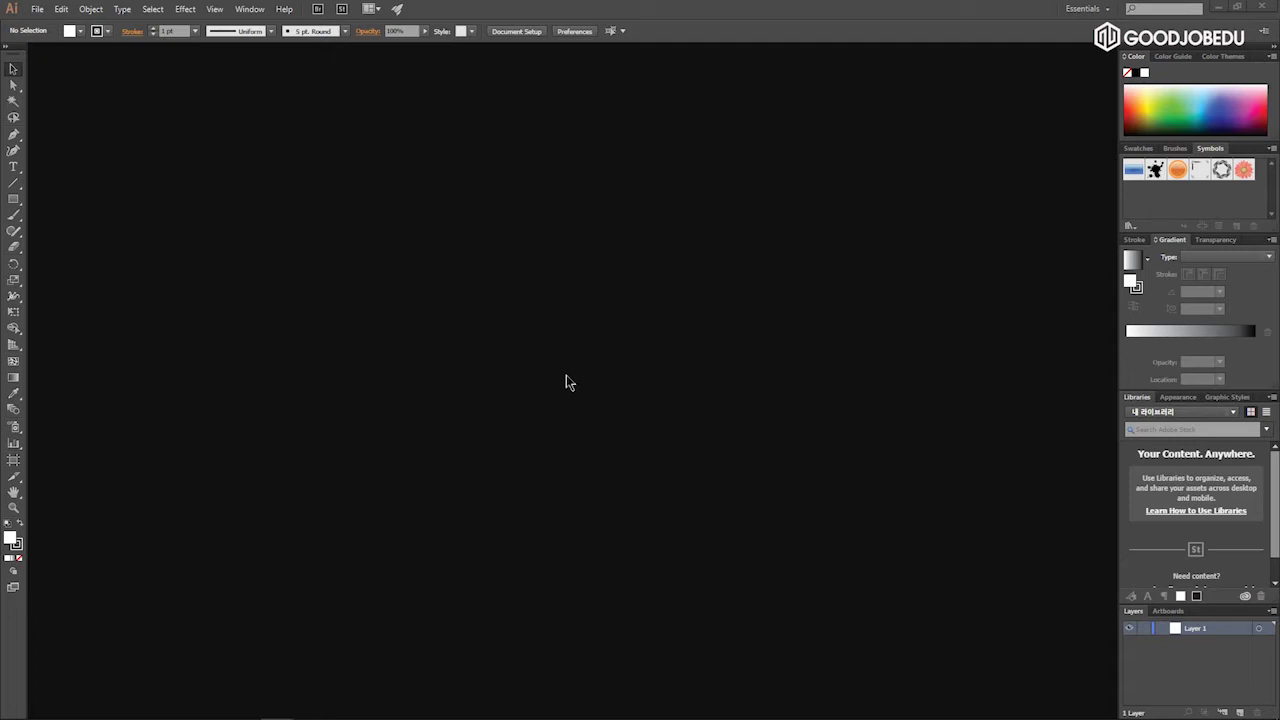
left_click(14, 101)
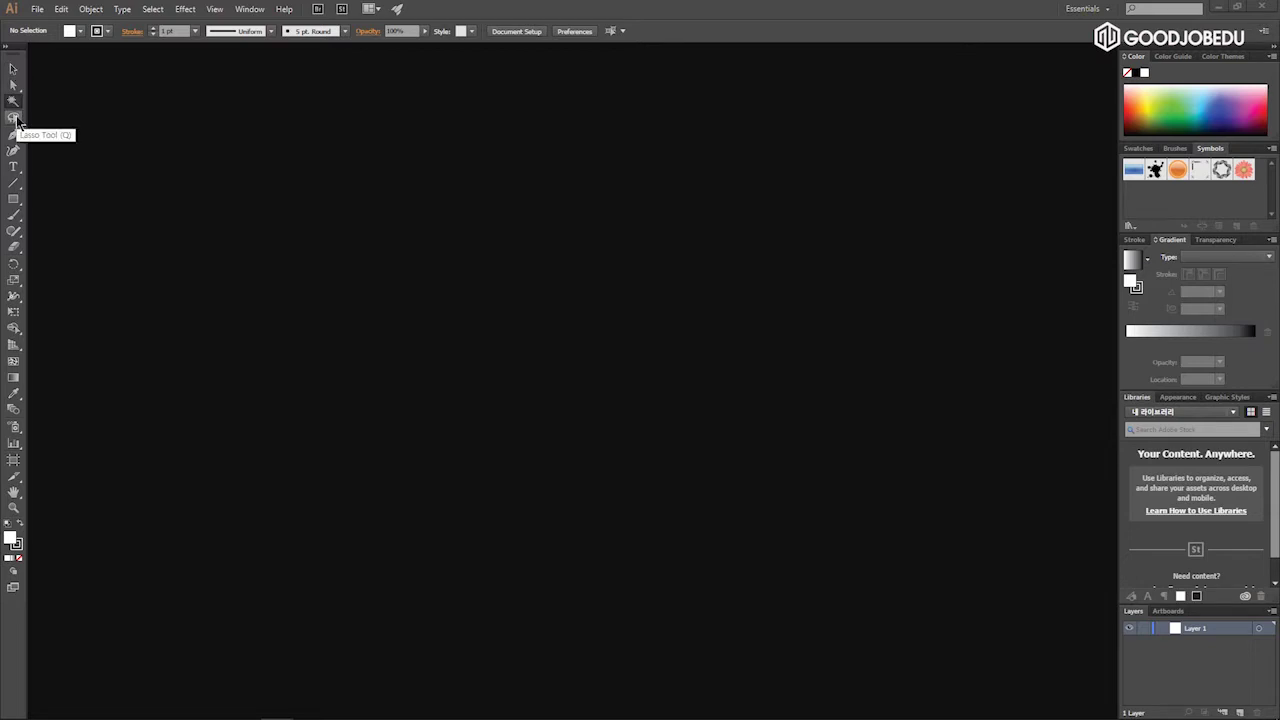
left_click(13, 71)
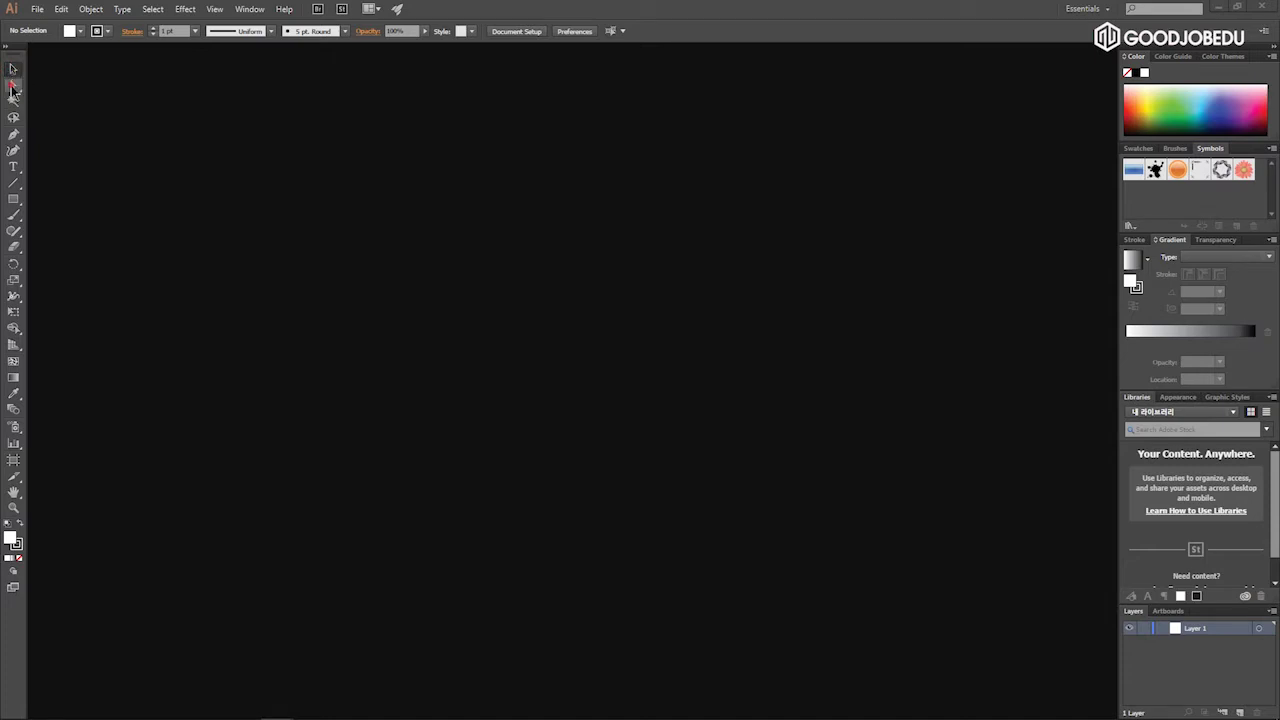
left_click(12, 87)
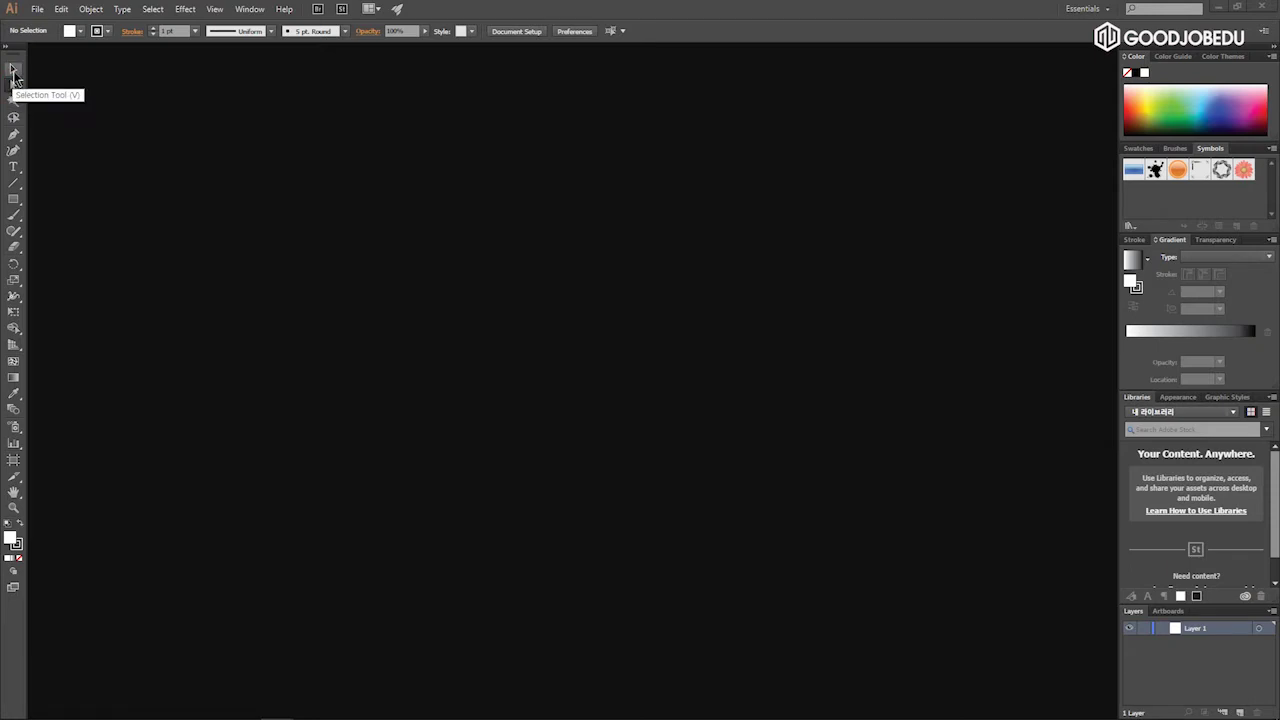
left_click(14, 72)
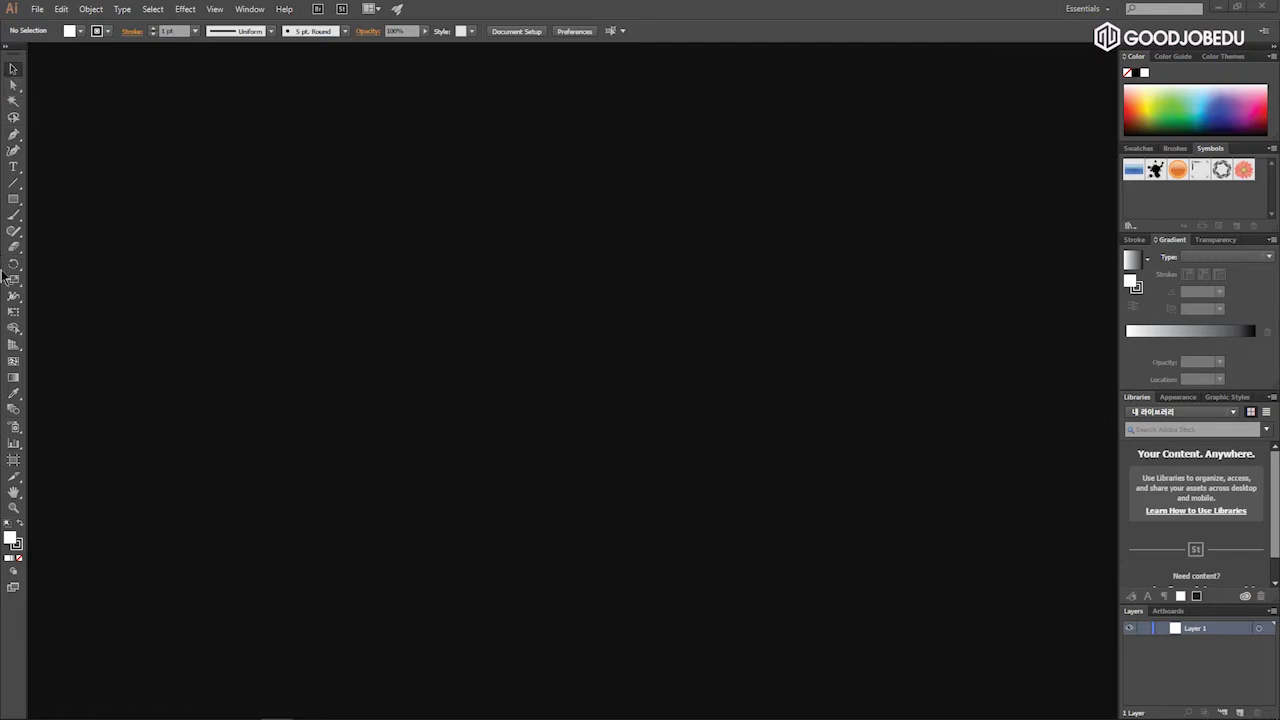
- Undock the Tools panel so it floats over the workspace
left_click(16, 69)
mouse_move(27, 47)
left_mouse_down()
mouse_move(55, 62)
mouse_move(22, 52)
left_mouse_up()
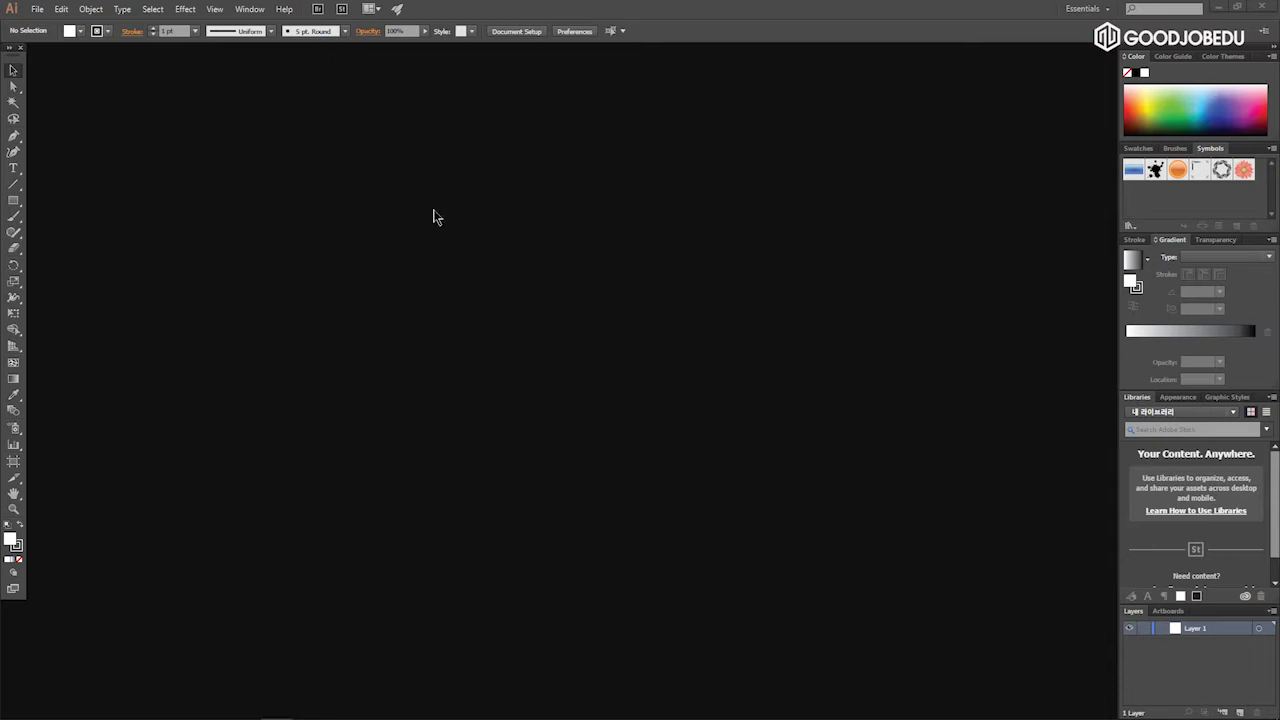
- Choose the Essentials workspace and reset it to its default layout
left_click(261, 12)
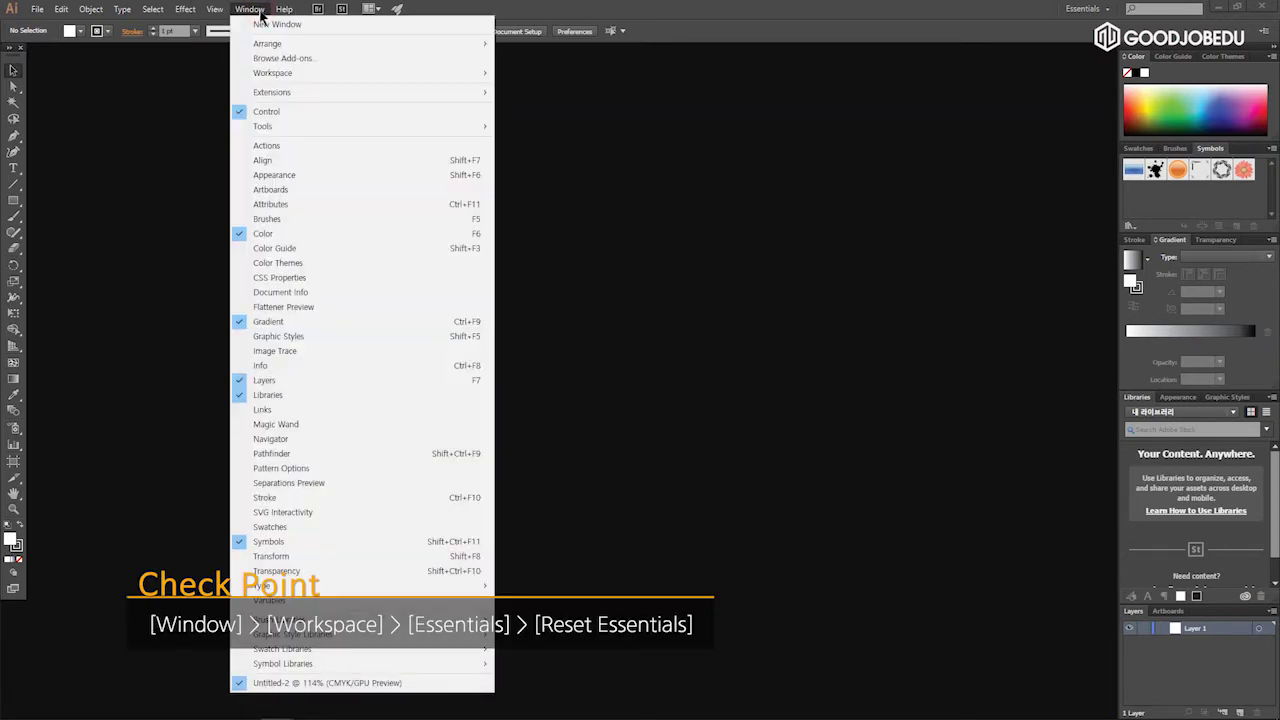
mouse_move(291, 83)
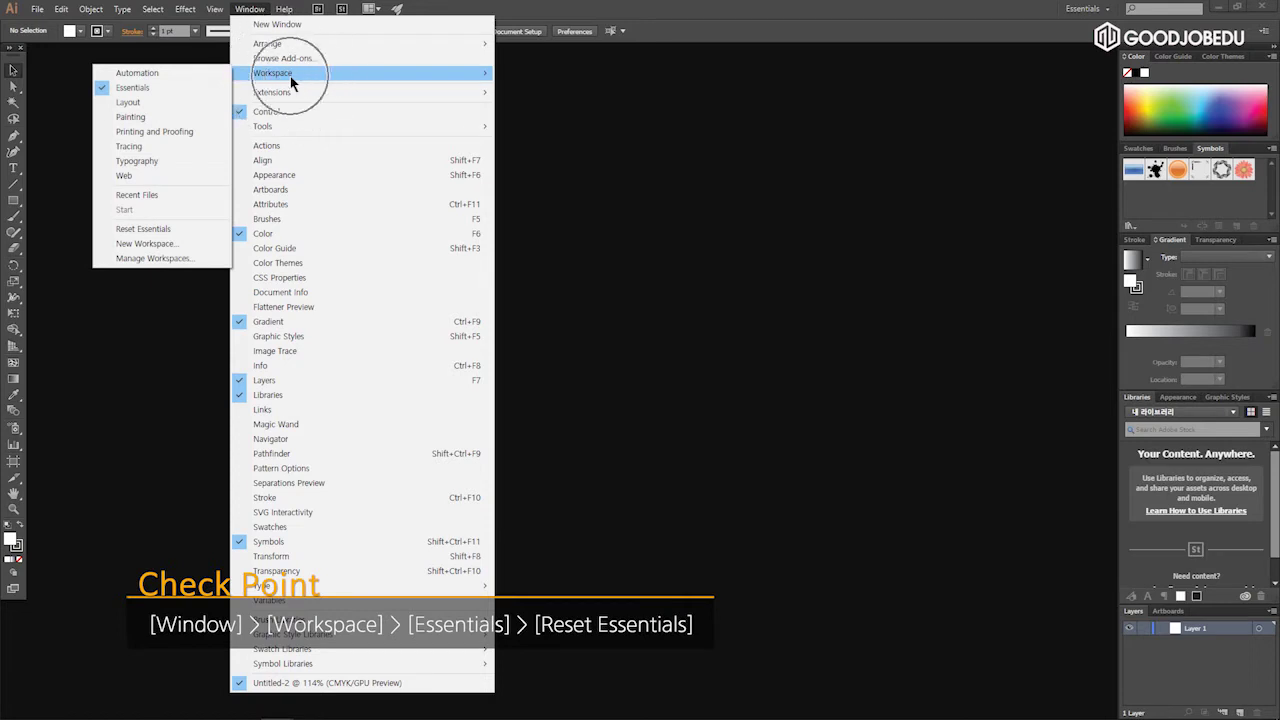
left_click(191, 92)
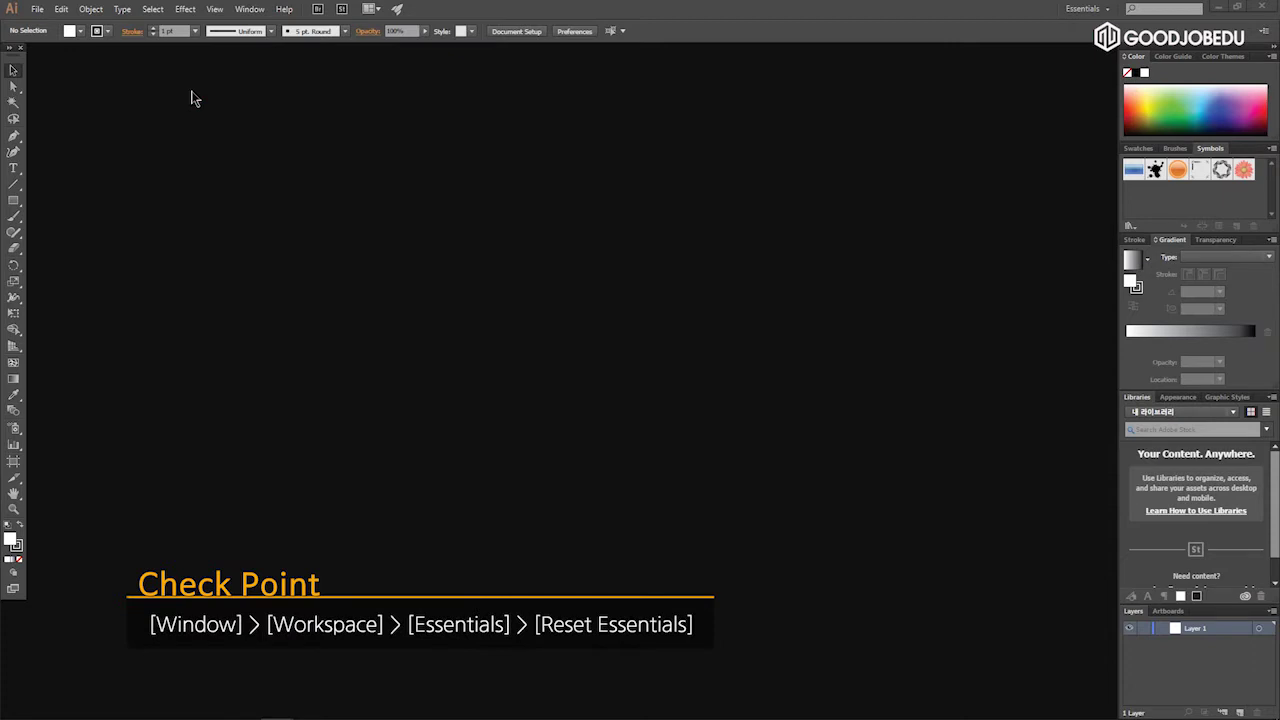
left_click(250, 10)
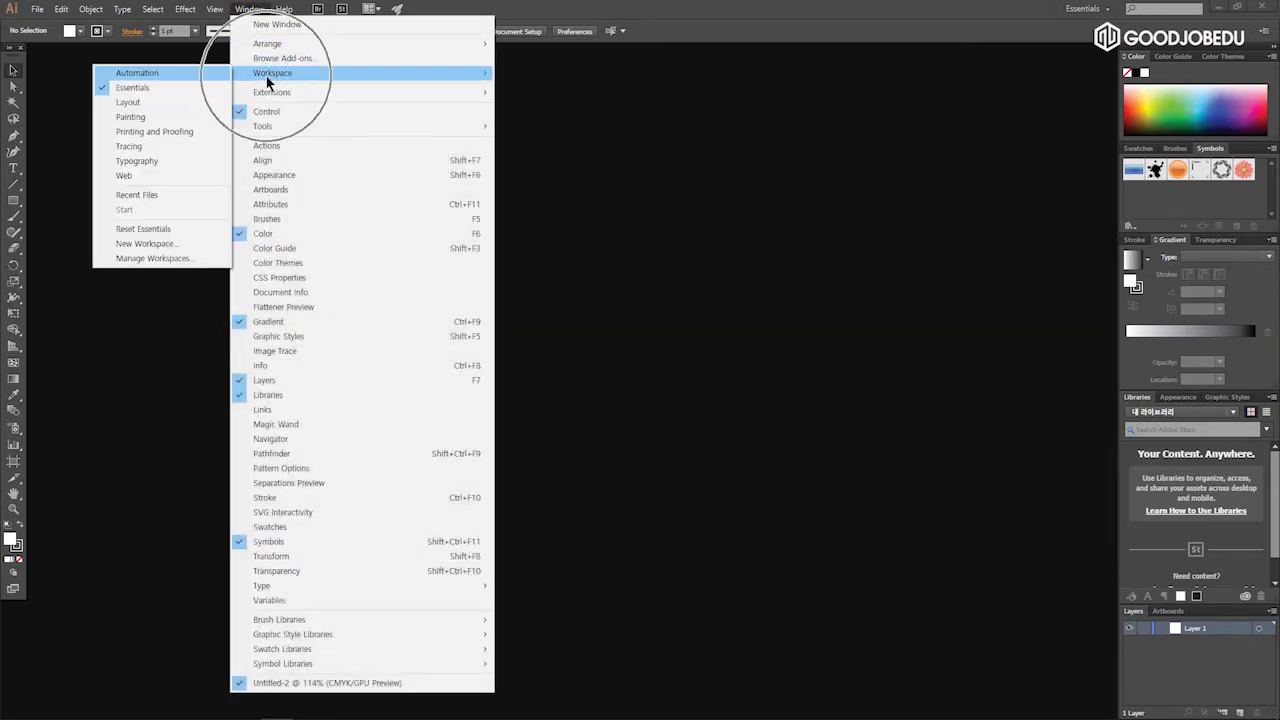
left_click(165, 229)
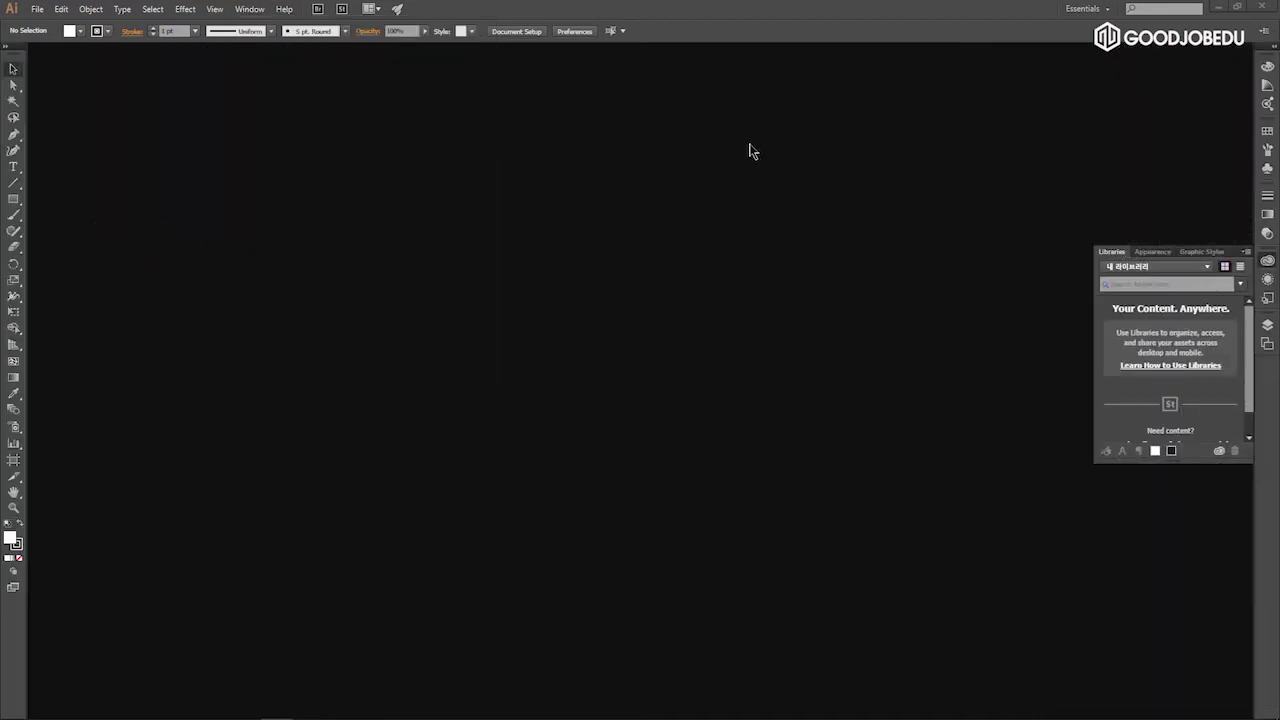
- Collapse the open Libraries panel and expand the whole dock of collapsed panels
left_click(1228, 252)
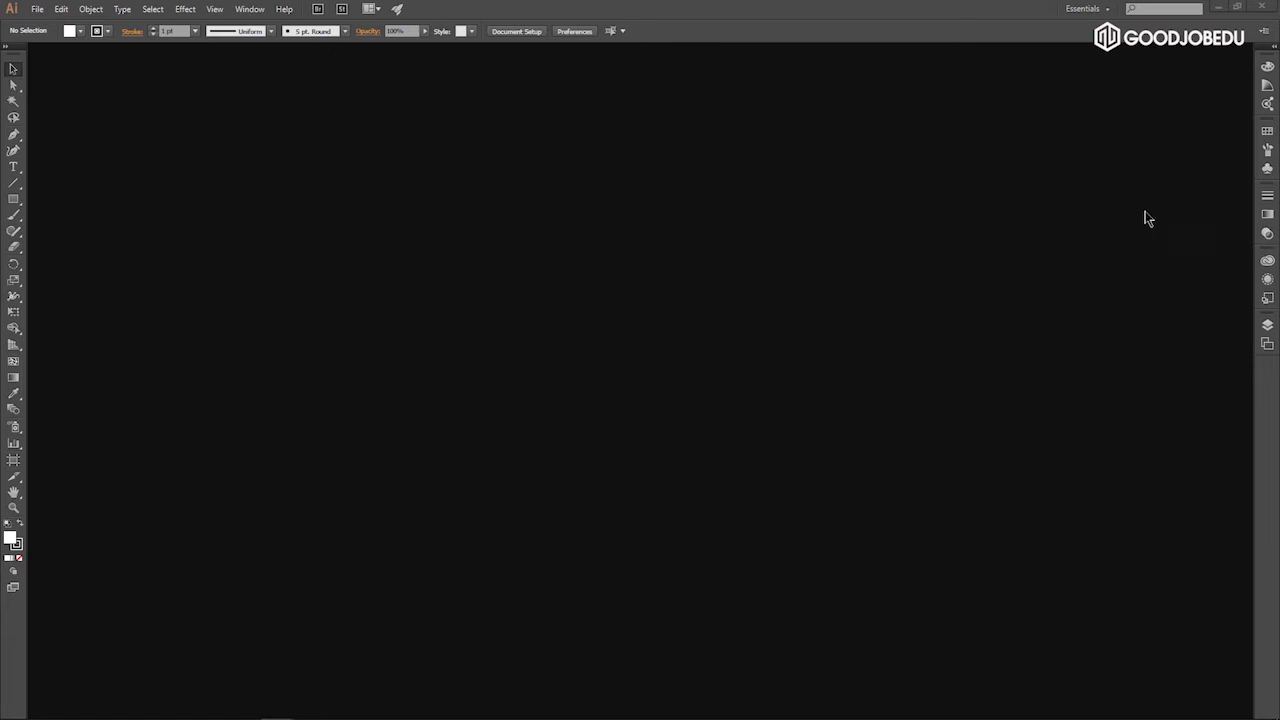
left_click(1264, 106)
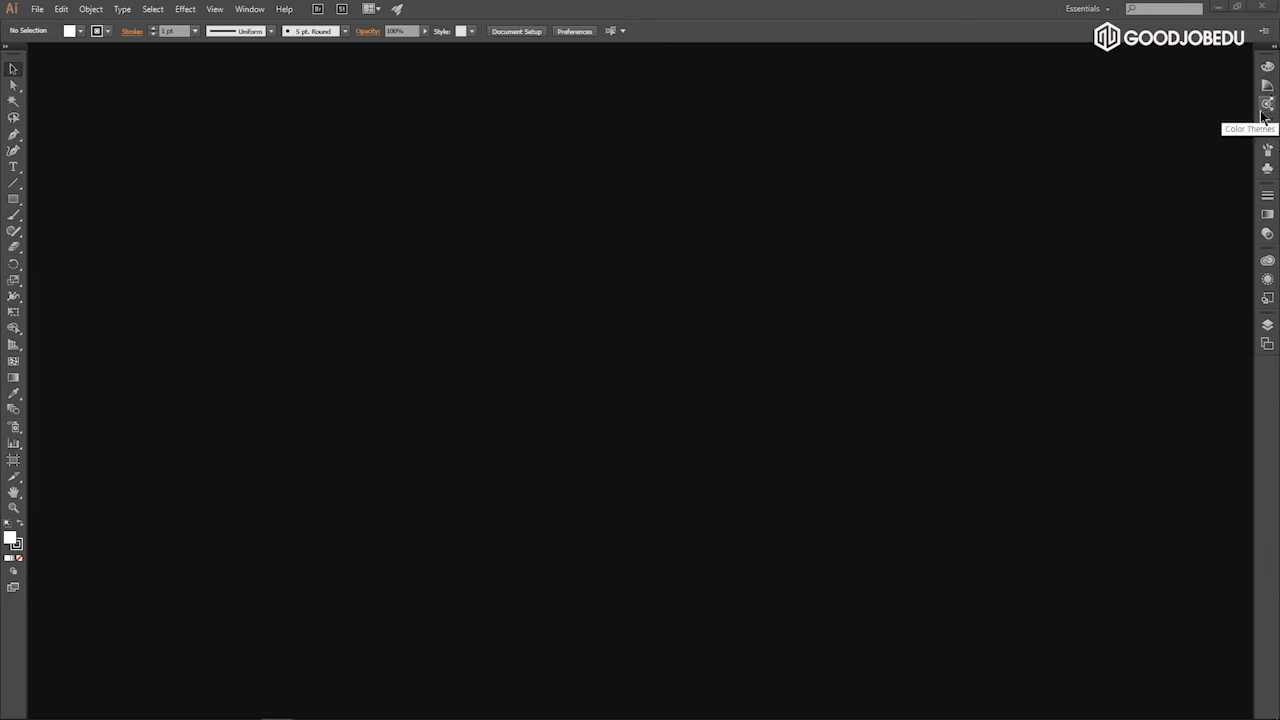
left_click(1275, 48)
left_click(1275, 48)
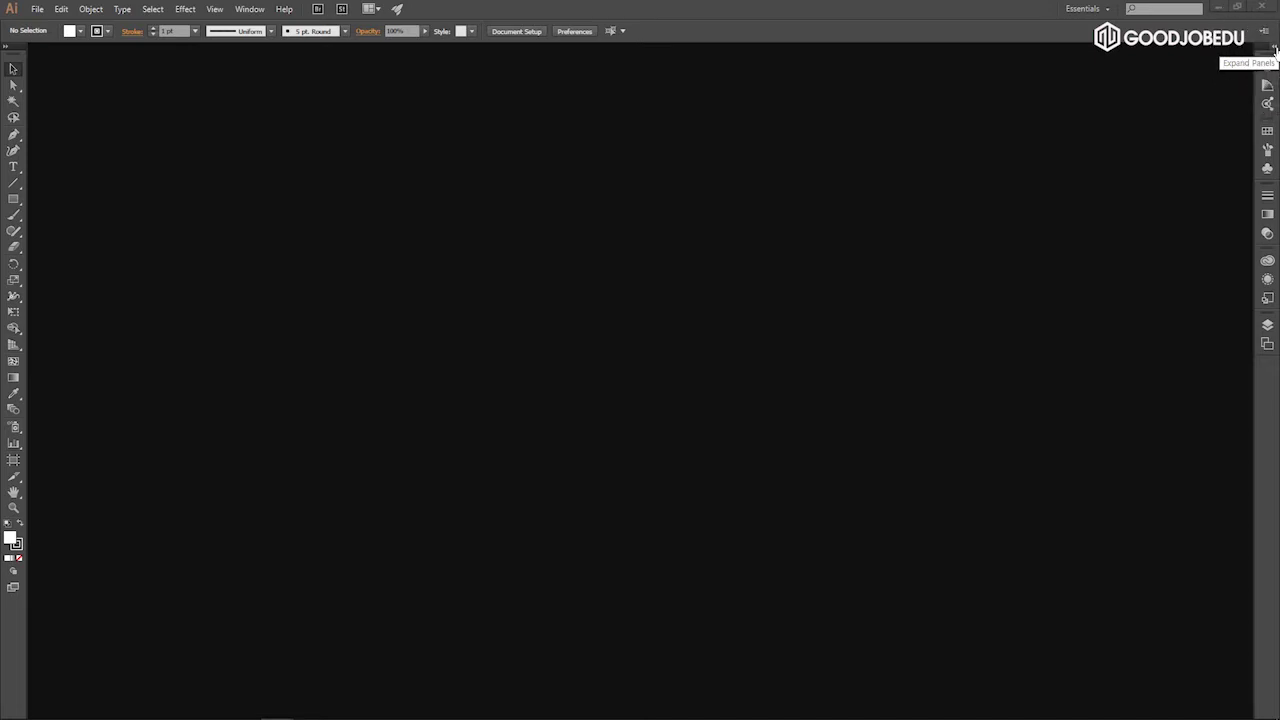
left_click(1275, 50)
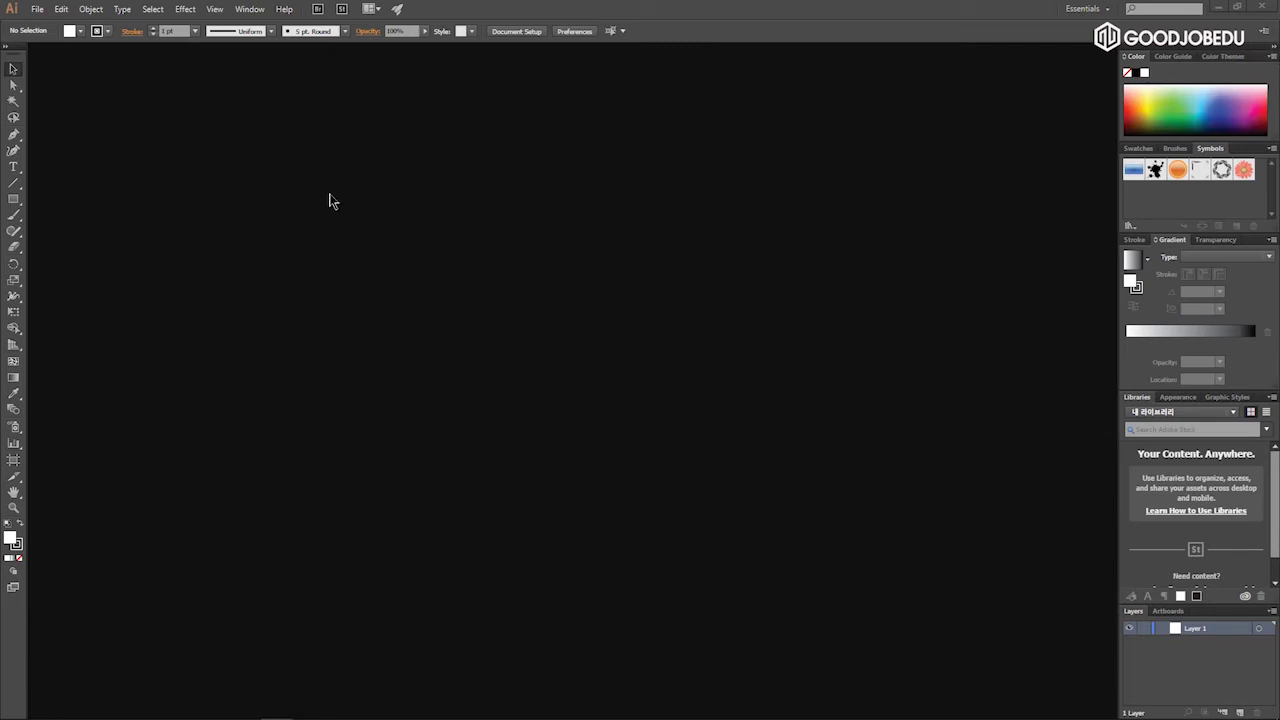
left_click(250, 9)
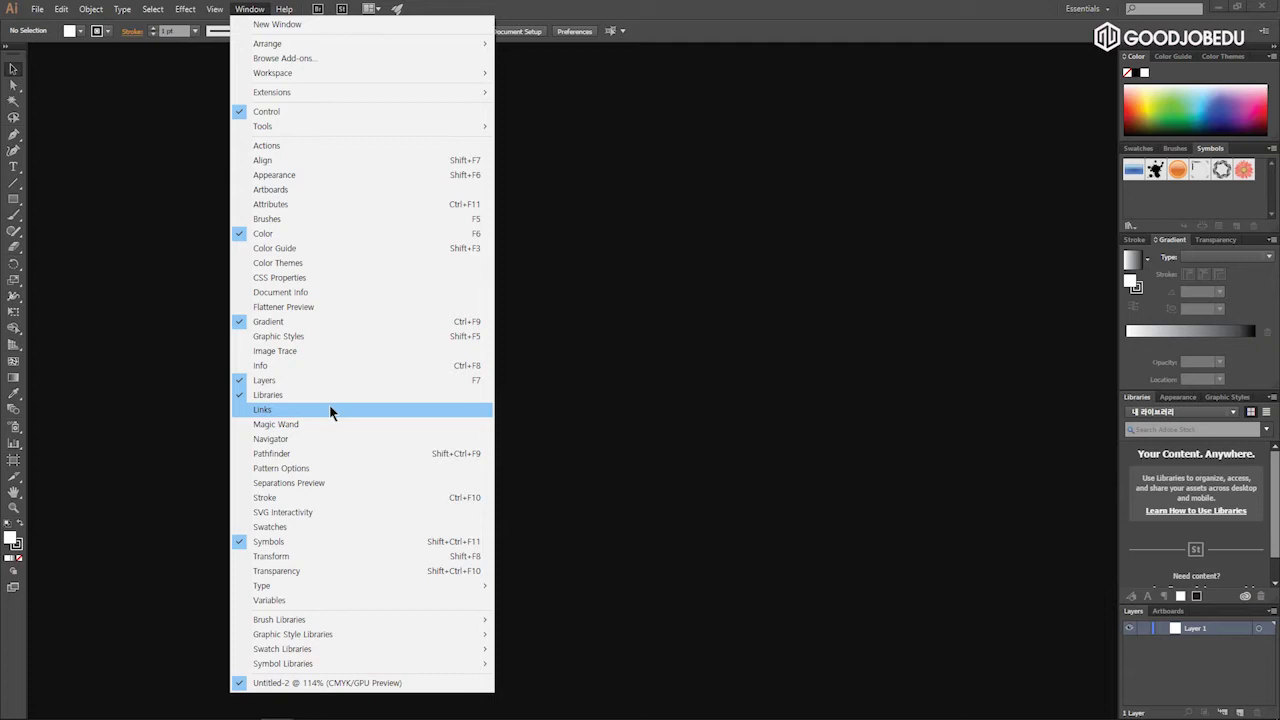
left_click(250, 9)
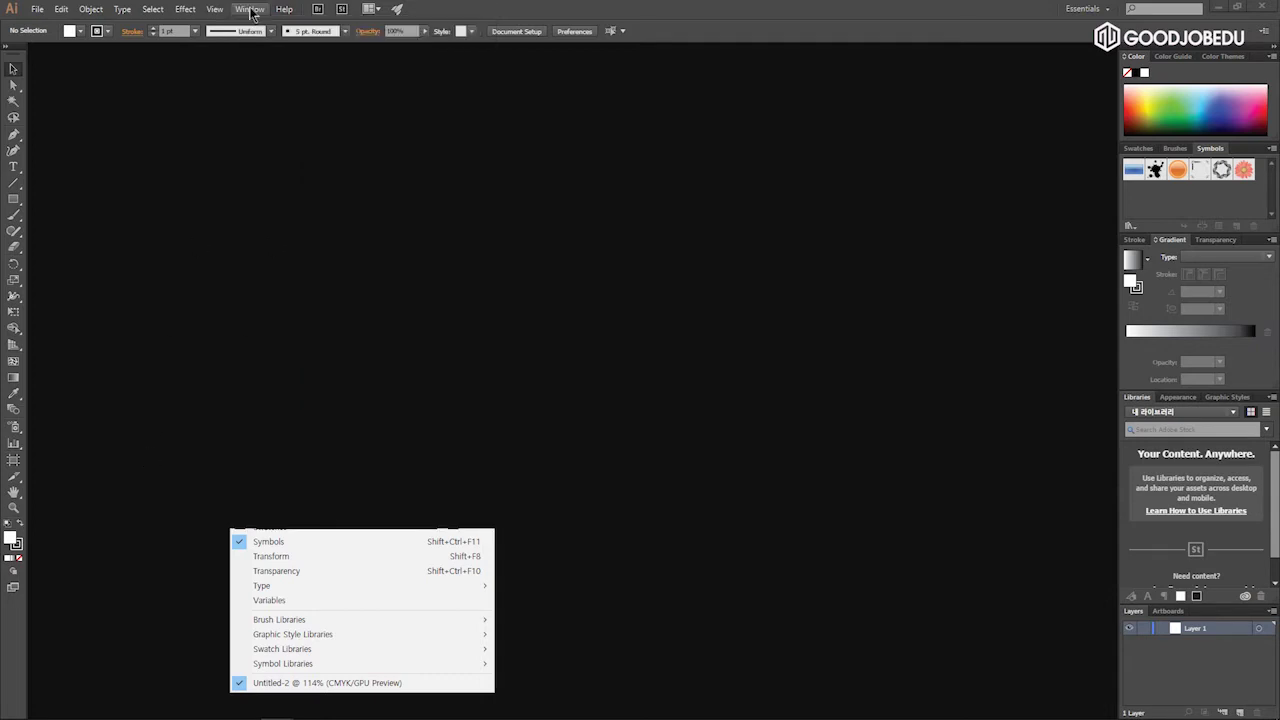
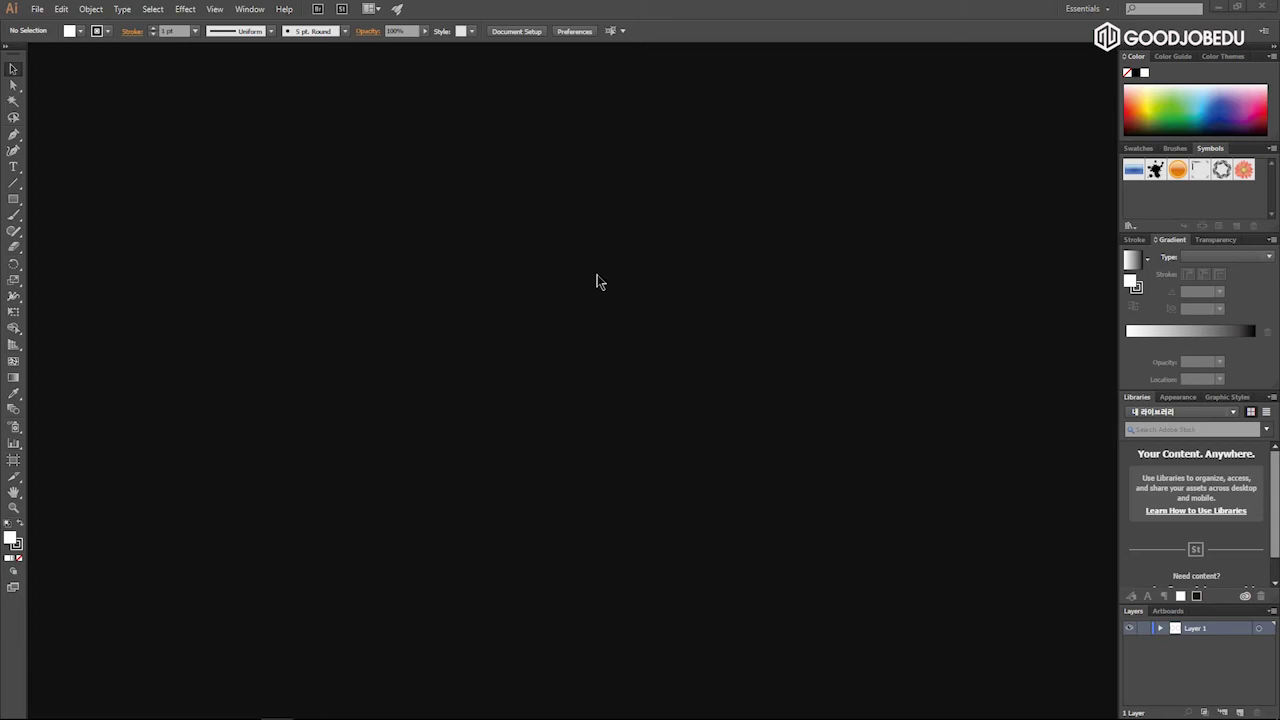
left_click(597, 281)
left_click(597, 281)
- Start a new document and name it 일러스트1강
left_click(36, 14)
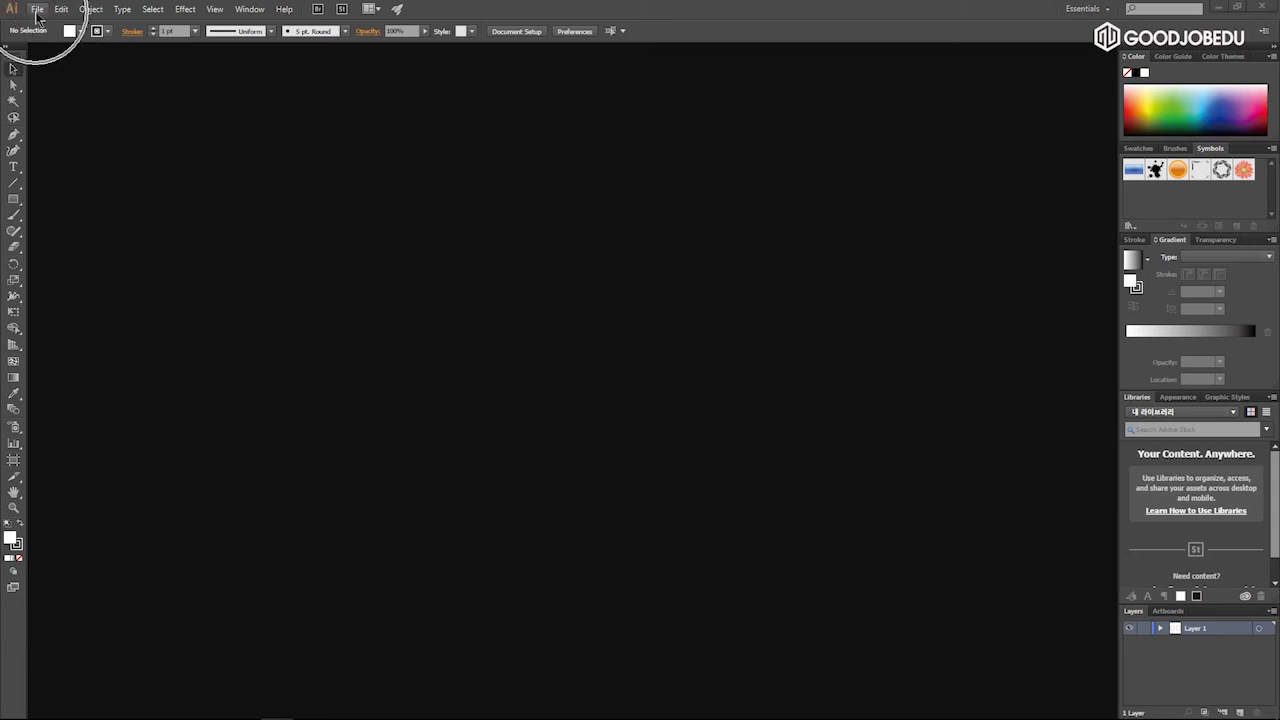
left_click(36, 14)
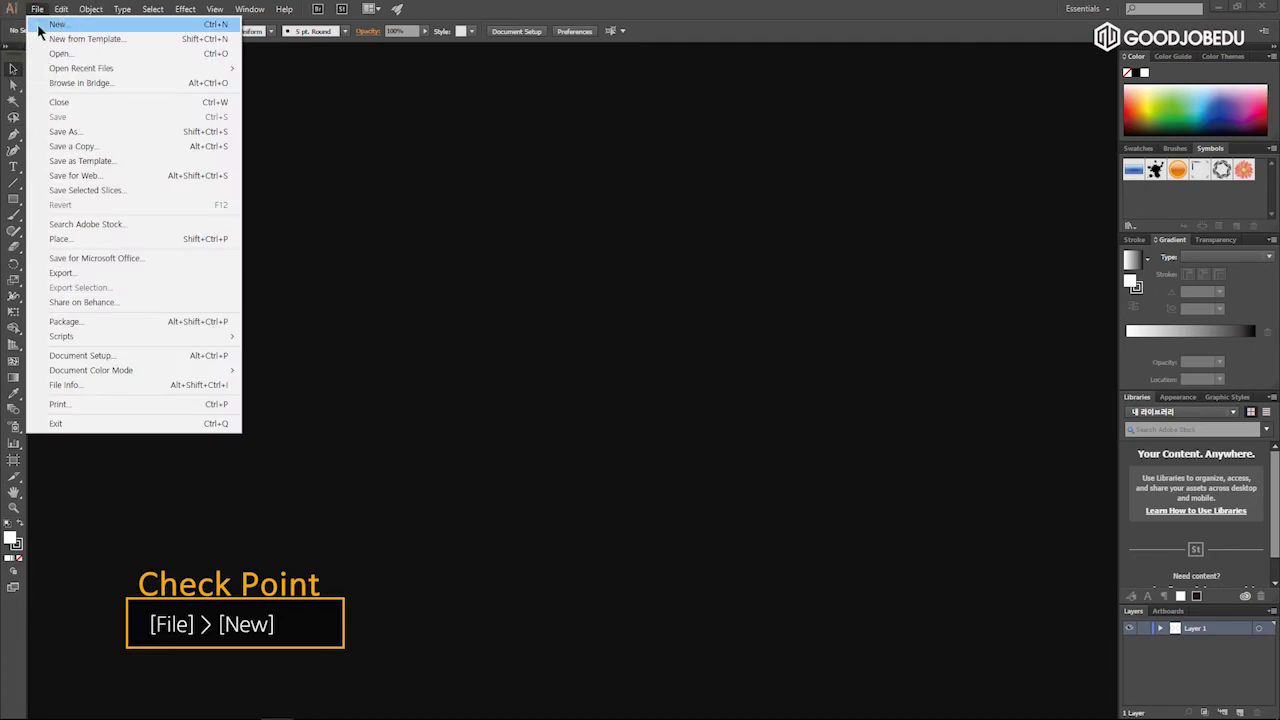
left_click(40, 27)
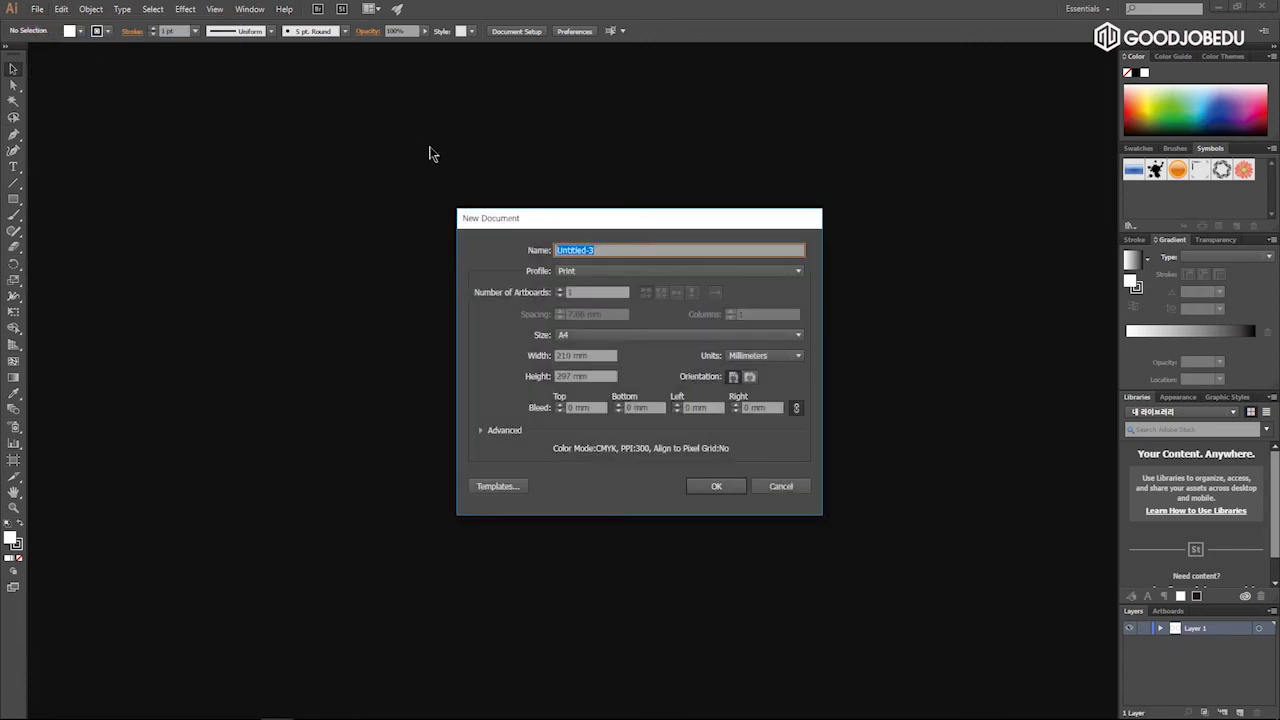
left_click_drag(570, 212, 580, 191)
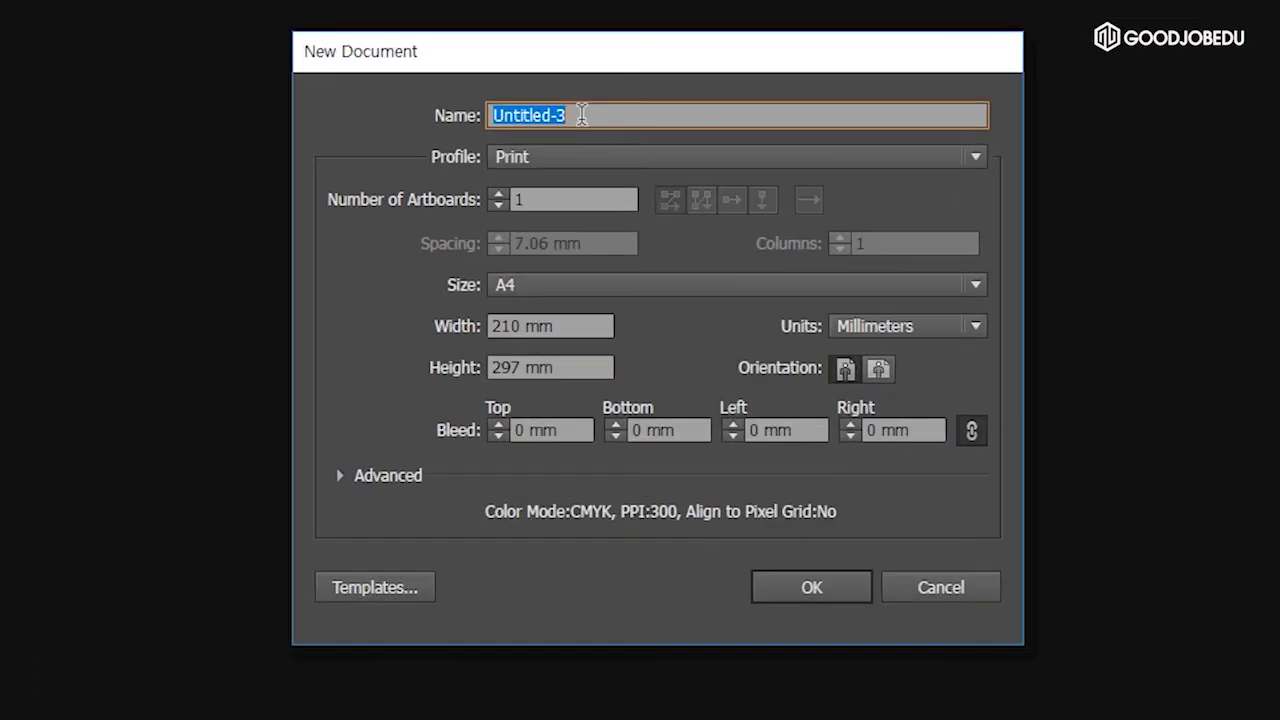
type("d;")
key("BackSpace")
key("BackSpace")
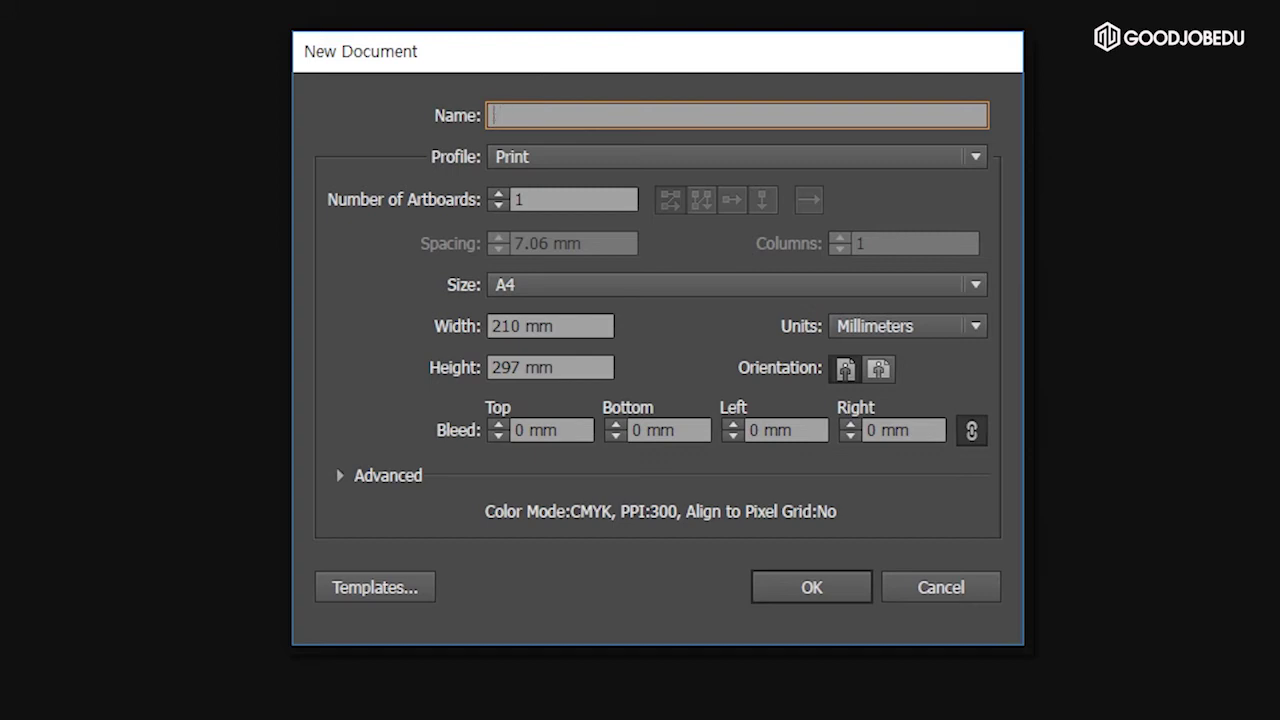
type("일러스트1강")
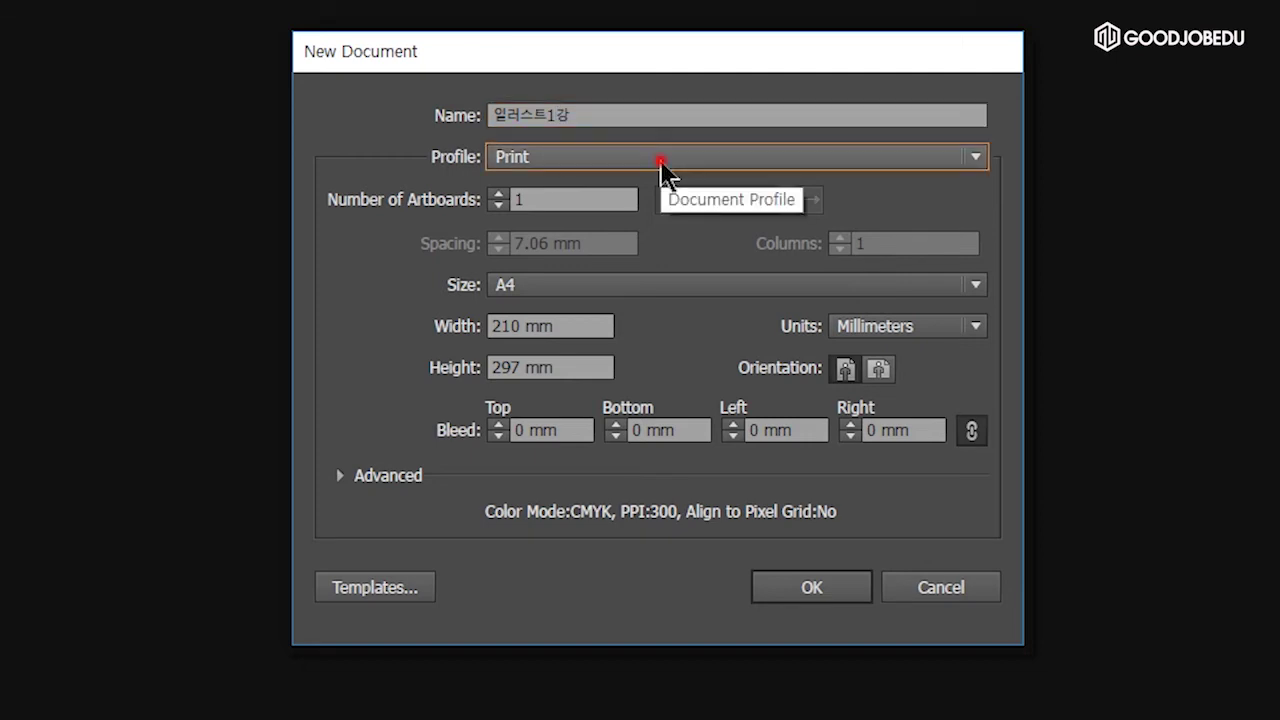
- Choose the Print profile and the A4 page size for the new document
left_click(660, 165)
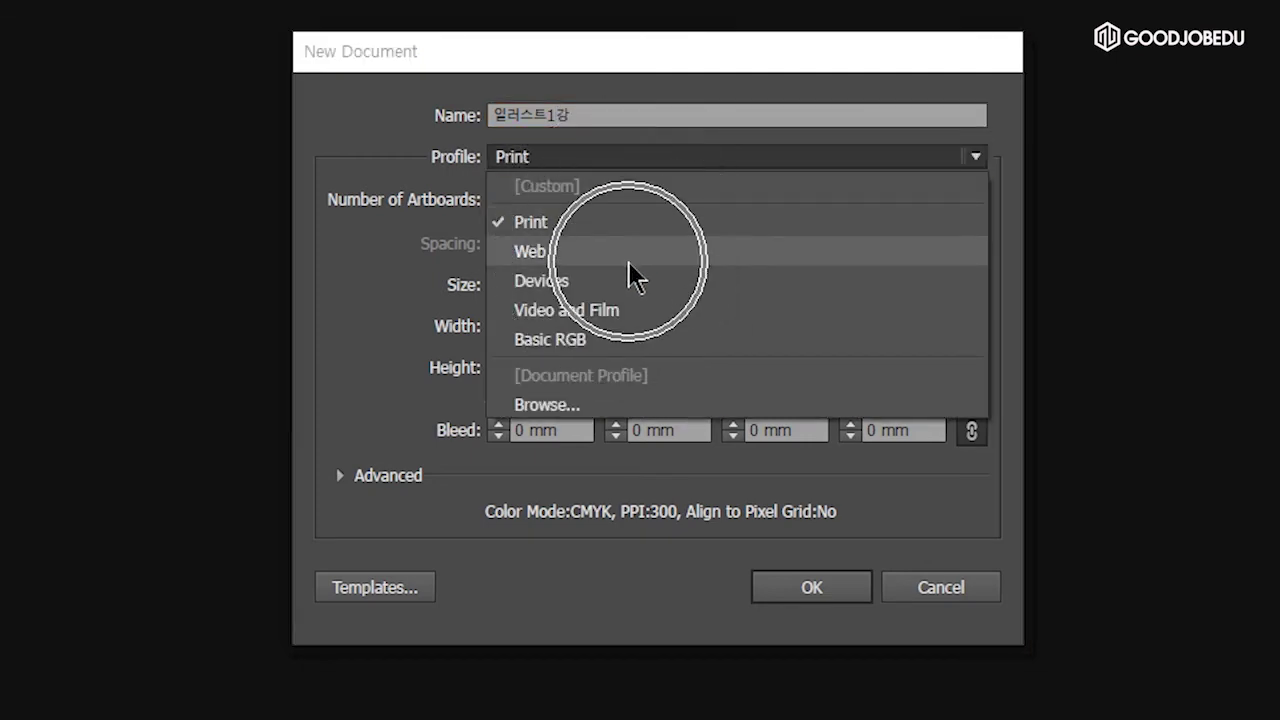
left_click(663, 224)
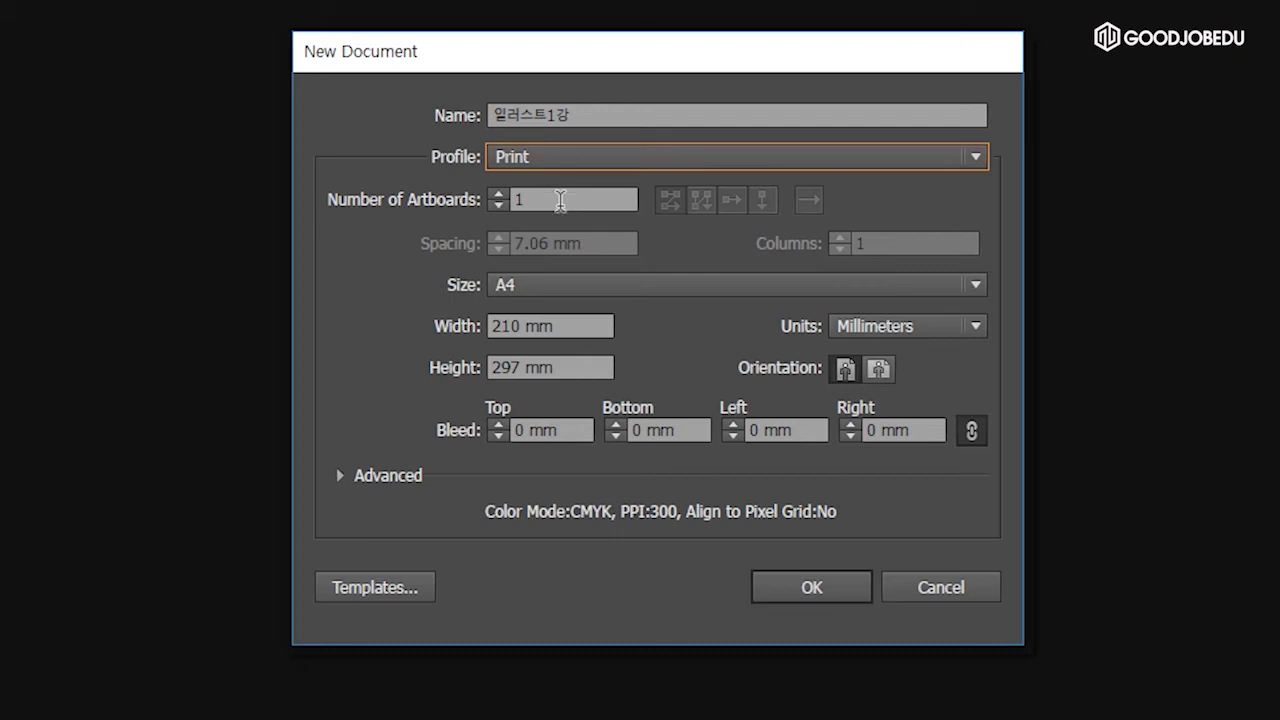
left_click(568, 288)
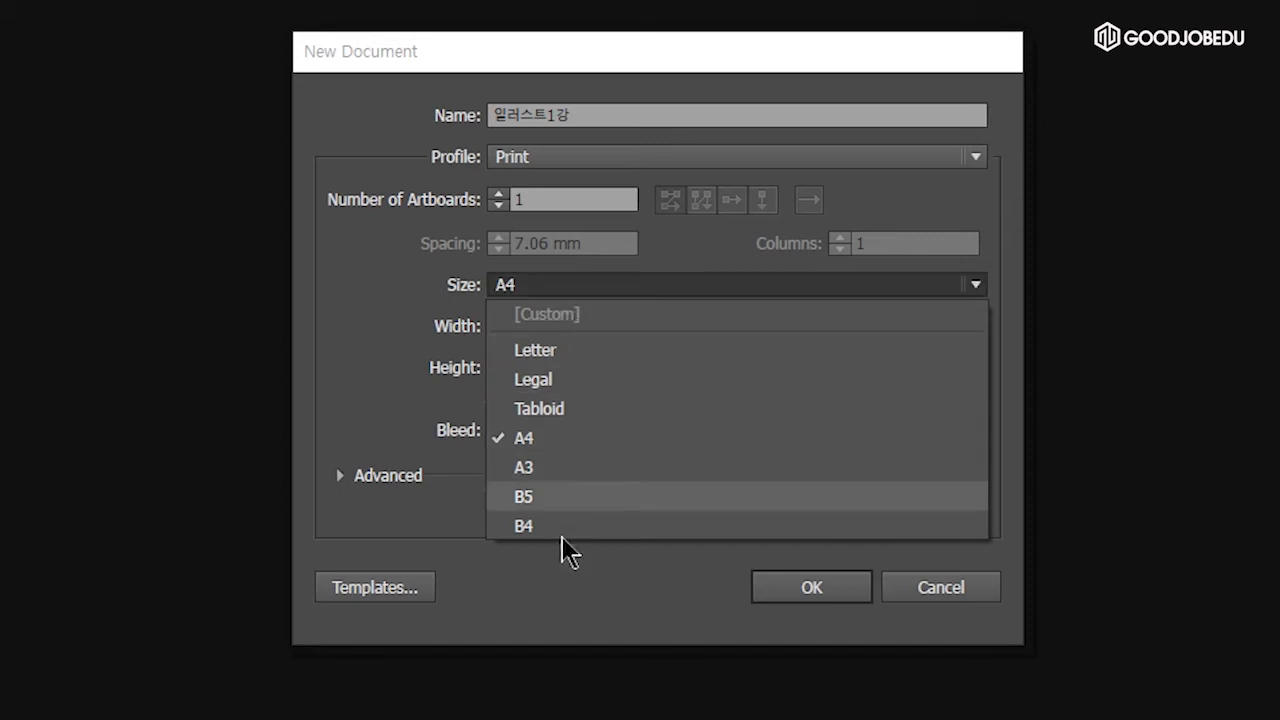
left_click(610, 440)
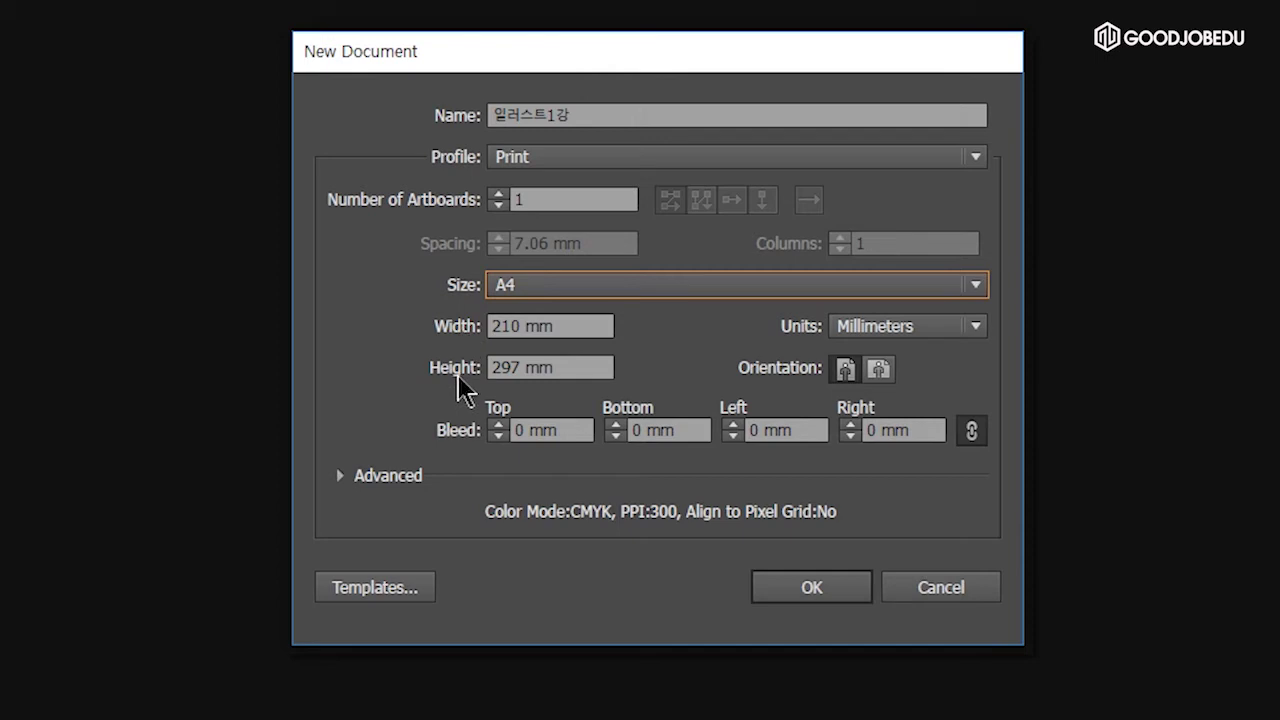
- Set the document units to Millimeters and create the document
left_click(935, 326)
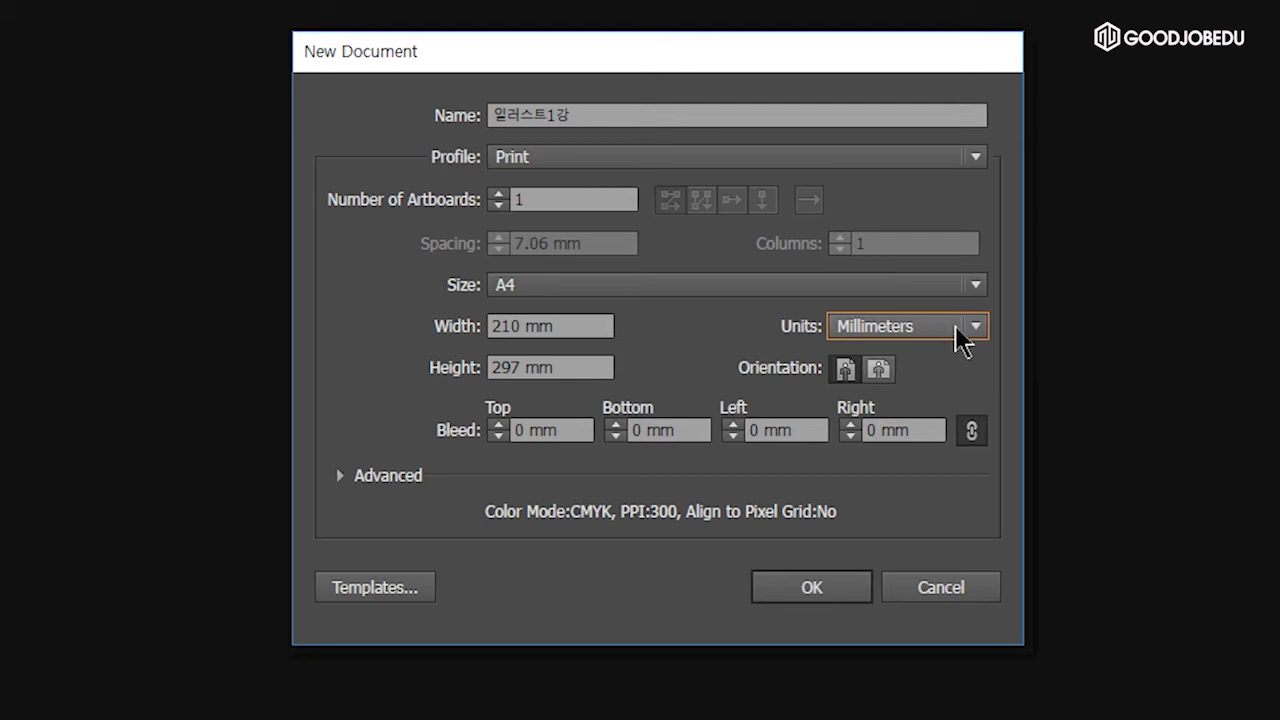
left_click(966, 328)
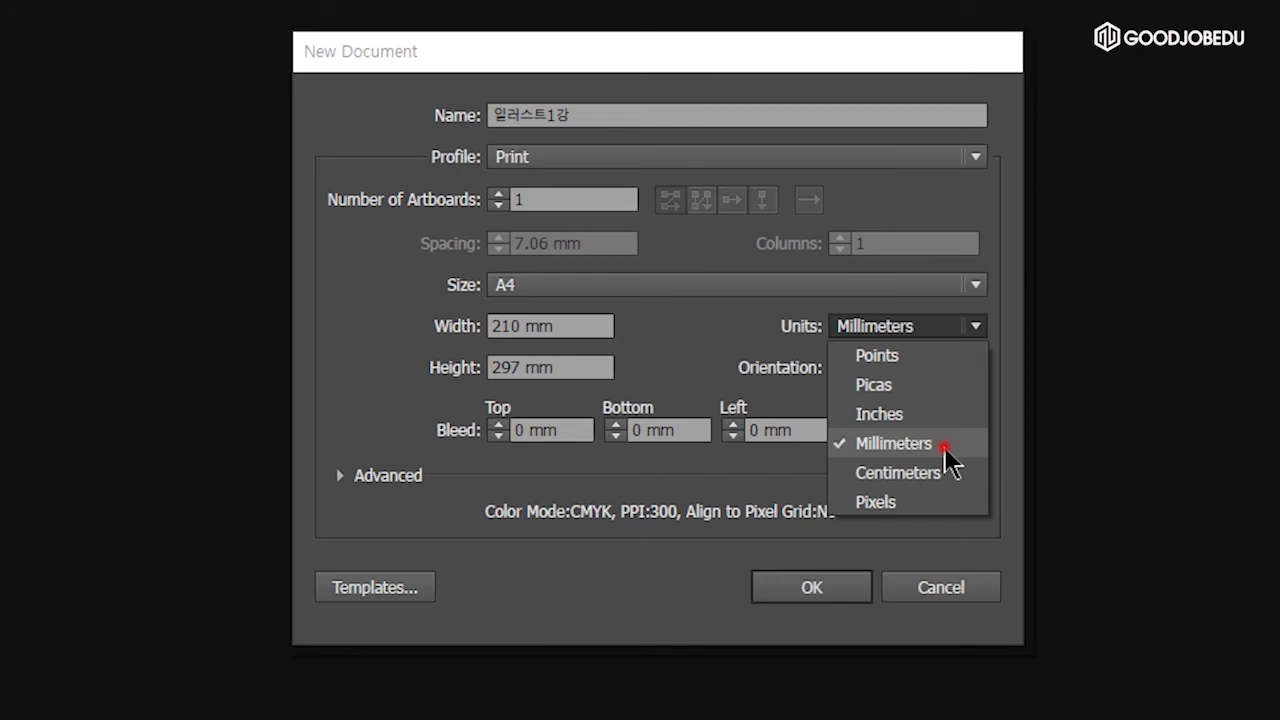
left_click(944, 447)
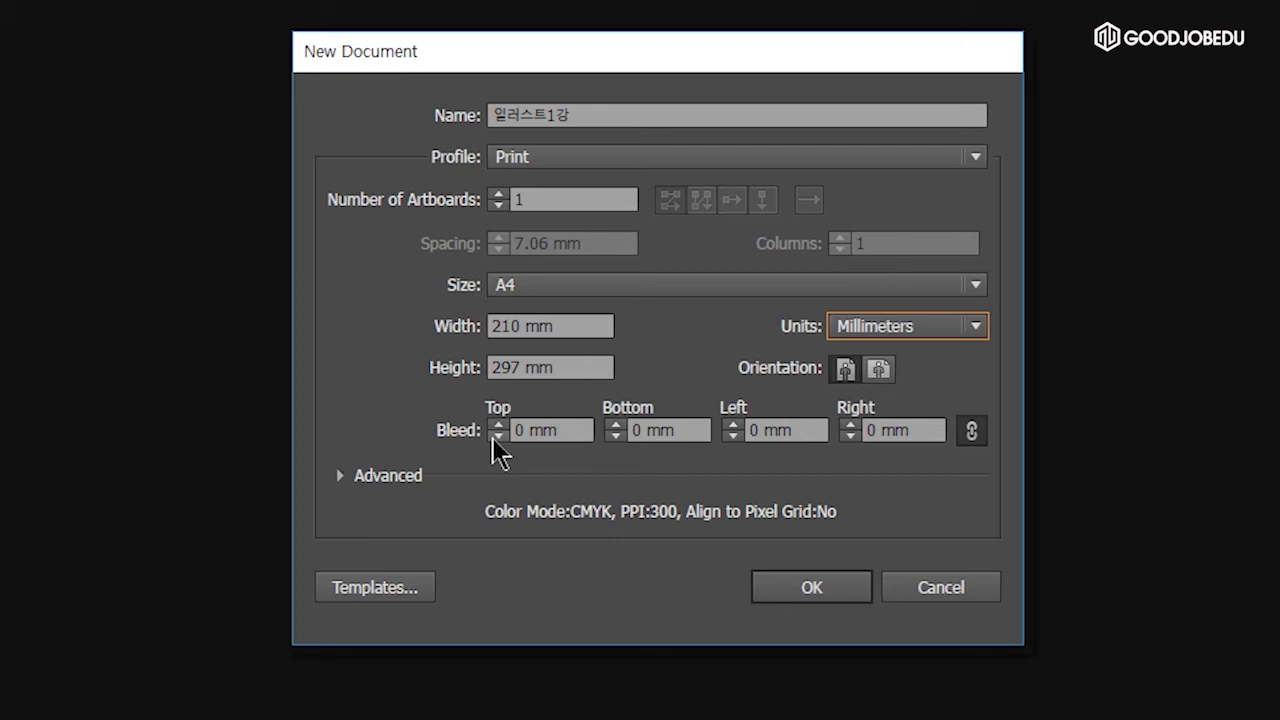
left_click(543, 432)
left_click(770, 594)
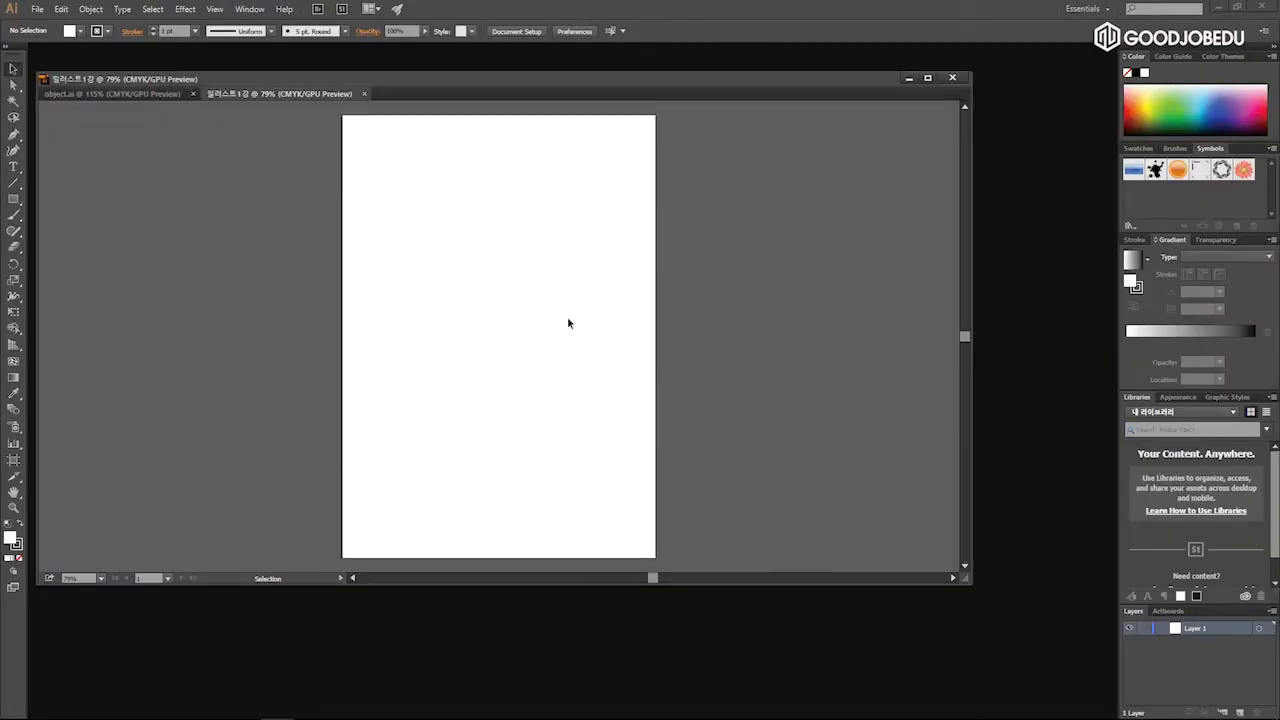
- Dock the floating document window so it fills the workspace as tabs
left_click_drag(401, 79, 401, 46)
left_click(818, 380)
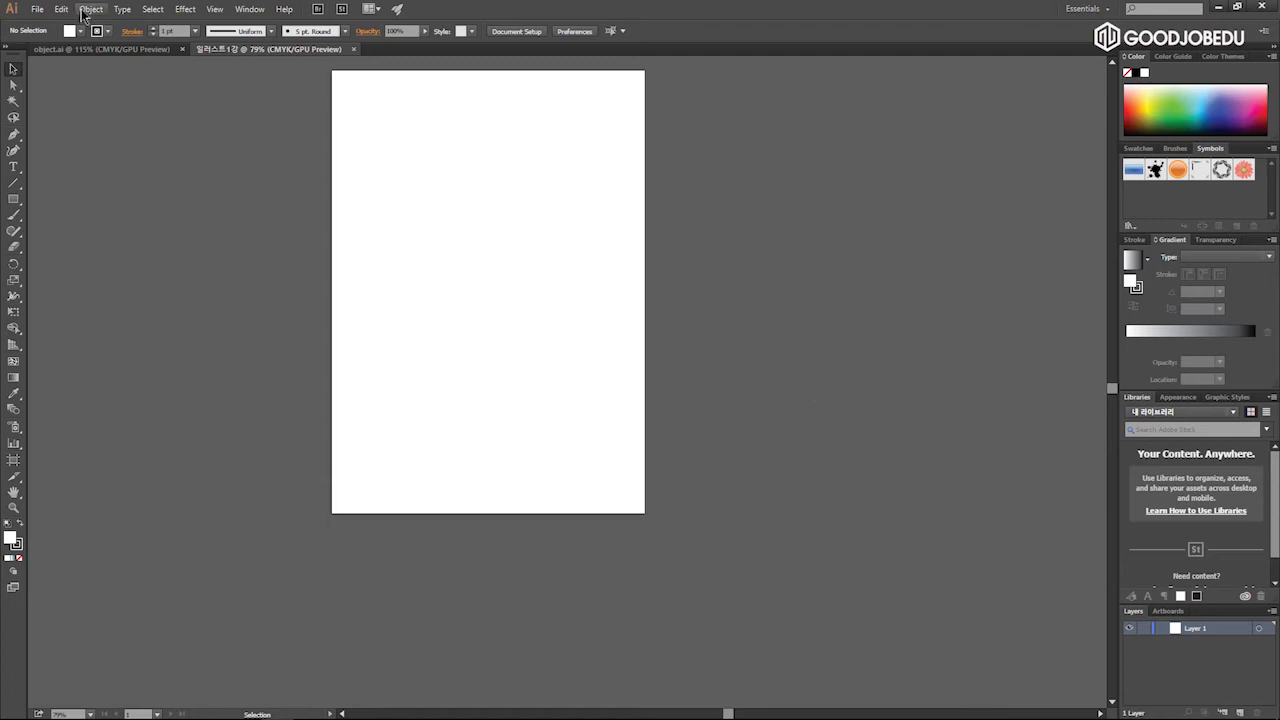
- Save the new document as 일러스트1강 in the 1강 folder, using the Adobe Illustrator (*.AI) format
left_click(40, 12)
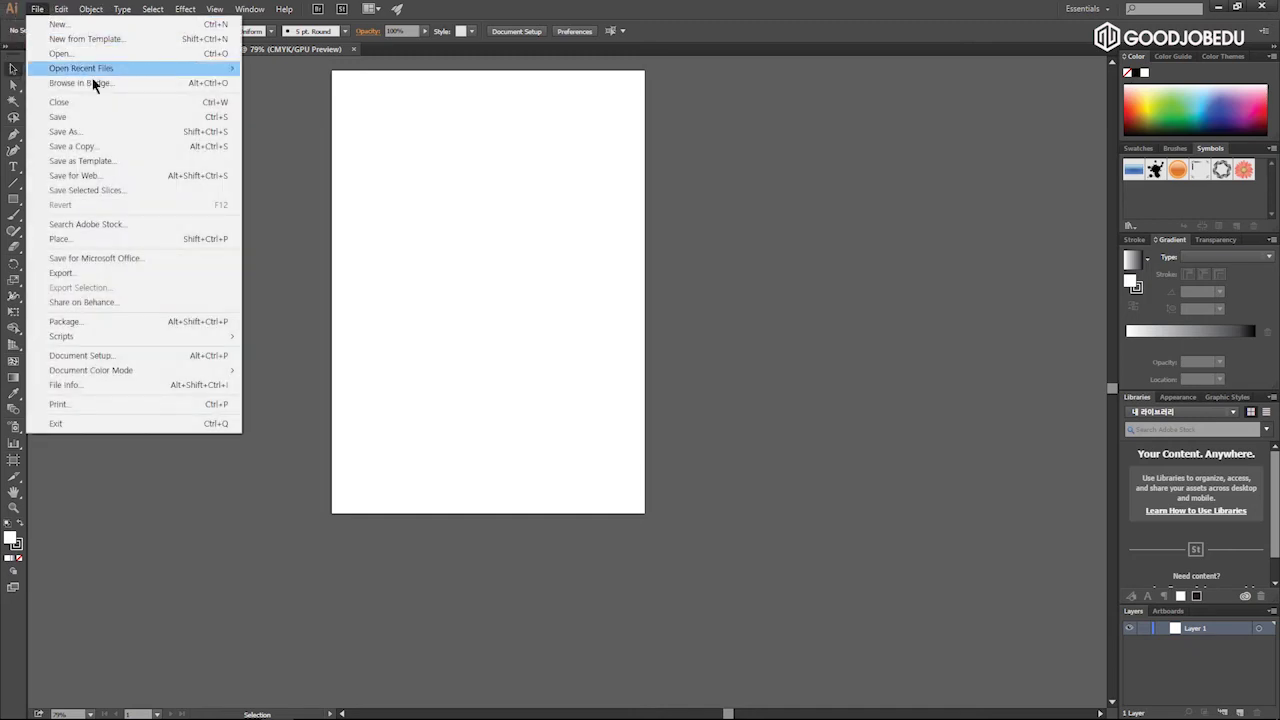
left_click(116, 122)
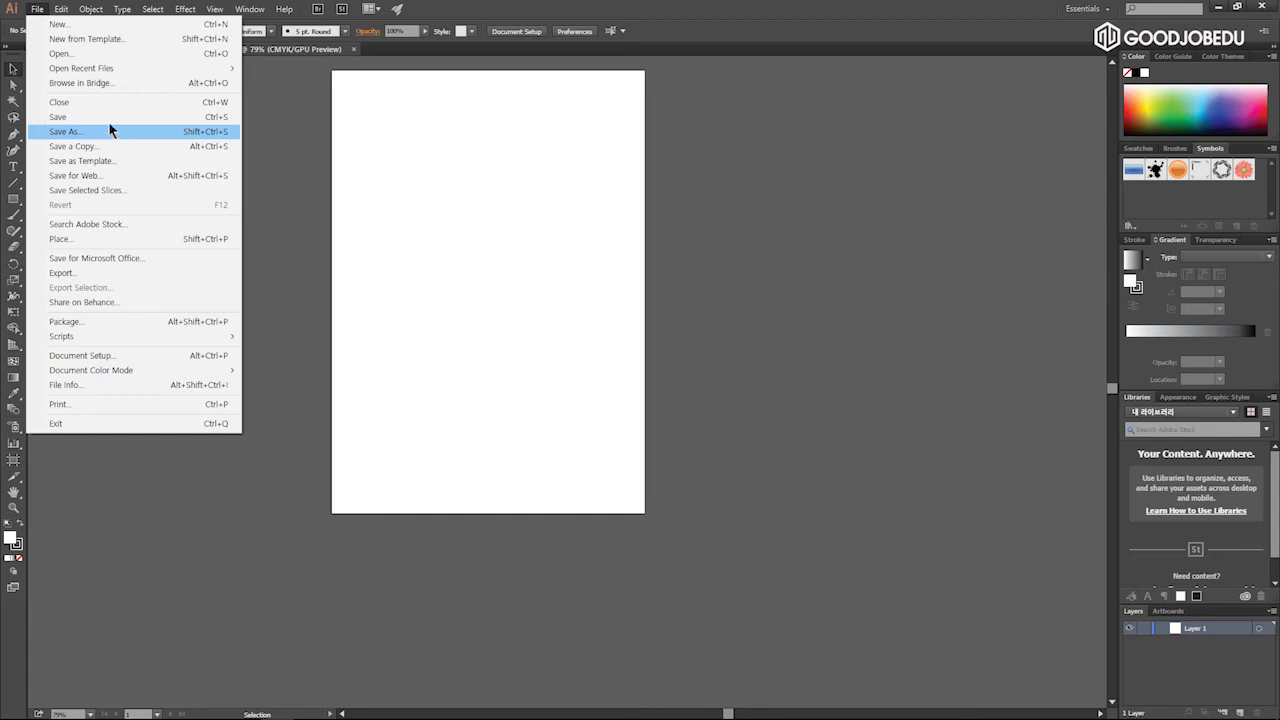
left_click(110, 127)
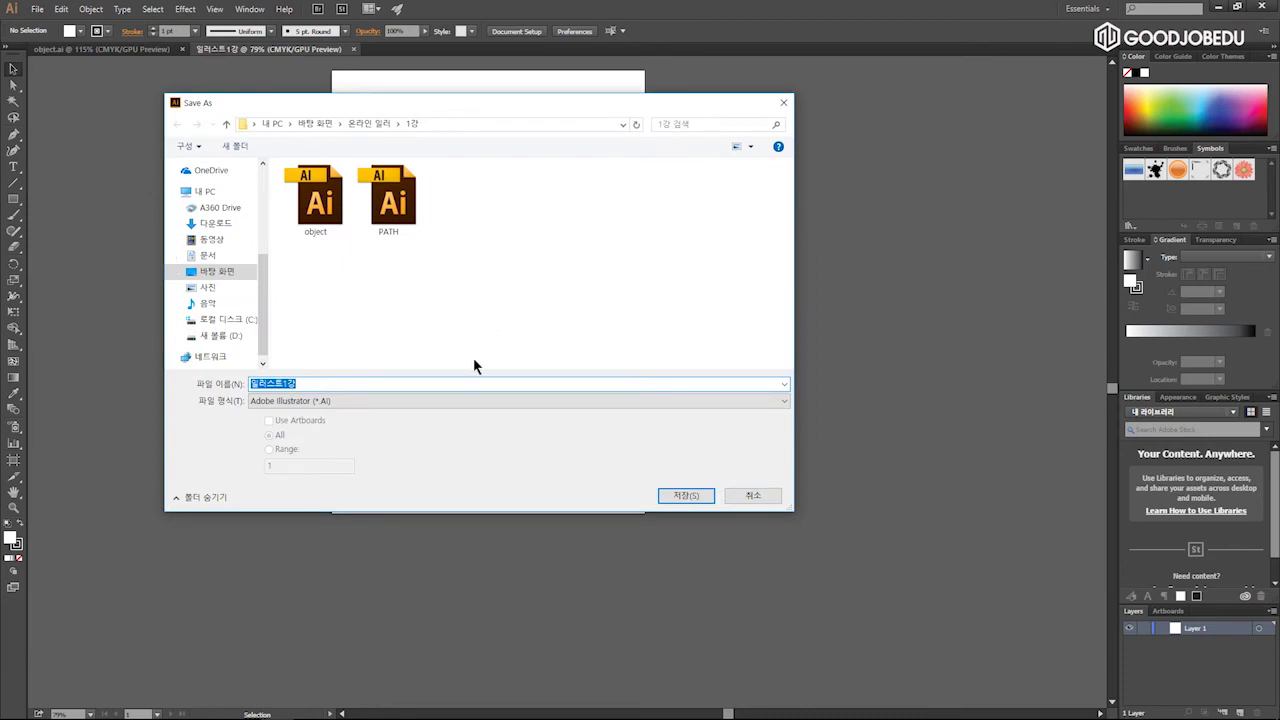
left_click(229, 272)
left_click(784, 401)
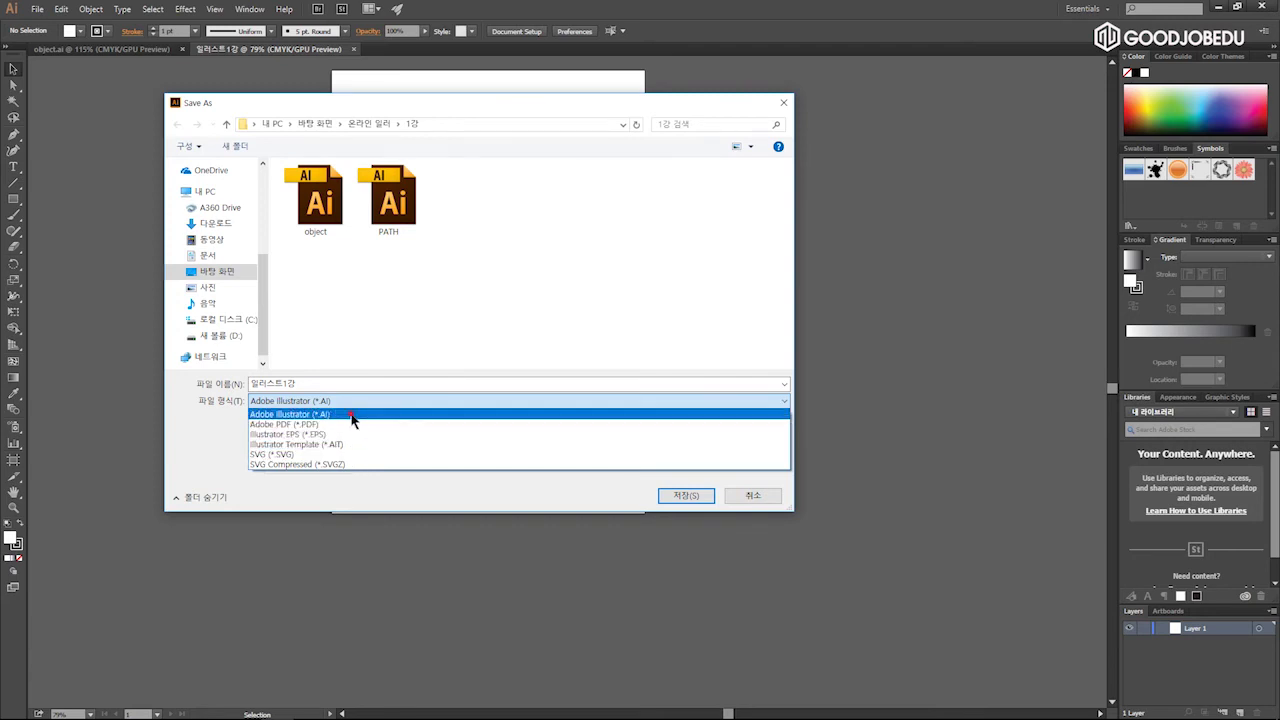
left_click(356, 414)
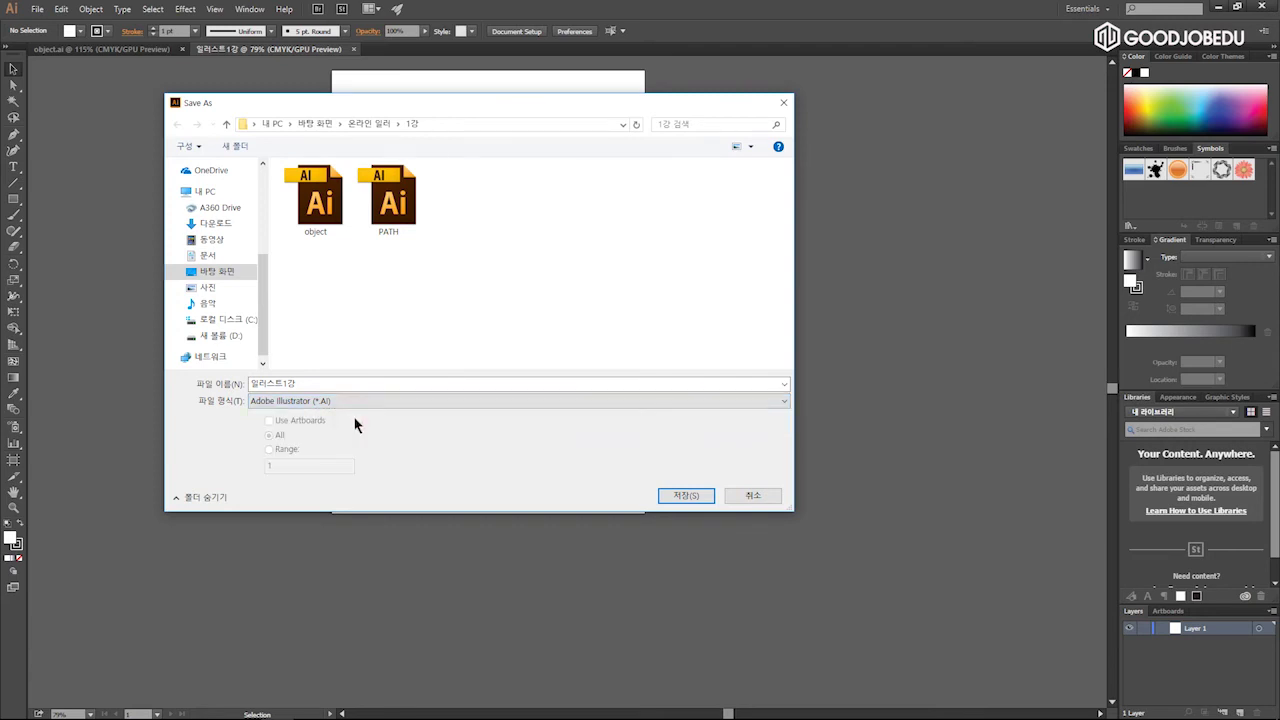
left_click(674, 494)
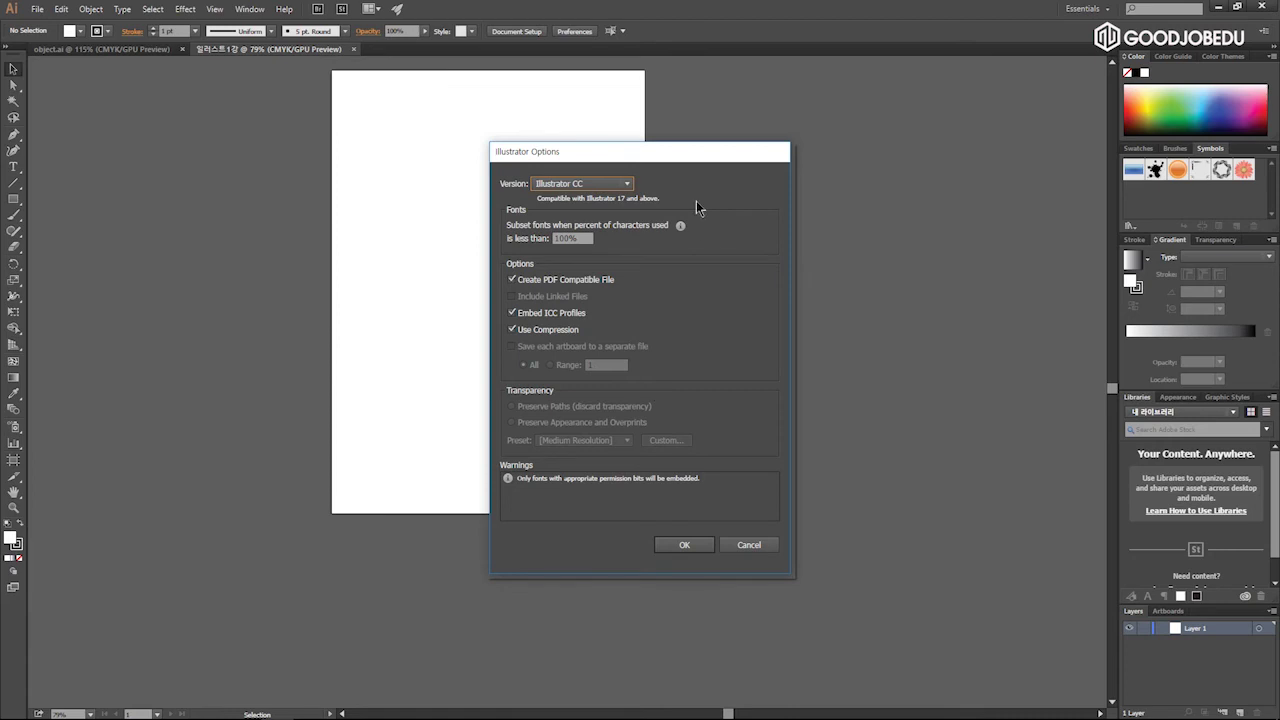
- Choose Illustrator CC as the file's compatibility version and accept the save options
left_click_drag(697, 160, 658, 124)
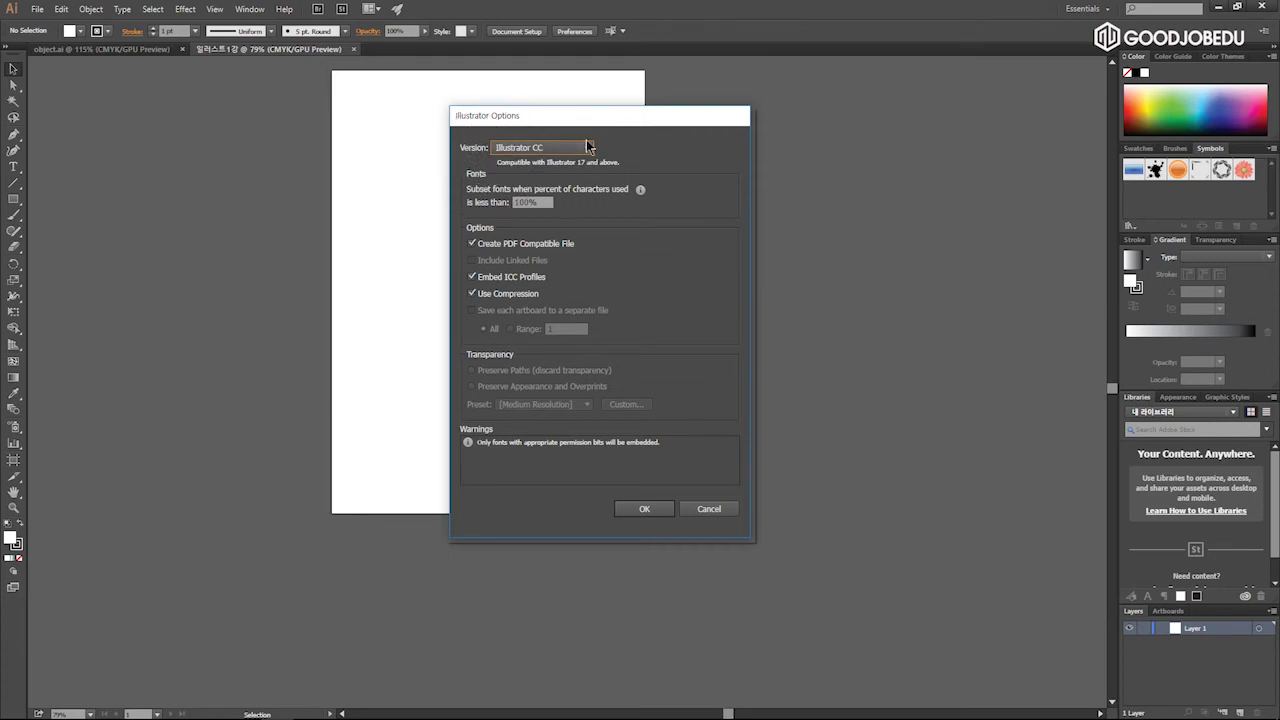
left_click(587, 148)
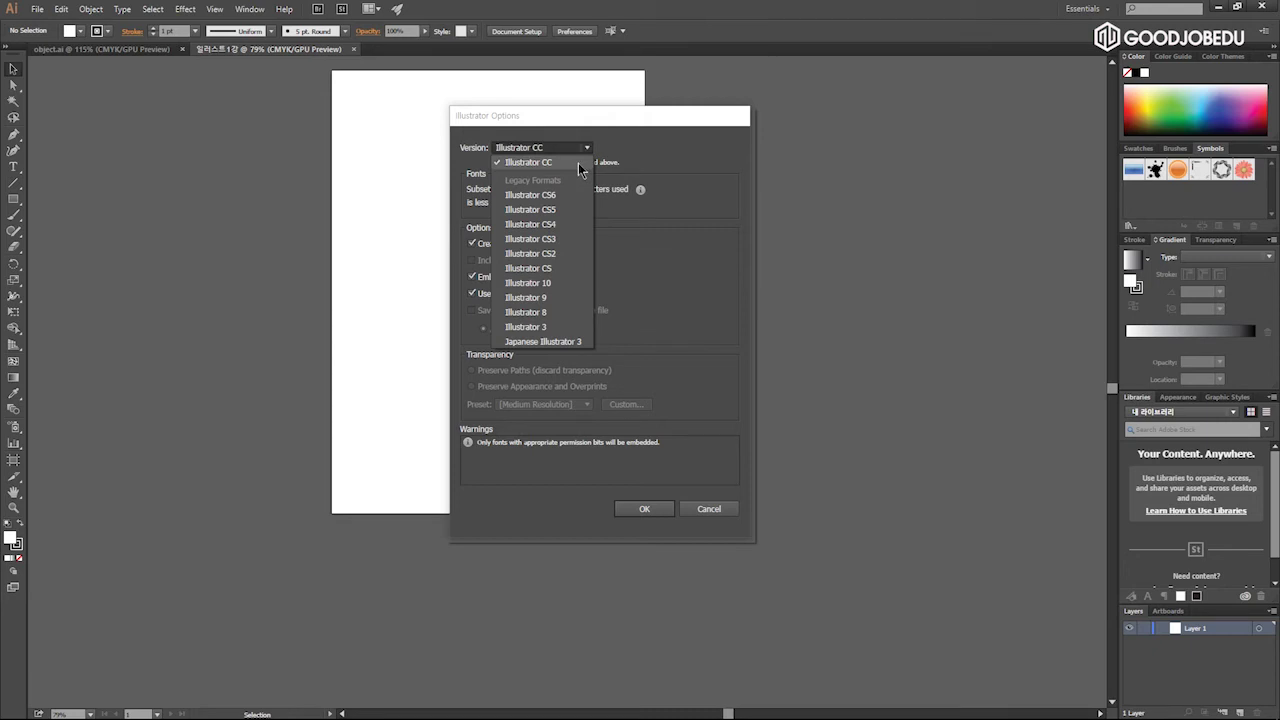
left_click(553, 330)
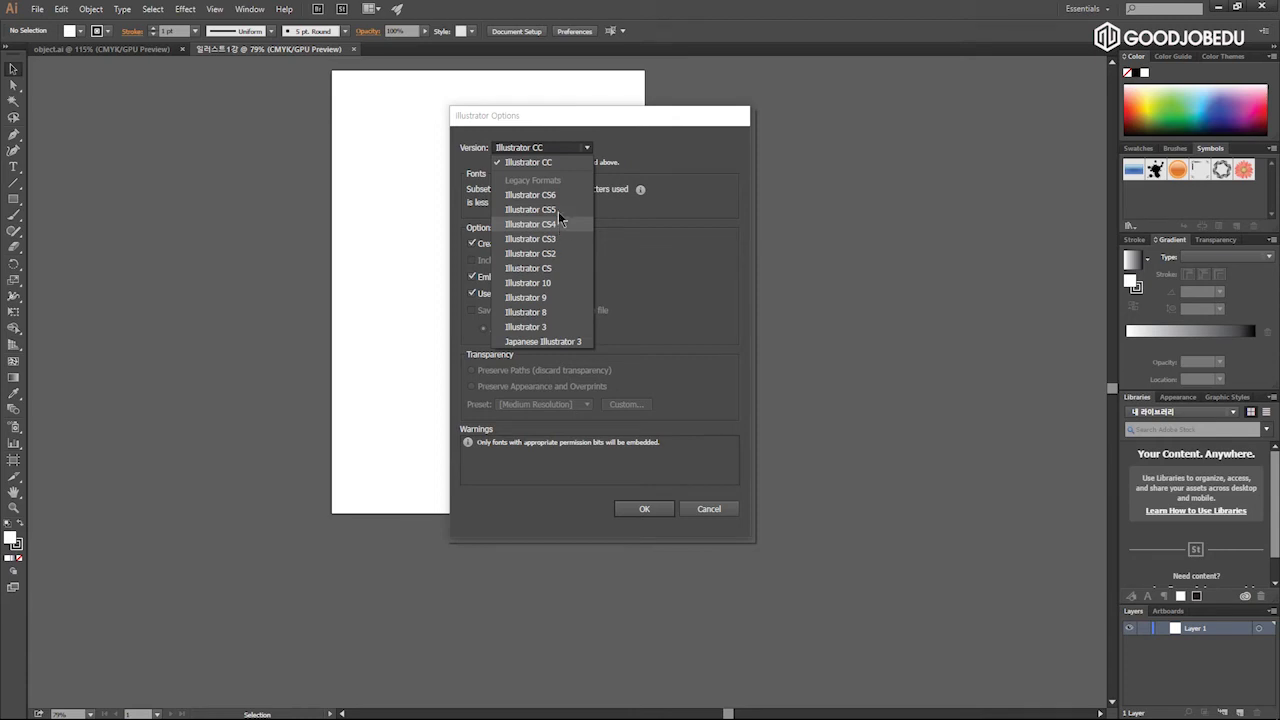
left_click(559, 163)
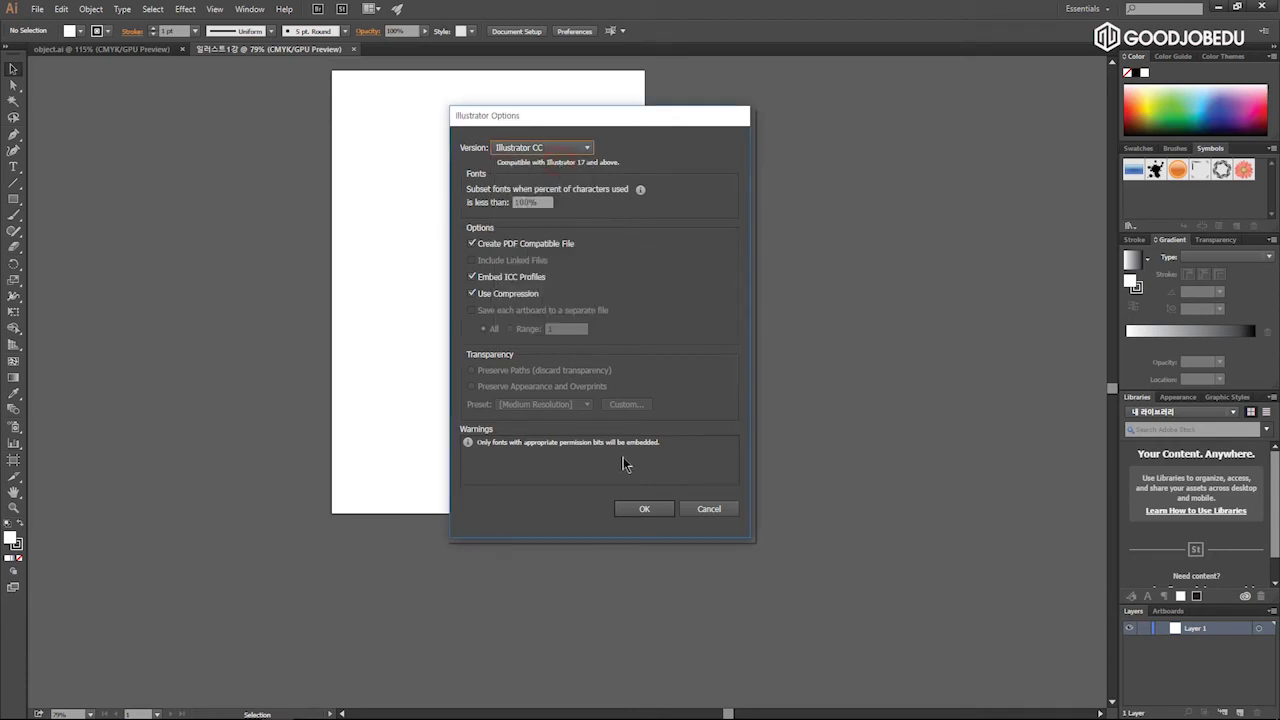
left_click(634, 509)
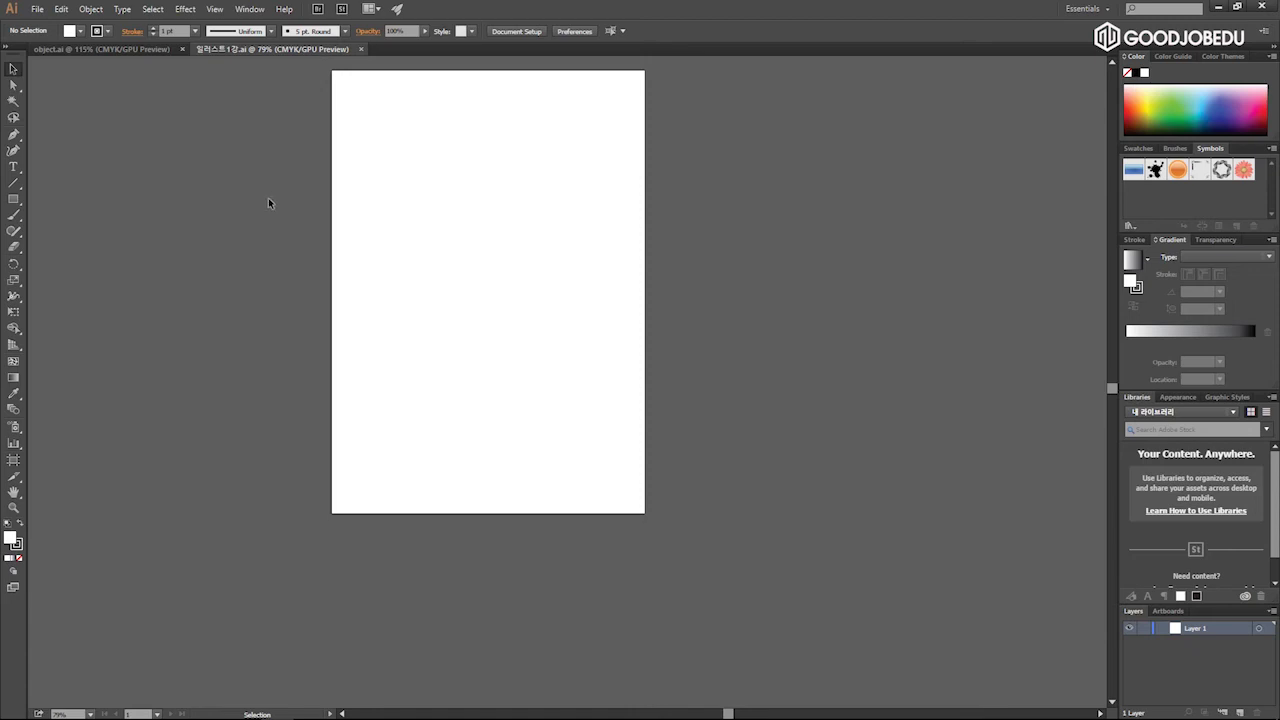
- Close the saved 일러스트1강.ai document
left_click(226, 55)
left_click(226, 55)
left_click(298, 51)
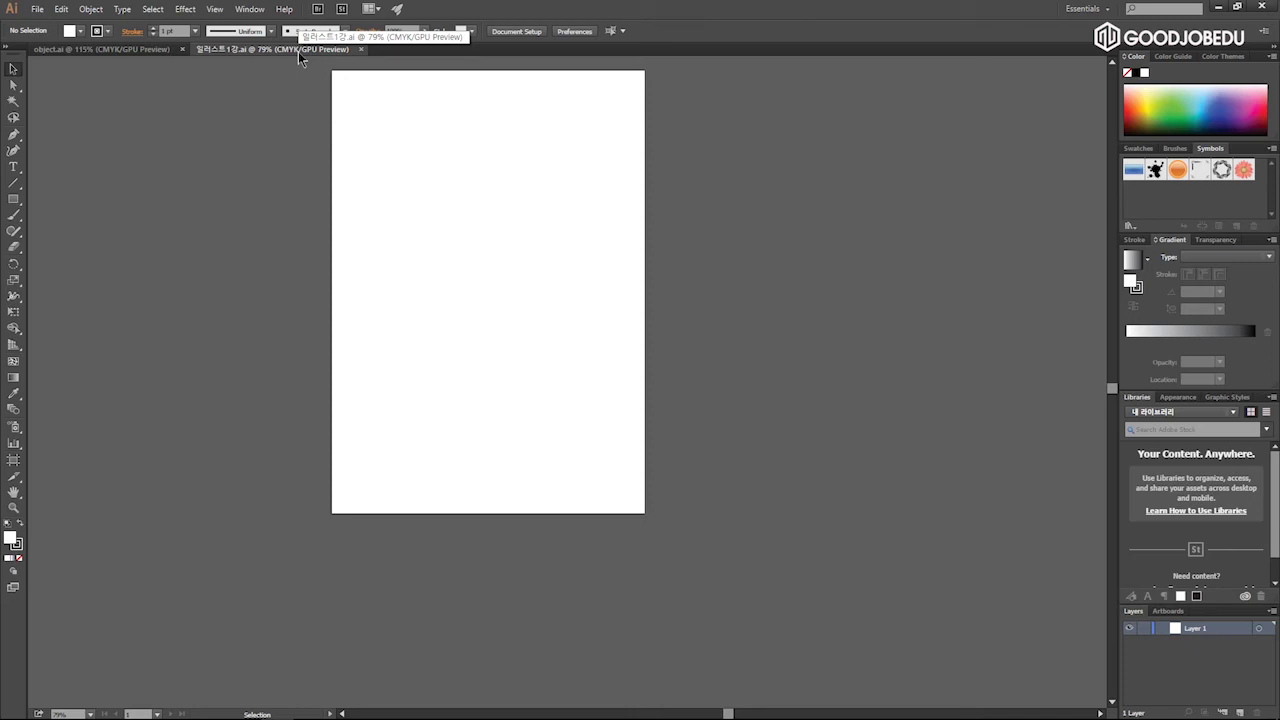
left_click(361, 50)
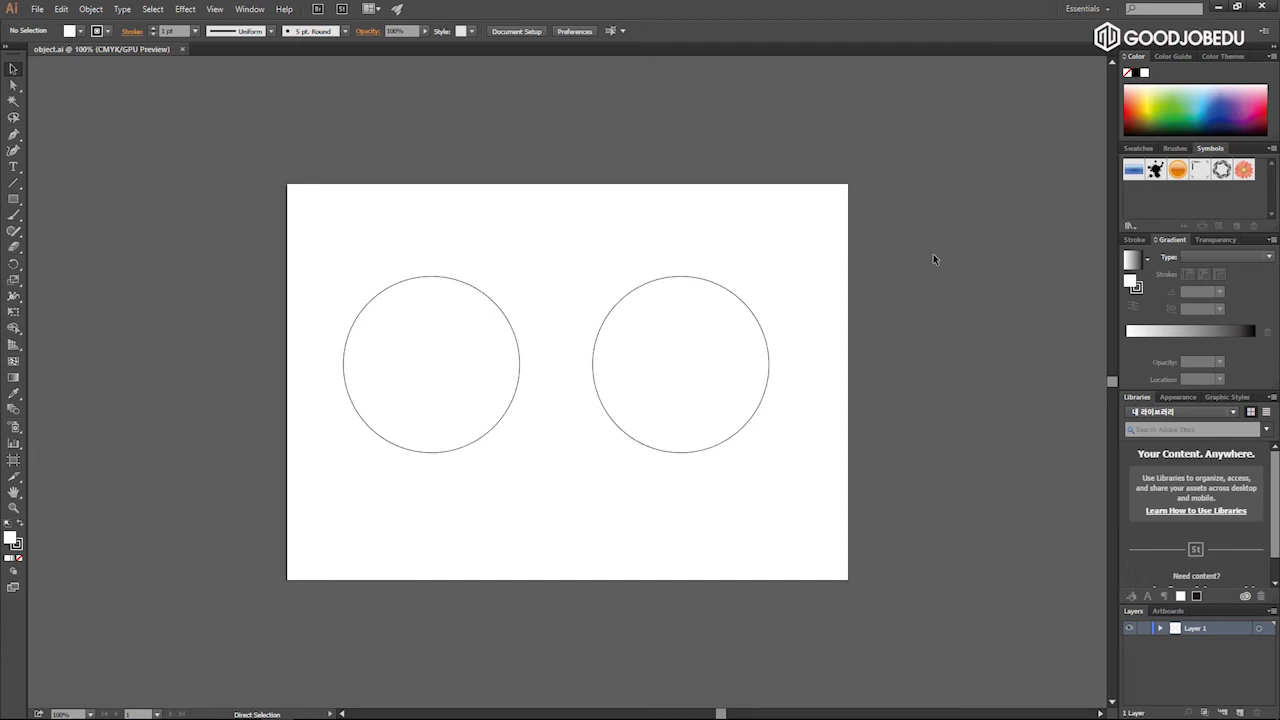
- Activate the Zoom tool and magnify the inside of the left circle to 600%
key("v")
left_click(15, 86)
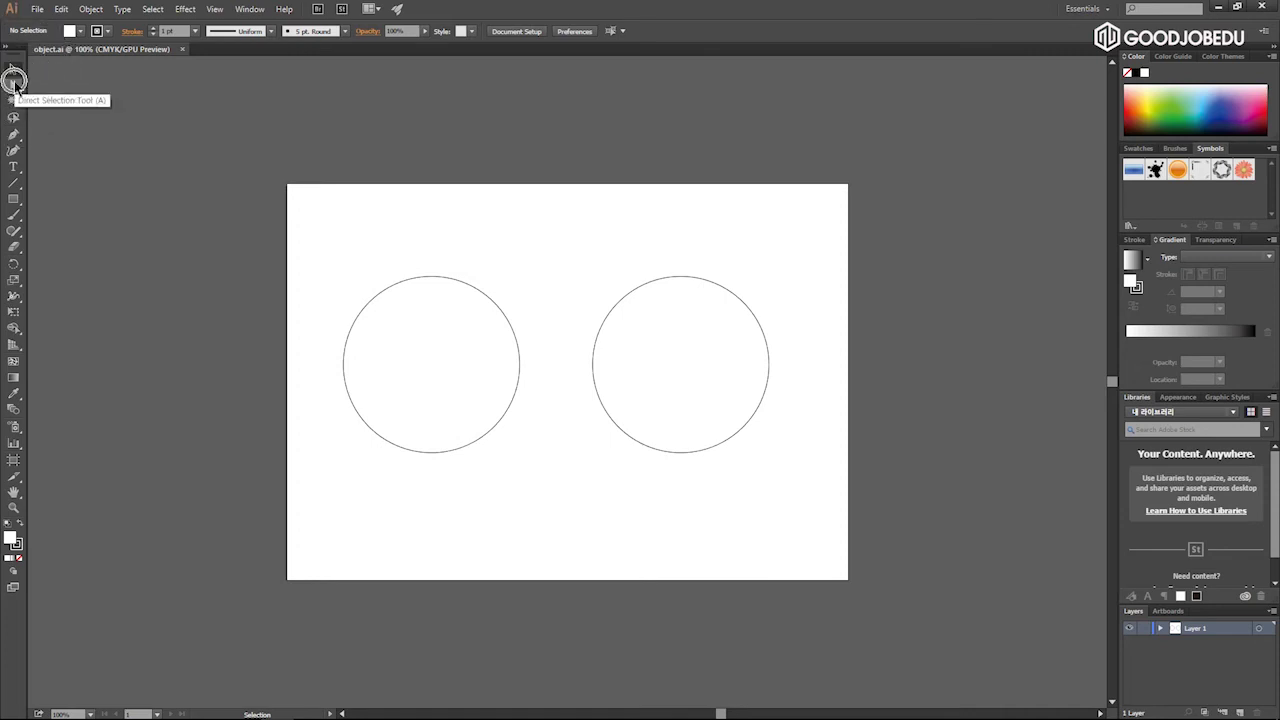
left_click(13, 510)
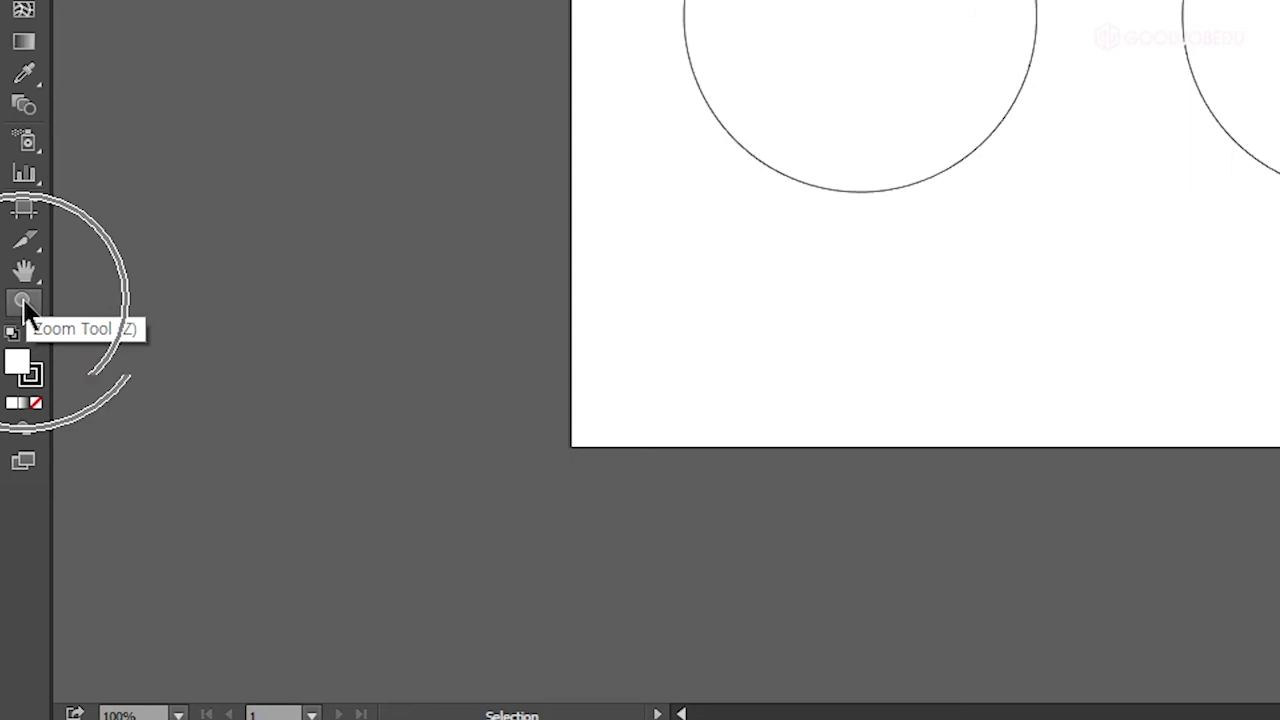
left_click(23, 303)
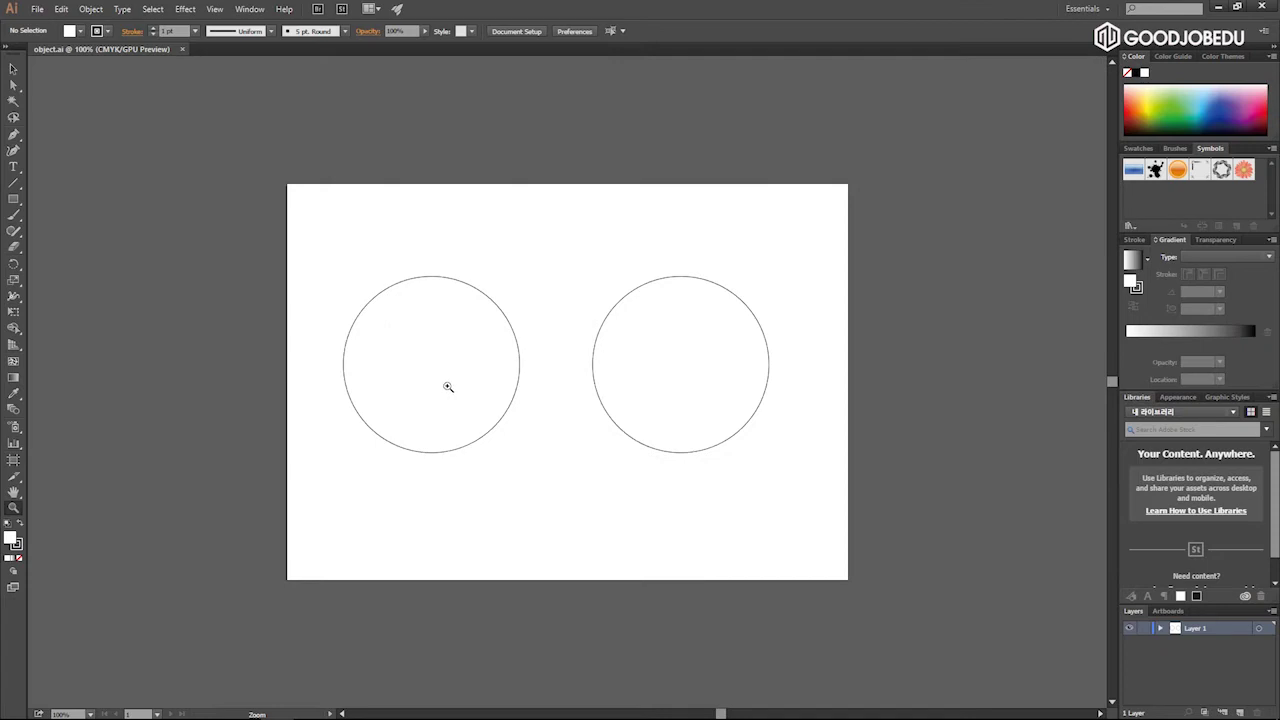
left_click_drag(443, 347, 566, 426)
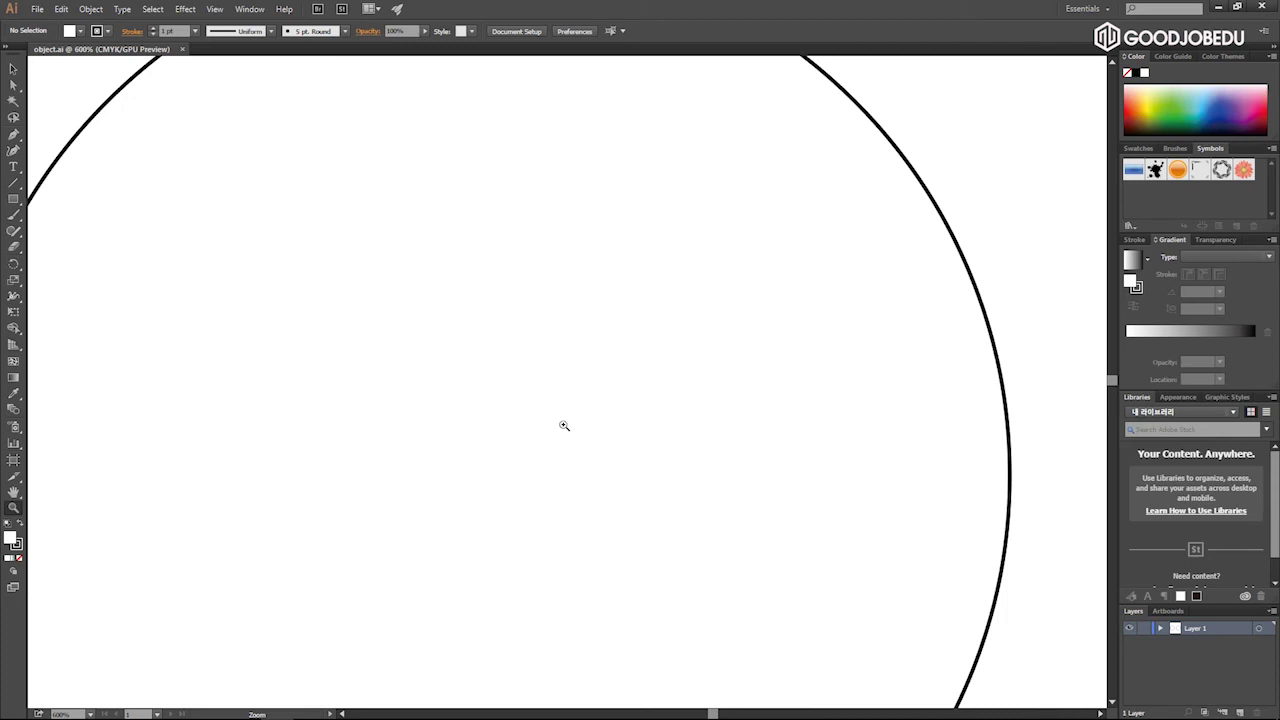
- Zoom out from the left circle with the Zoom tool until the whole artboard is at 50%
key("alt")
left_click(564, 425, "alt")
left_click(571, 466, "alt")
left_click(608, 452, "alt")
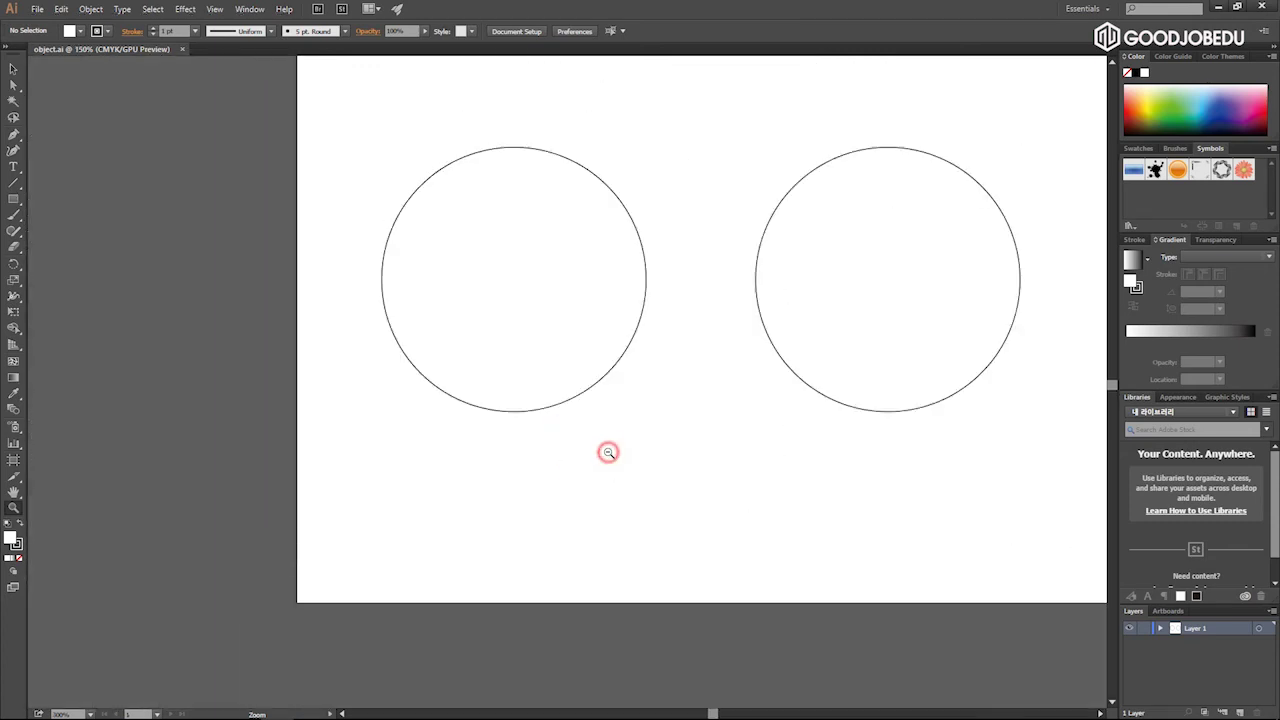
left_click(574, 372, "alt")
left_click(577, 376, "alt")
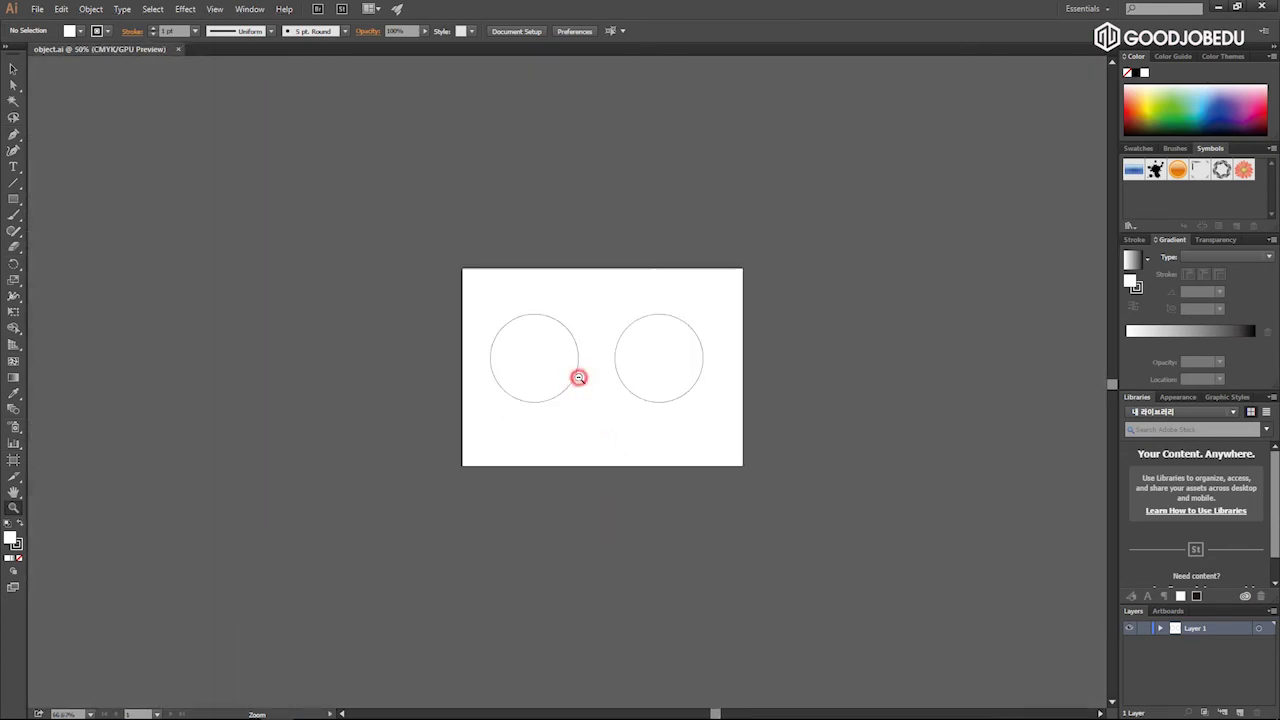
- Practise zooming in and out between the two circles, finishing on the left circle at 200%
left_click(572, 370)
left_click(578, 382)
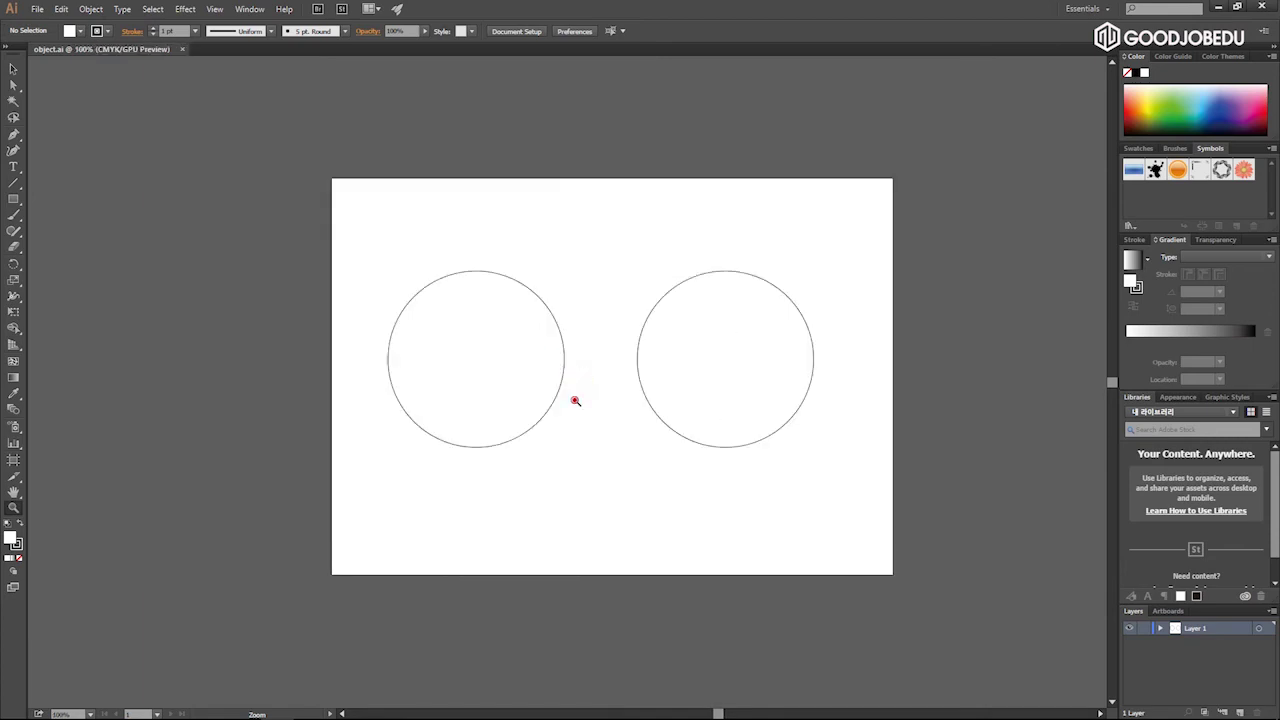
left_click(575, 400)
left_click(582, 376, "alt")
left_click(582, 376, "alt")
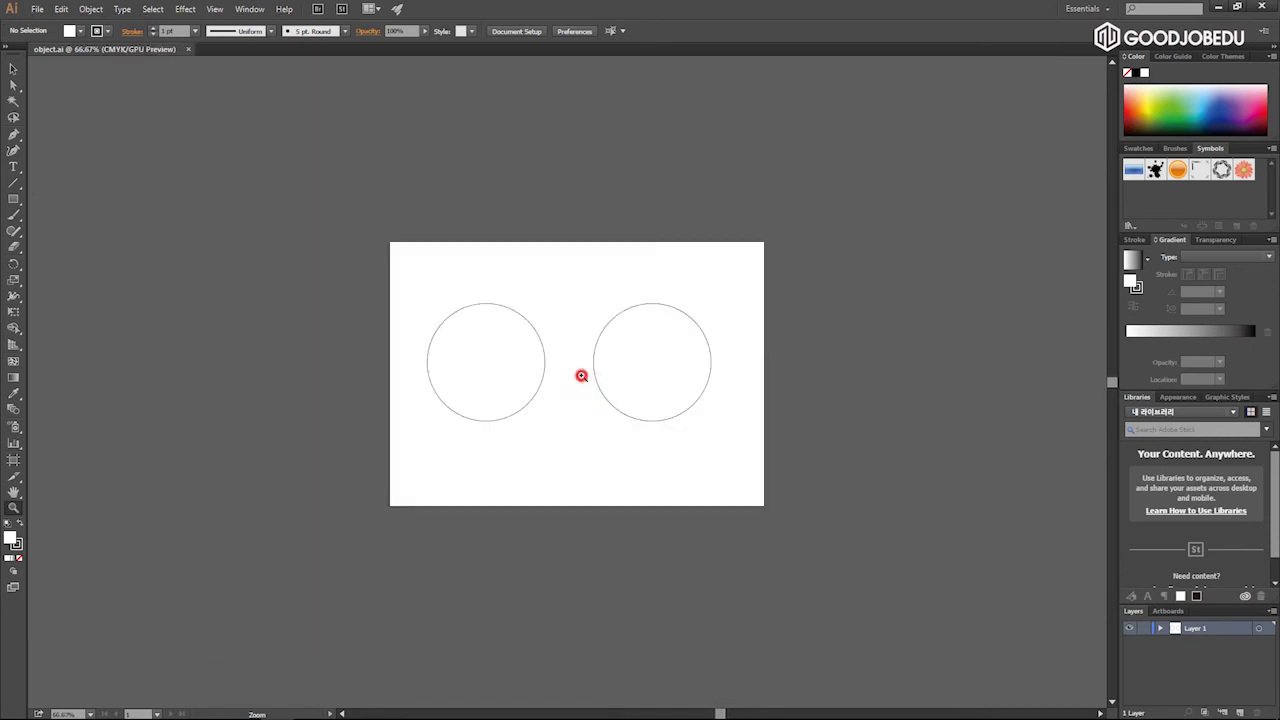
left_click(581, 373)
left_click(407, 420)
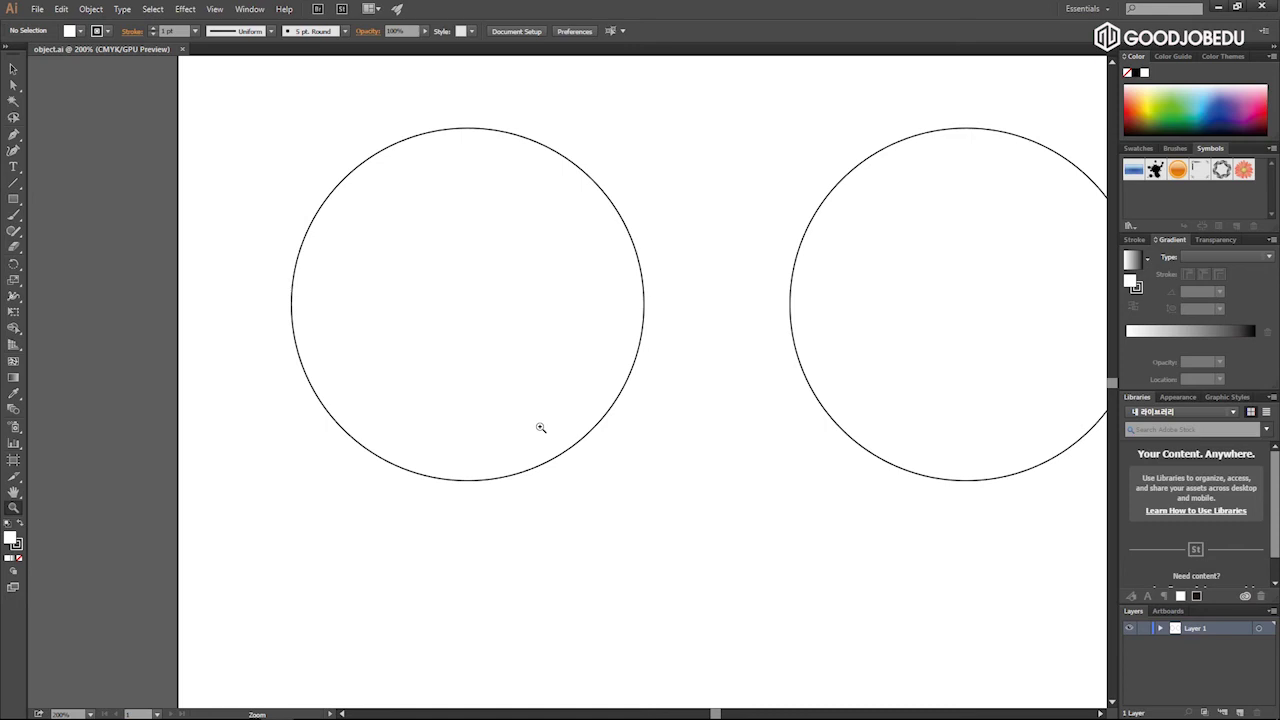
- Zoom the view in and out repeatedly around the left circle's lower edge, ending at 100%
key("ctrl")
scroll(539, 424, "down", 3)
scroll(539, 424, "up", 5)
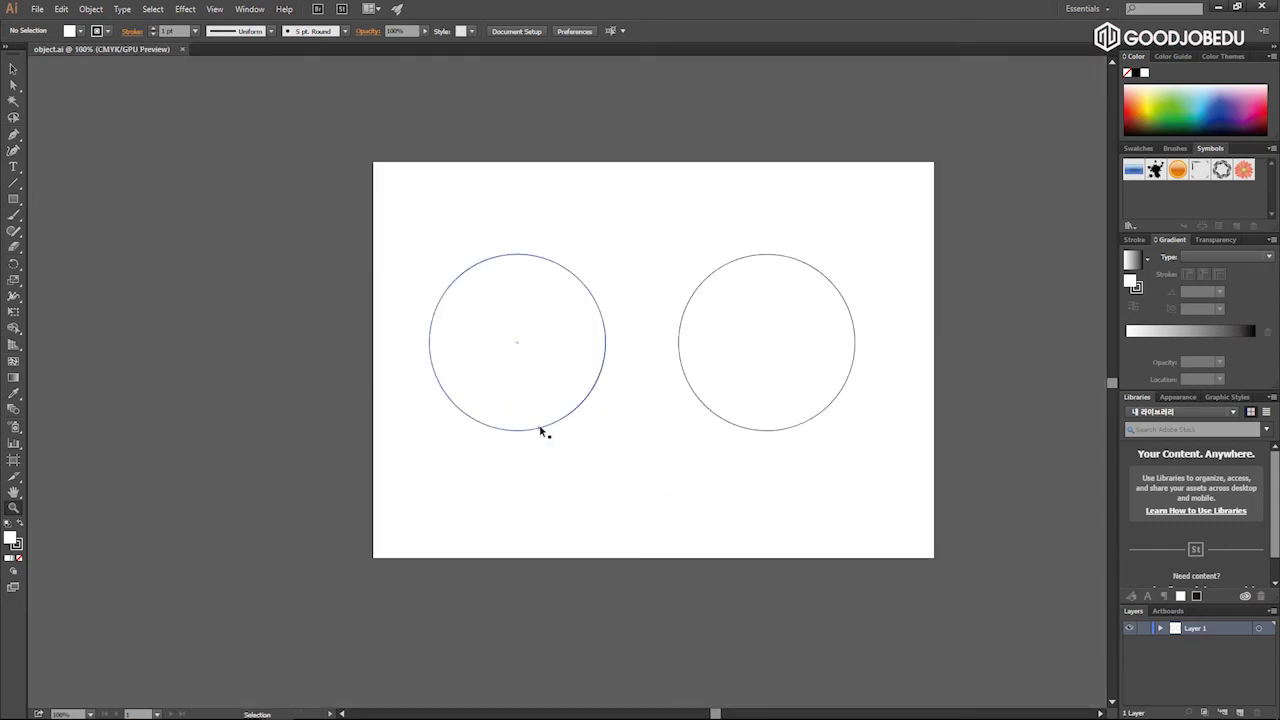
scroll(540, 428, "down", 1)
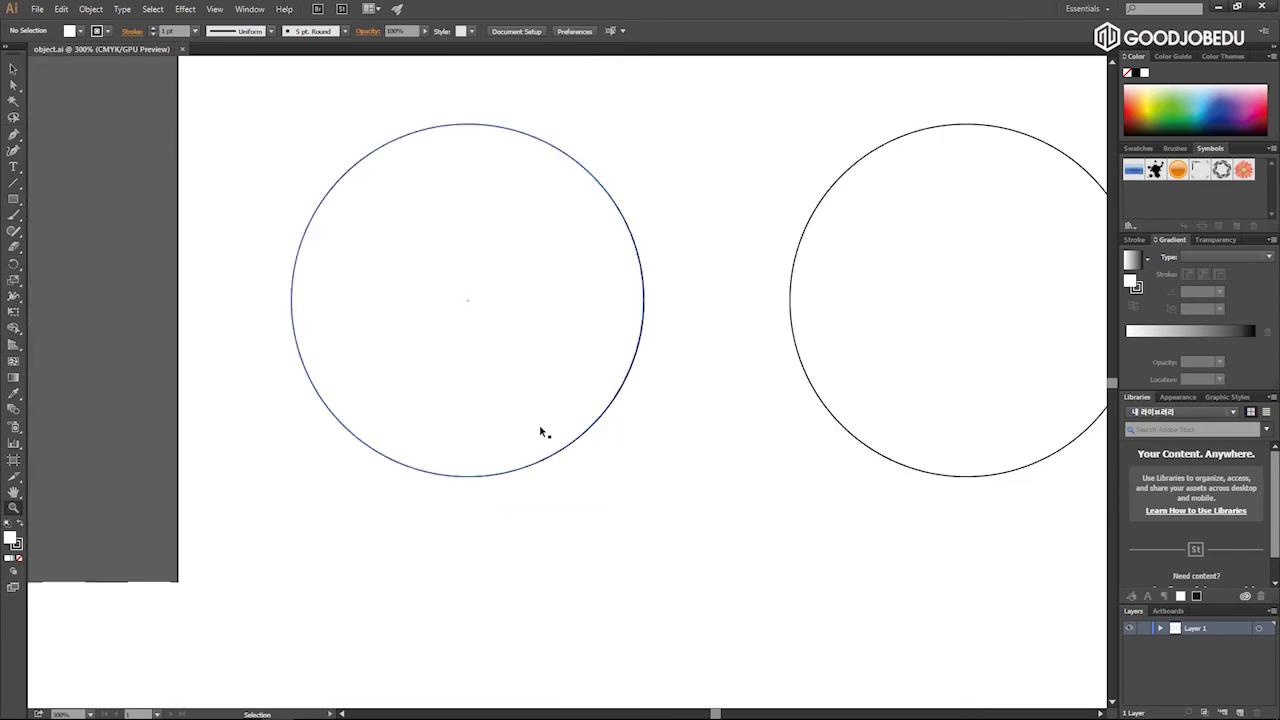
scroll(540, 430, "down", 5)
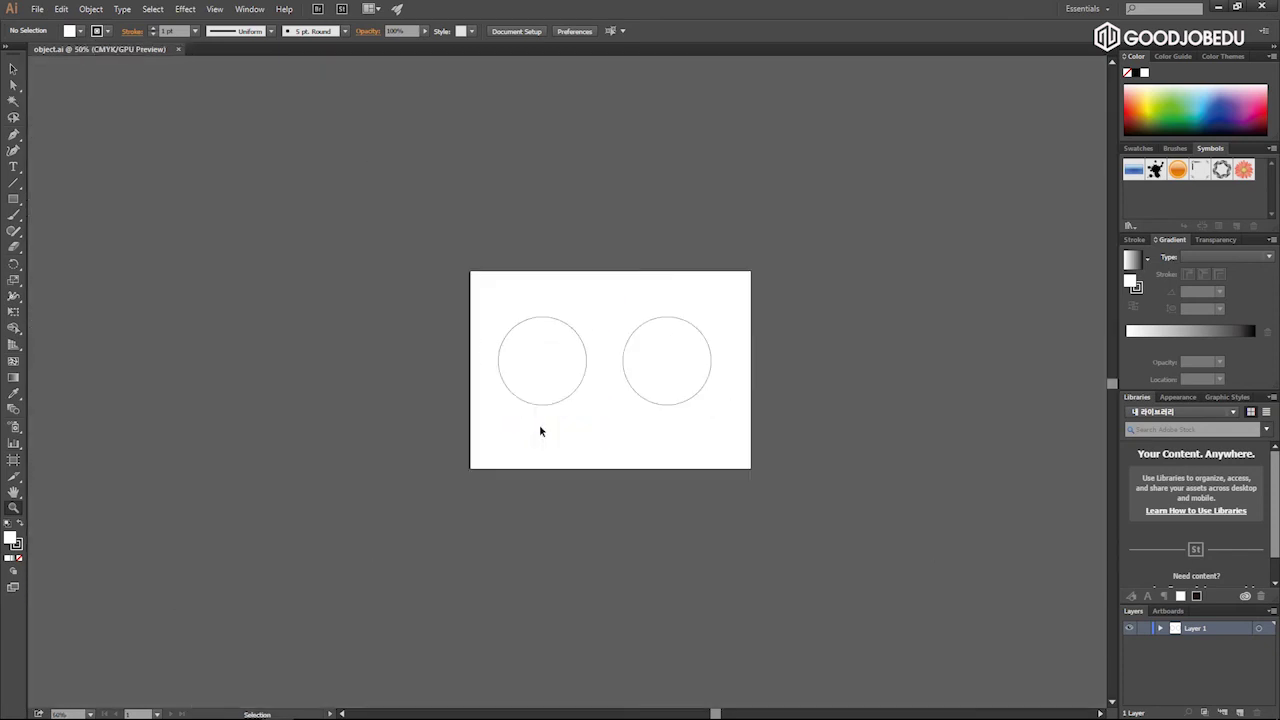
scroll(540, 431, "up", 1)
scroll(540, 431, "up", 8)
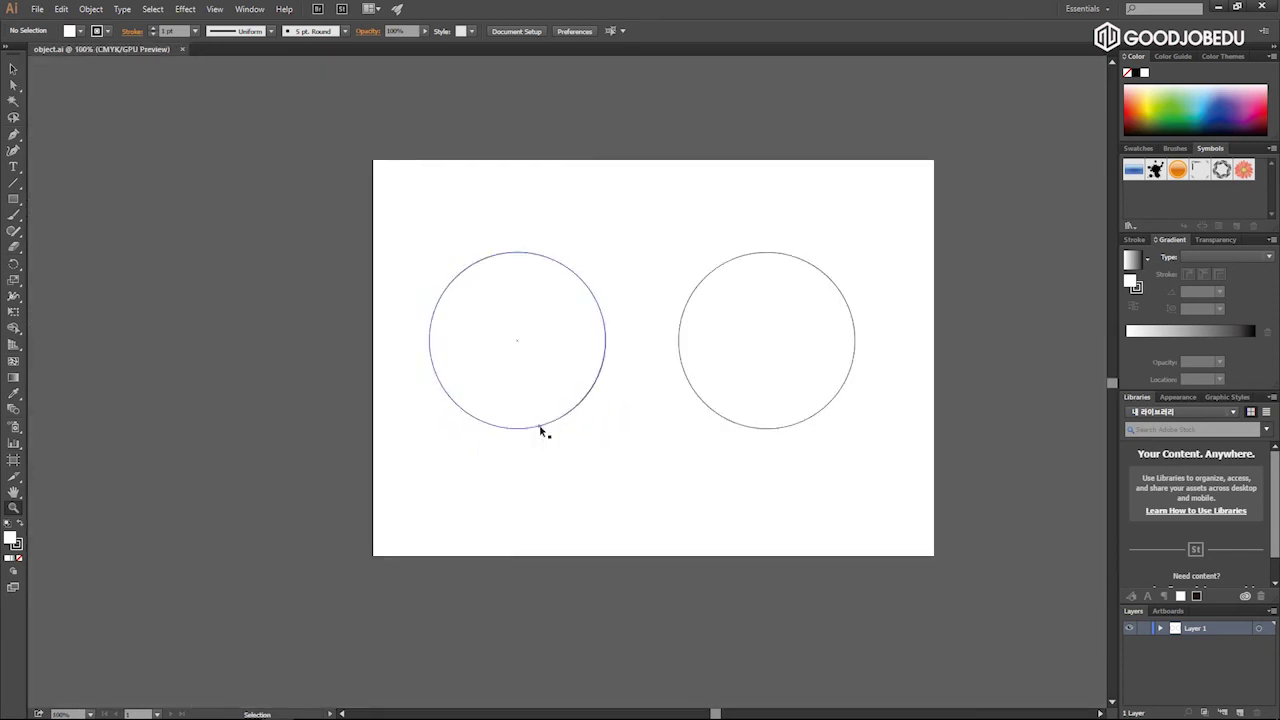
scroll(540, 431, "down", 6)
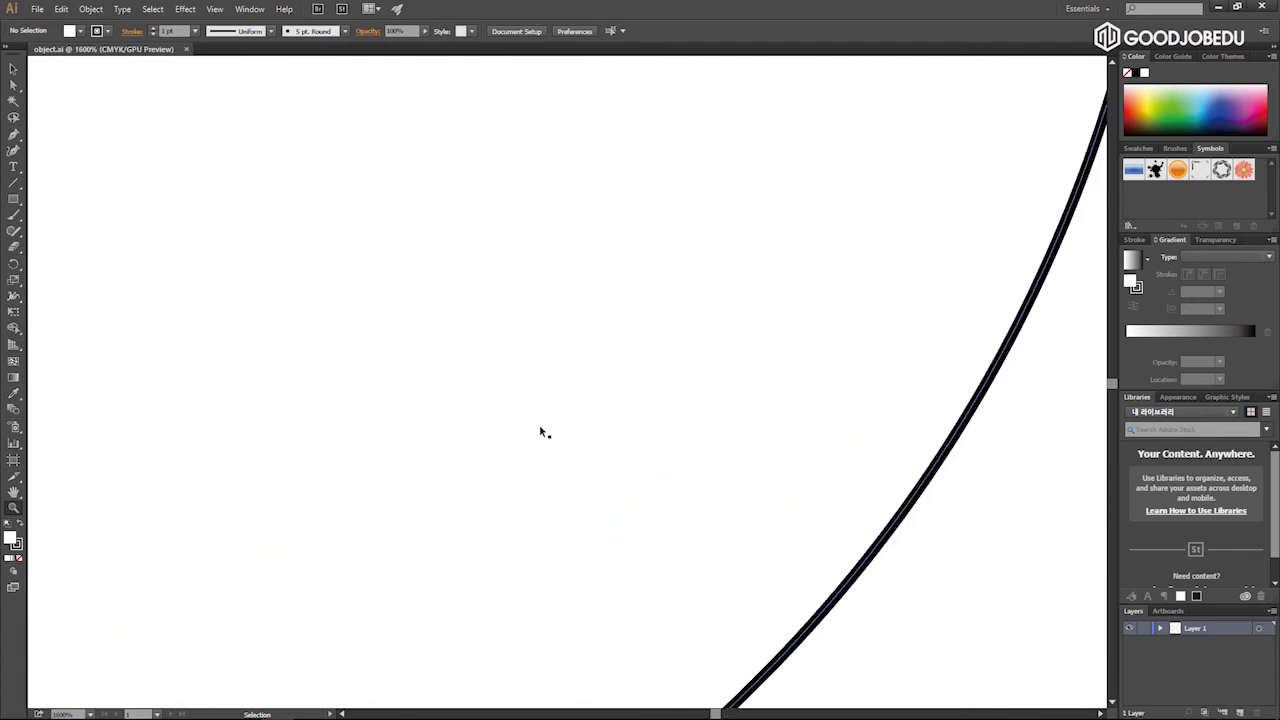
scroll(540, 431, "up", 4)
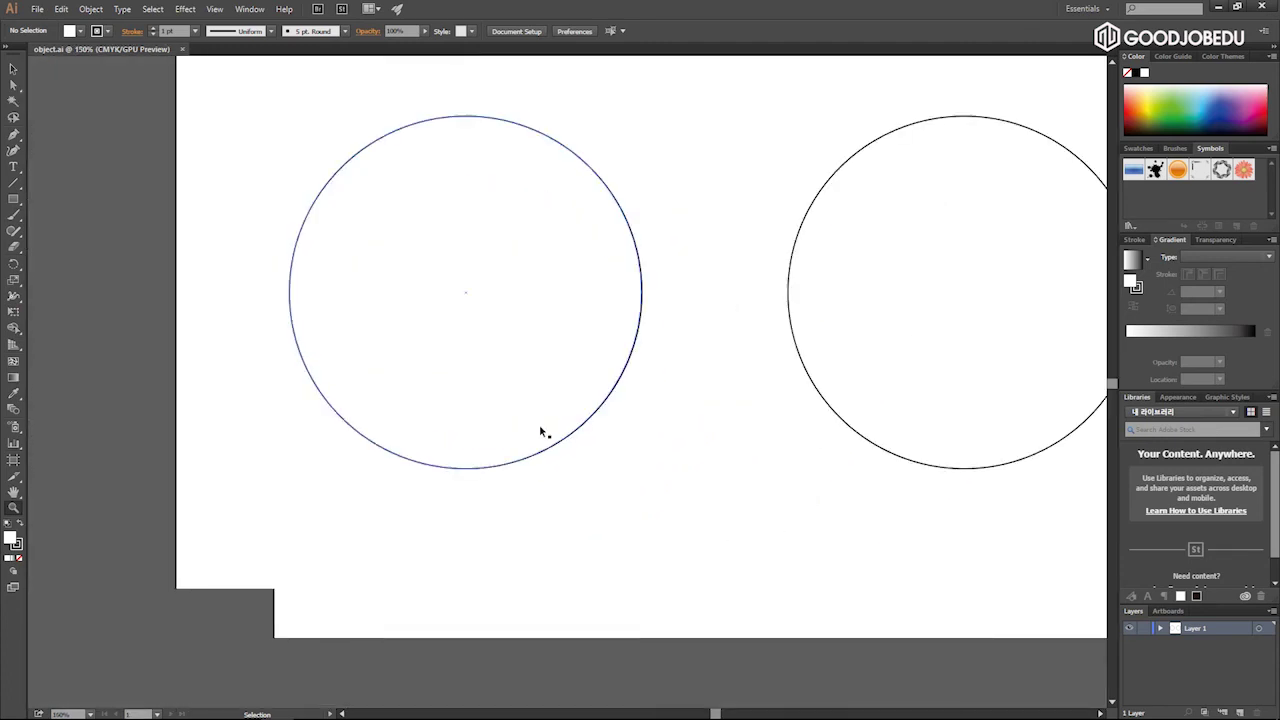
scroll(540, 431, "down", 3)
scroll(540, 431, "up", 4)
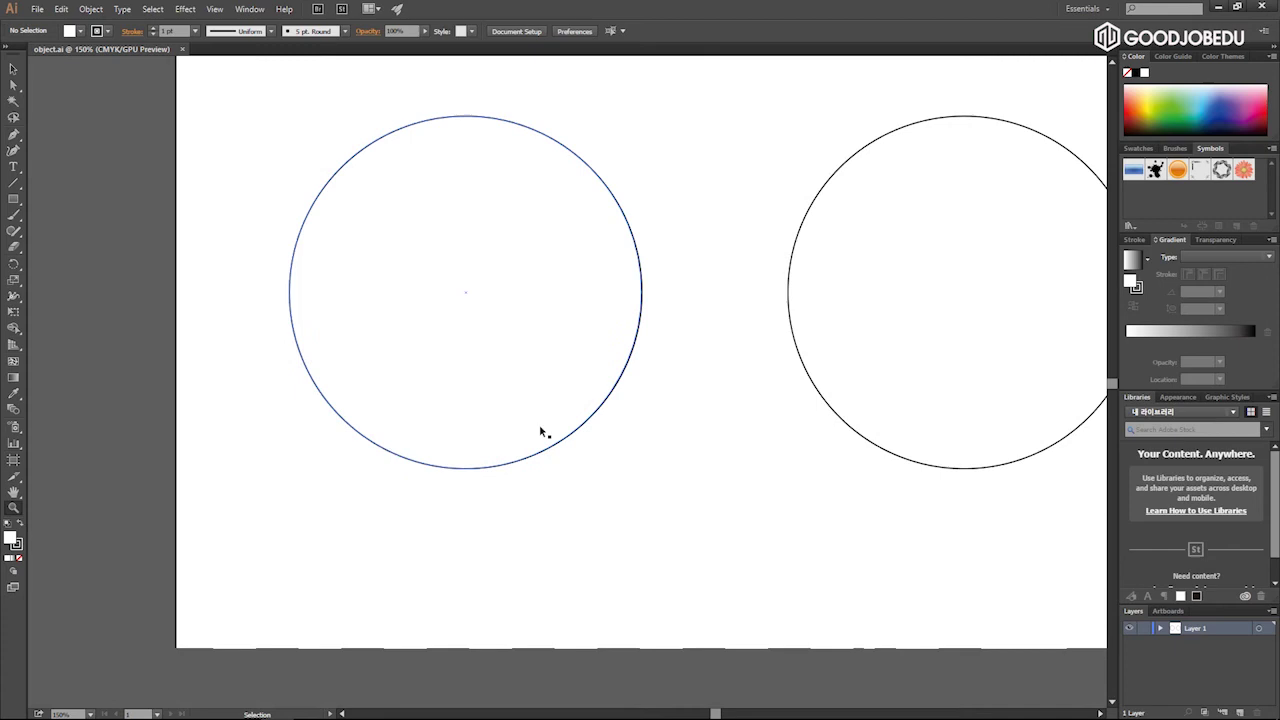
scroll(540, 431, "down", 5)
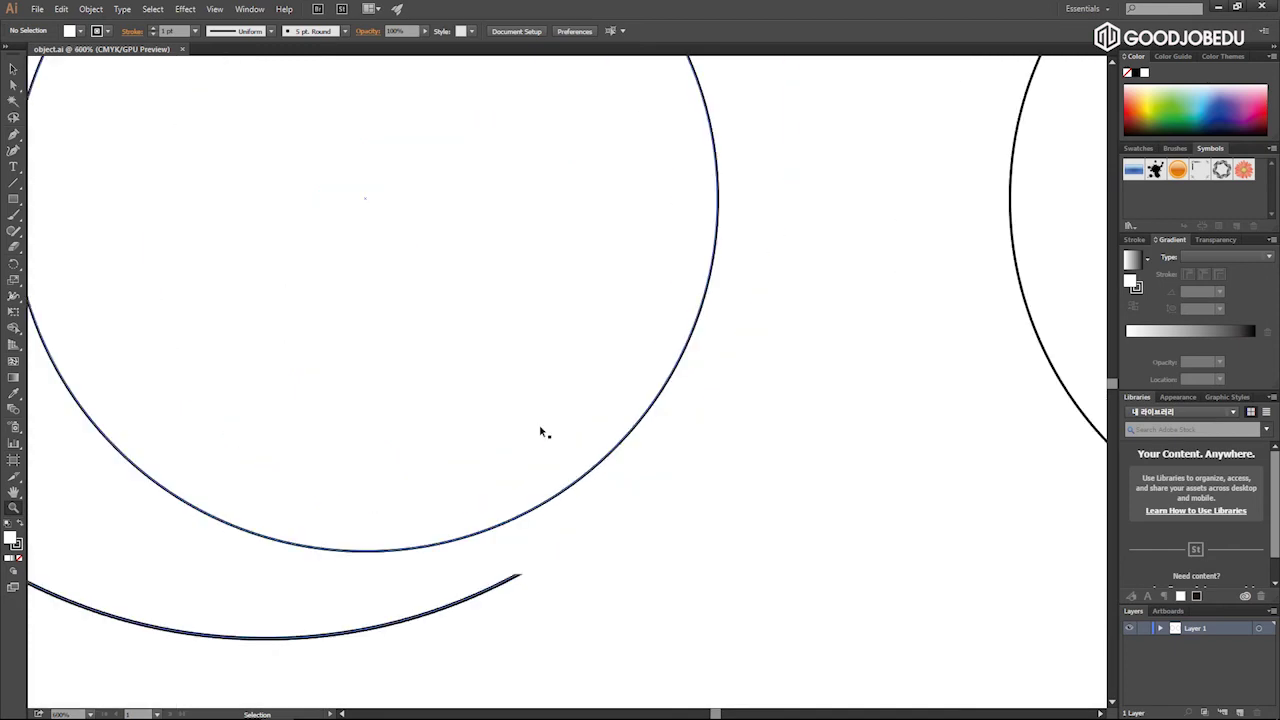
scroll(540, 431, "up", 2)
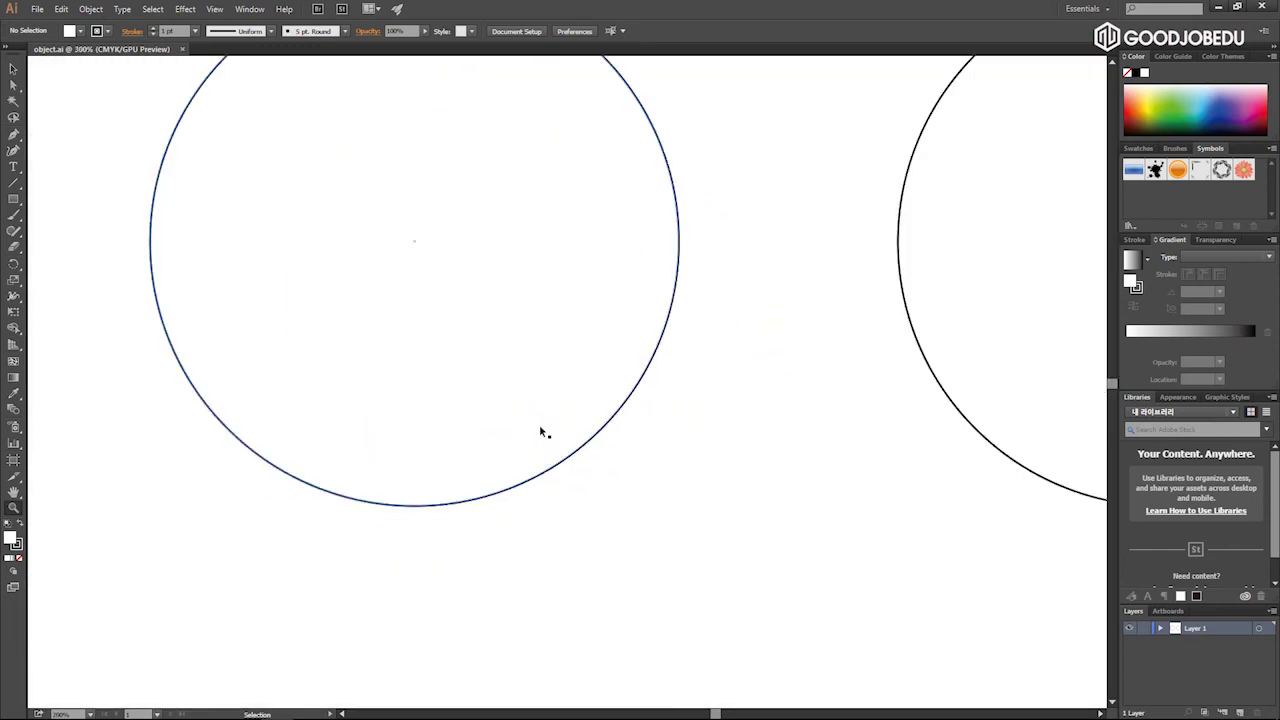
scroll(540, 431, "down", 3)
scroll(539, 425, "up", 1)
scroll(539, 425, "down", 1)
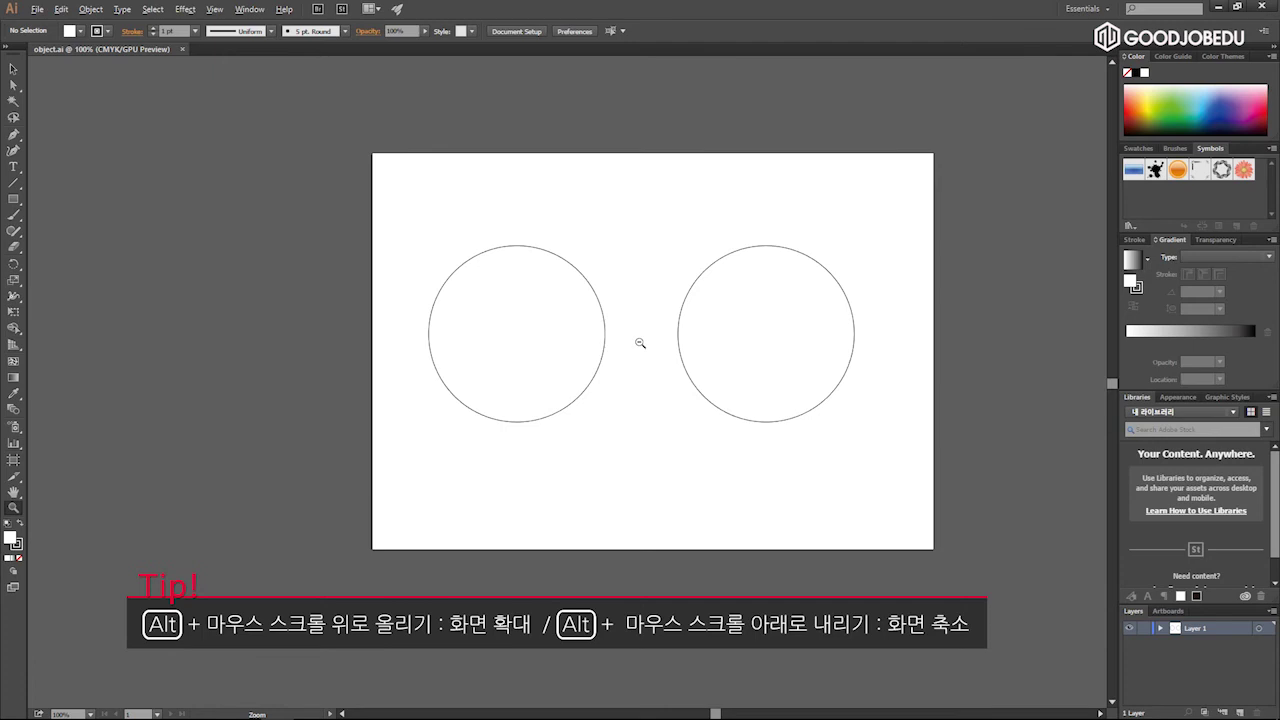
- Zoom in and out repeatedly around the gap between the two circles, returning to 100%
key("alt")
key("alt")
scroll(657, 345, "up", 9)
scroll(657, 345, "down", 11)
scroll(657, 345, "up", 4)
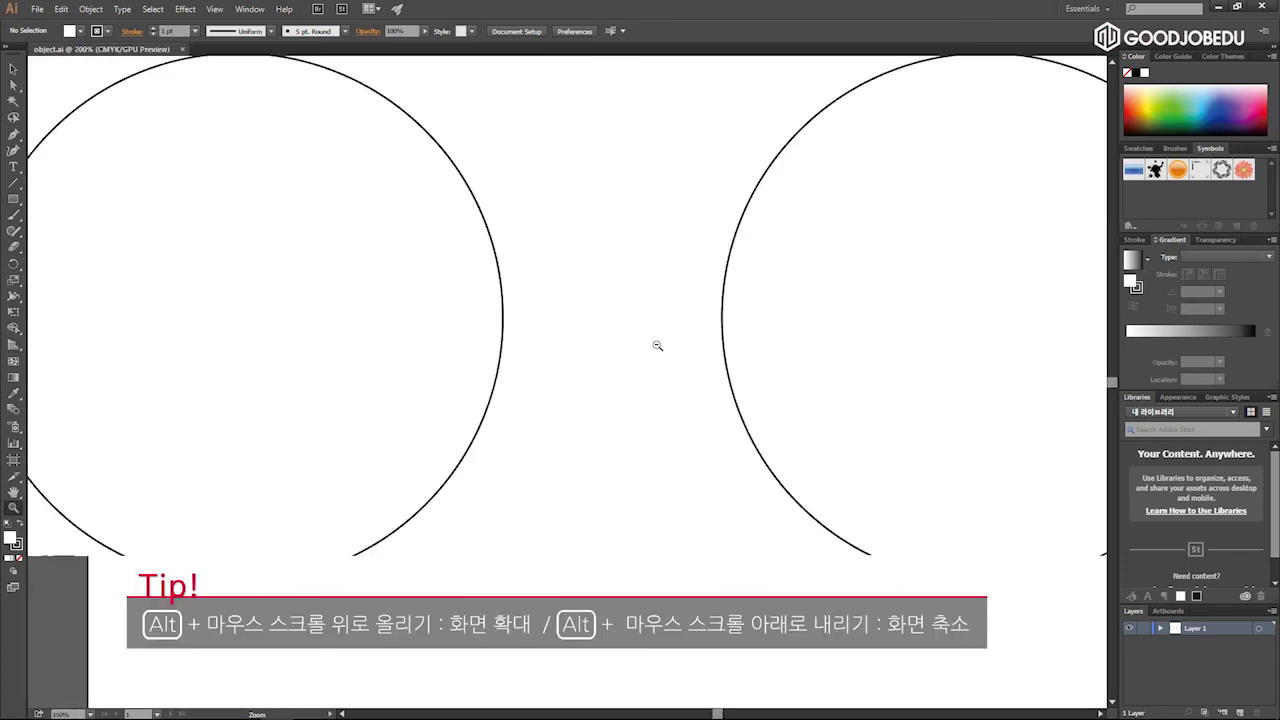
scroll(657, 345, "up", 2)
scroll(657, 345, "down", 5)
scroll(657, 345, "up", 5)
scroll(657, 345, "down", 5)
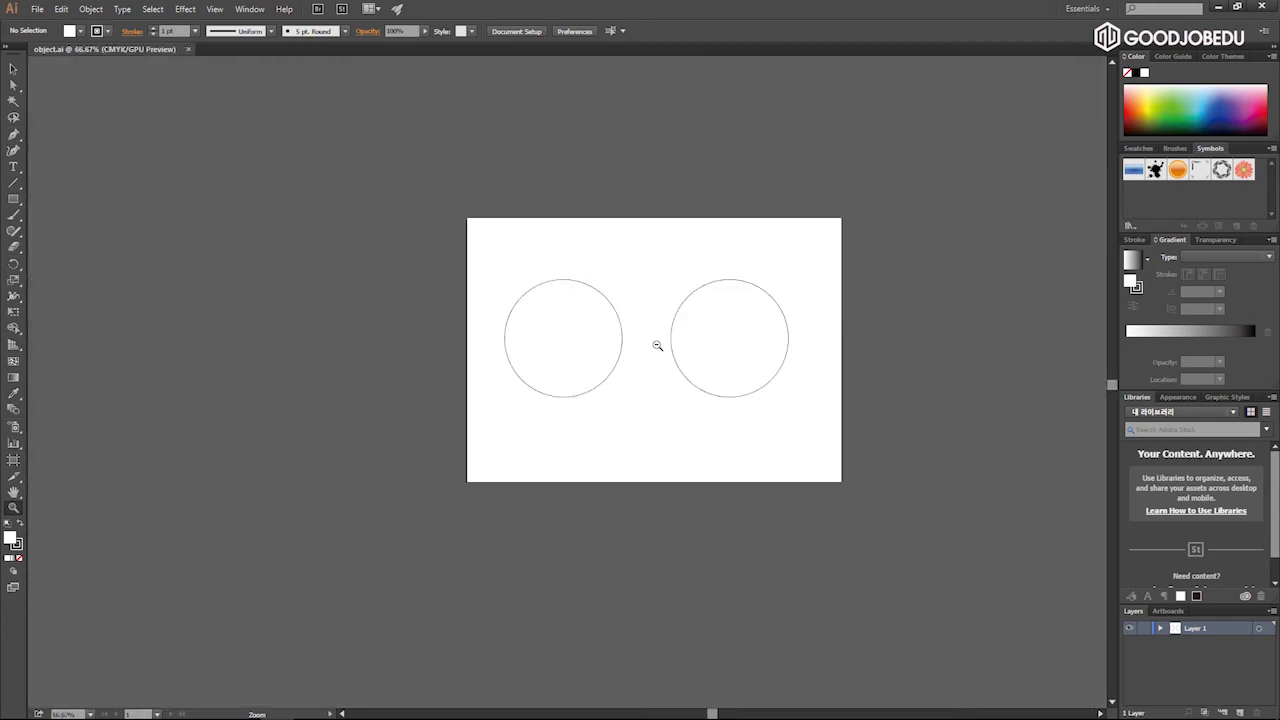
scroll(657, 345, "up", 1)
scroll(657, 345, "up", 1)
scroll(657, 345, "down", 1)
scroll(657, 345, "down", 1)
scroll(657, 345, "up", 2)
scroll(657, 345, "down", 1)
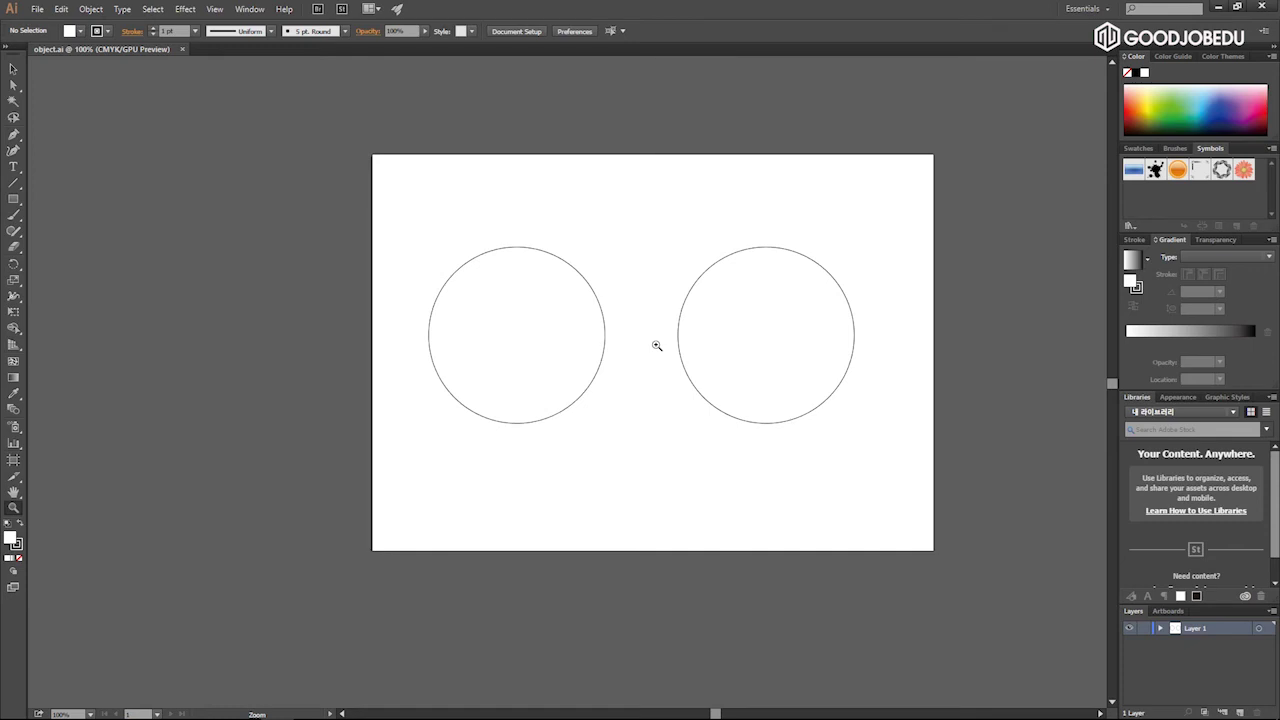
- Zoom in on the left circle to 600% and pan around its outline with the Hand tool
left_click(14, 509)
left_click_drag(466, 246, 526, 286)
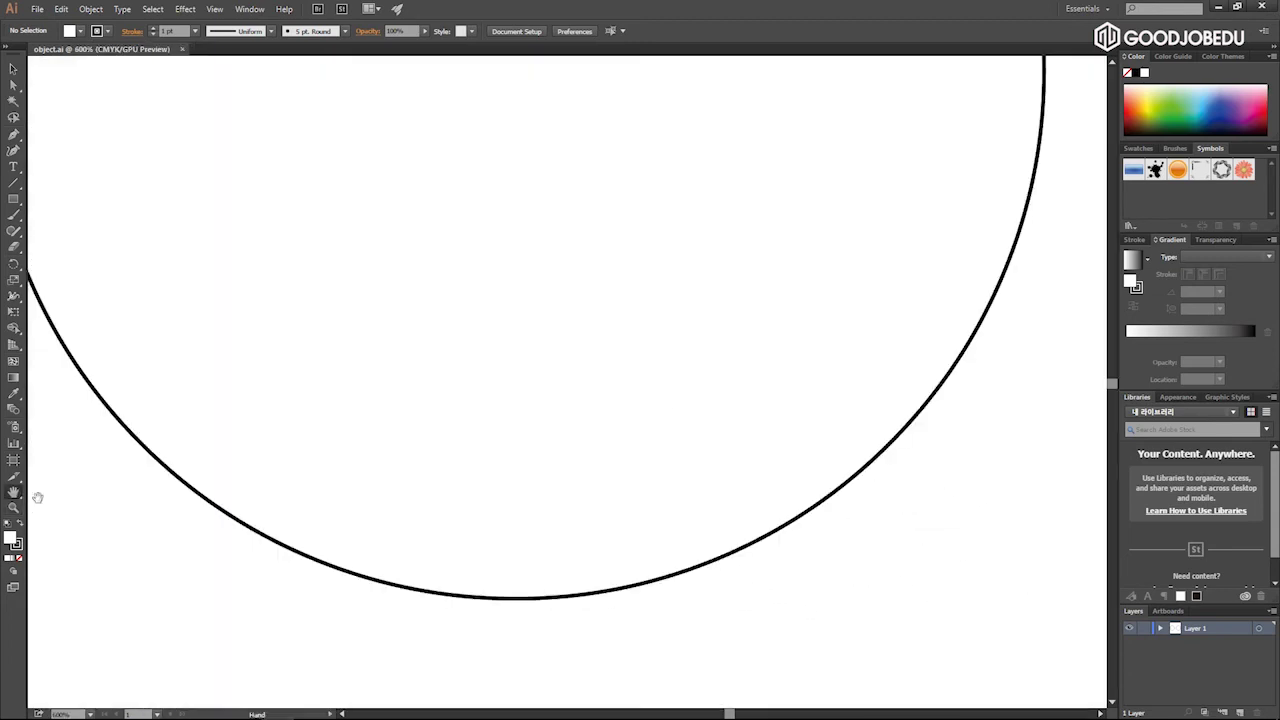
left_click(15, 495)
left_click(759, 218)
left_click_drag(757, 218, 408, 423)
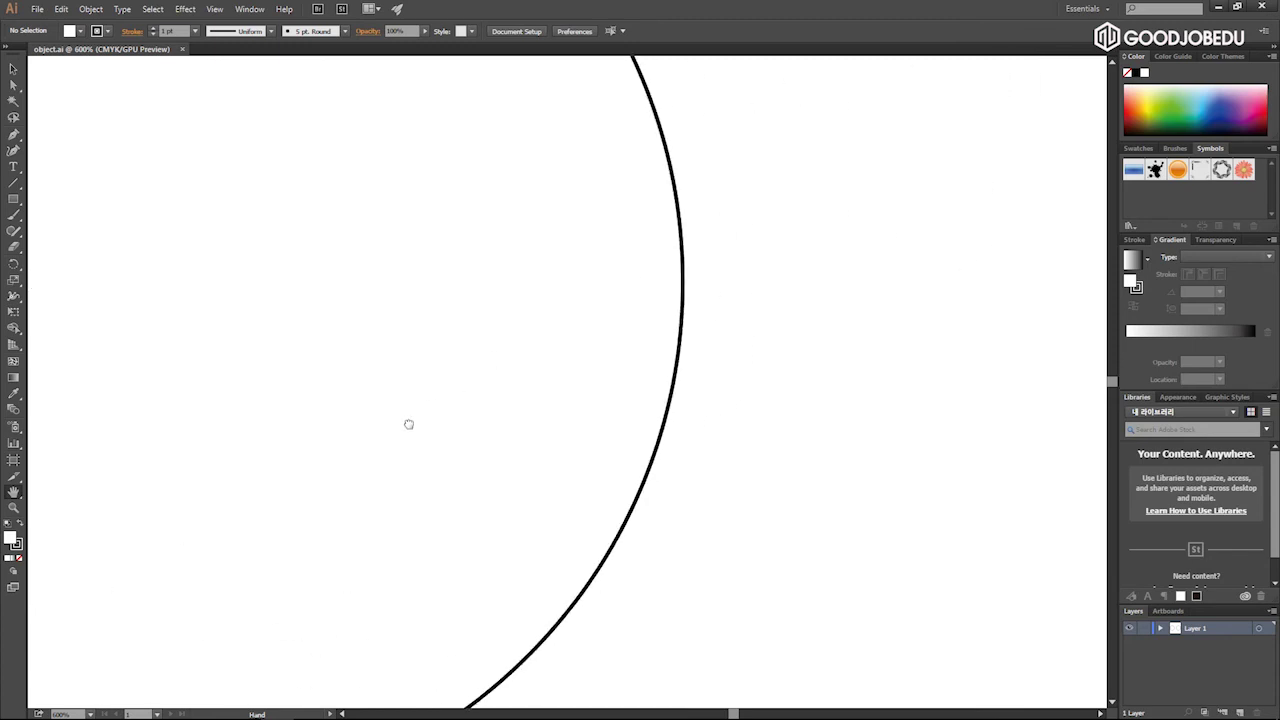
left_click_drag(601, 249, 711, 457)
left_click_drag(706, 254, 499, 519)
left_click_drag(346, 477, 694, 334)
left_click_drag(563, 274, 874, 291)
left_click_drag(662, 451, 606, 317)
left_click_drag(657, 389, 643, 321)
left_click(645, 310)
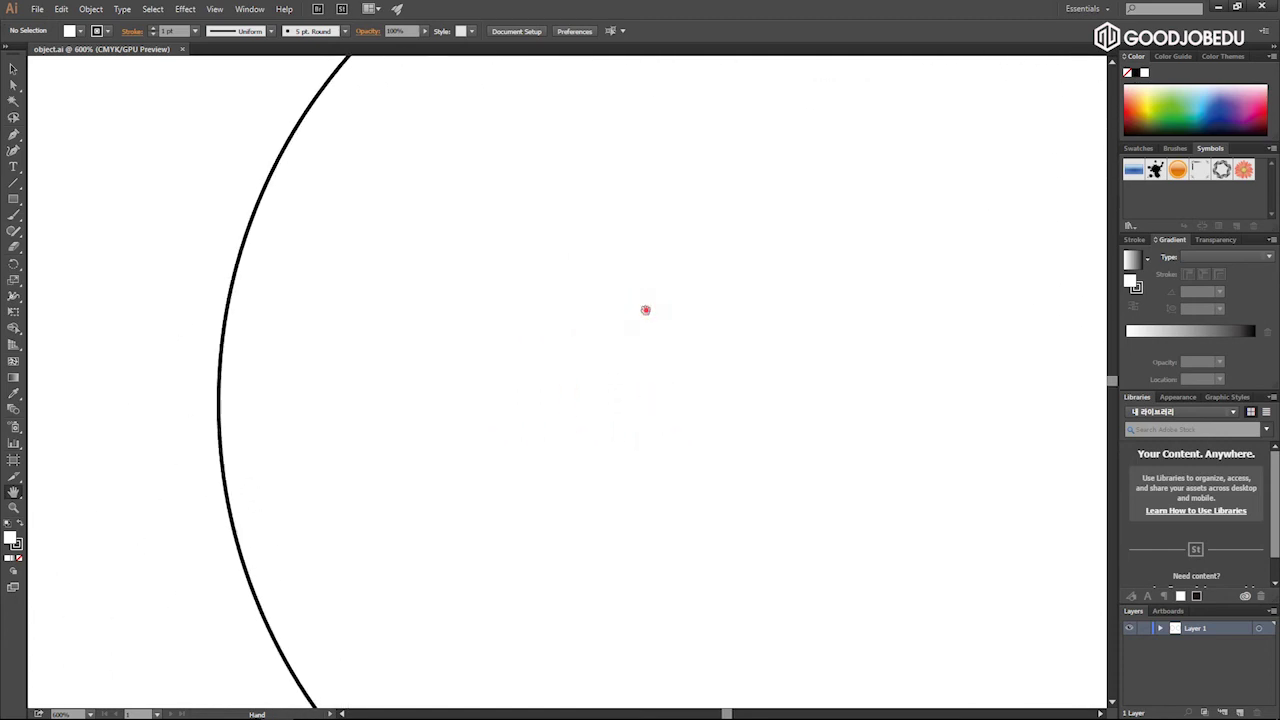
- Pan with the Hand tool to bring the left circle's upper arc into view
left_click_drag(754, 252, 611, 417)
mouse_move(790, 280)
left_mouse_down()
mouse_move(543, 349)
mouse_move(783, 401)
left_mouse_up()
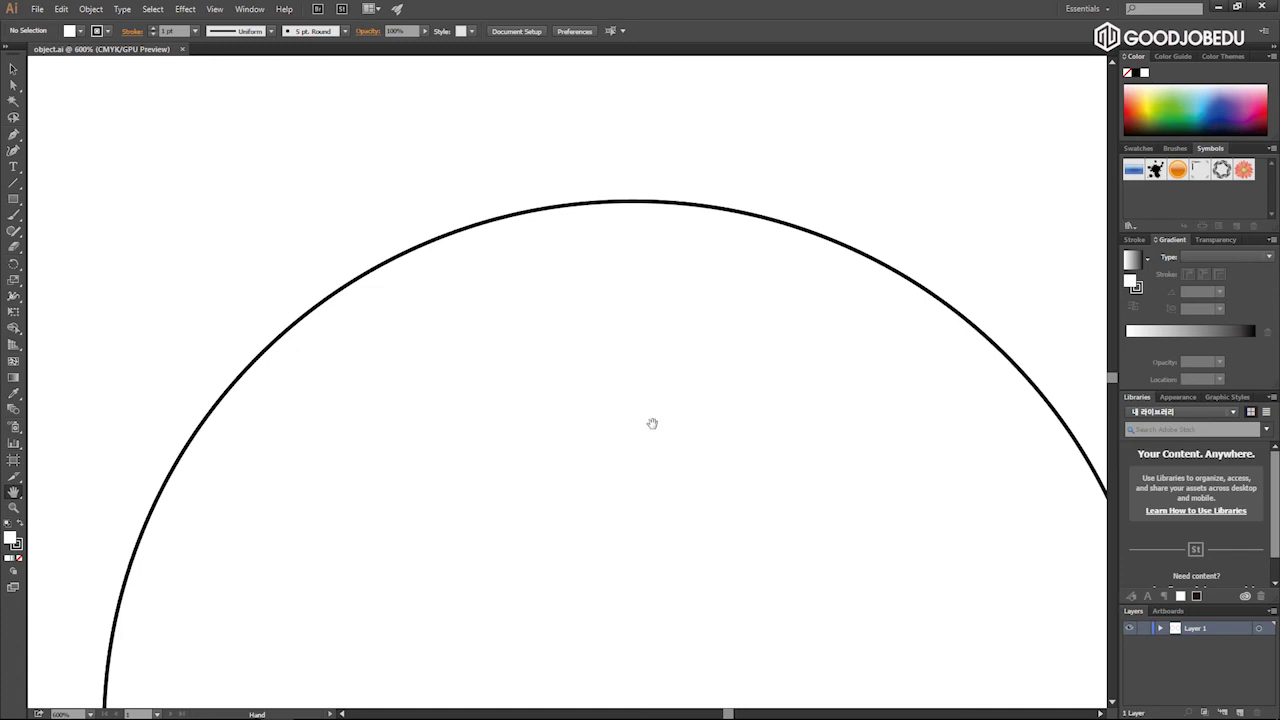
mouse_move(659, 380)
left_mouse_down()
mouse_move(560, 526)
mouse_move(614, 354)
mouse_move(789, 449)
mouse_move(617, 309)
mouse_move(703, 402)
left_mouse_up()
left_click(629, 338)
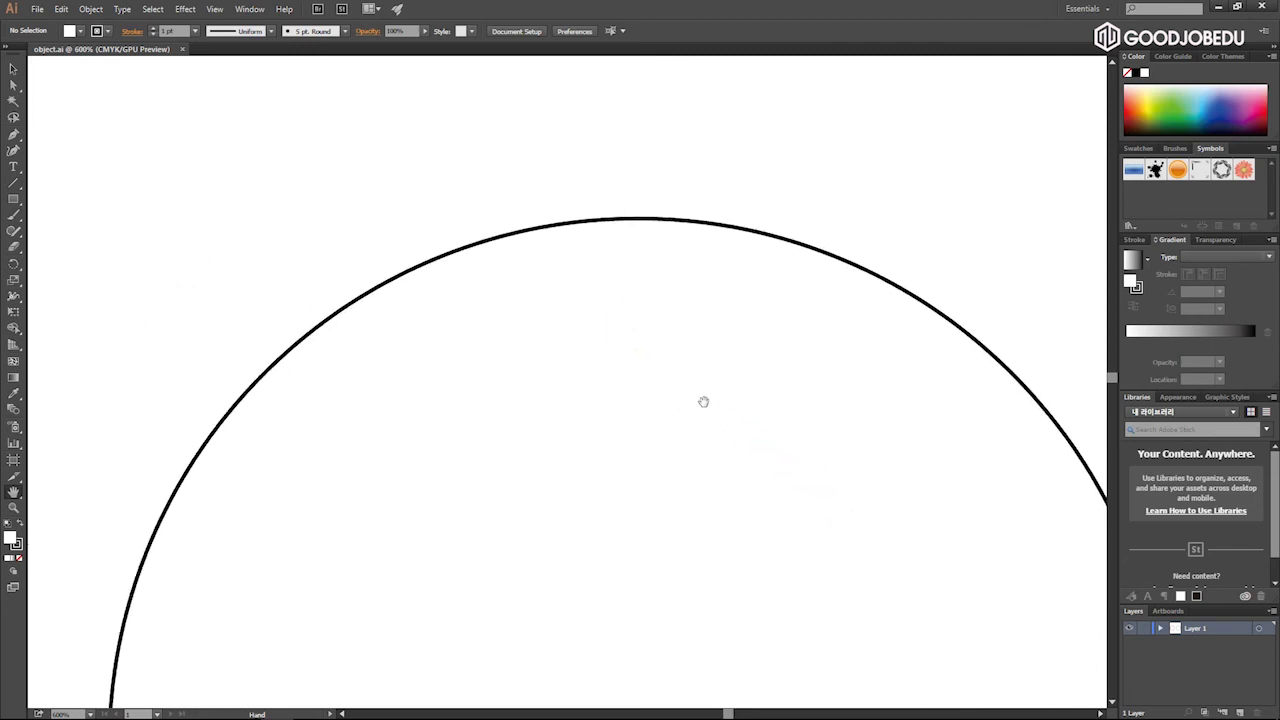
mouse_move(743, 449)
left_mouse_down()
mouse_move(677, 366)
mouse_move(654, 301)
left_mouse_up()
left_click_drag(654, 301, 732, 393)
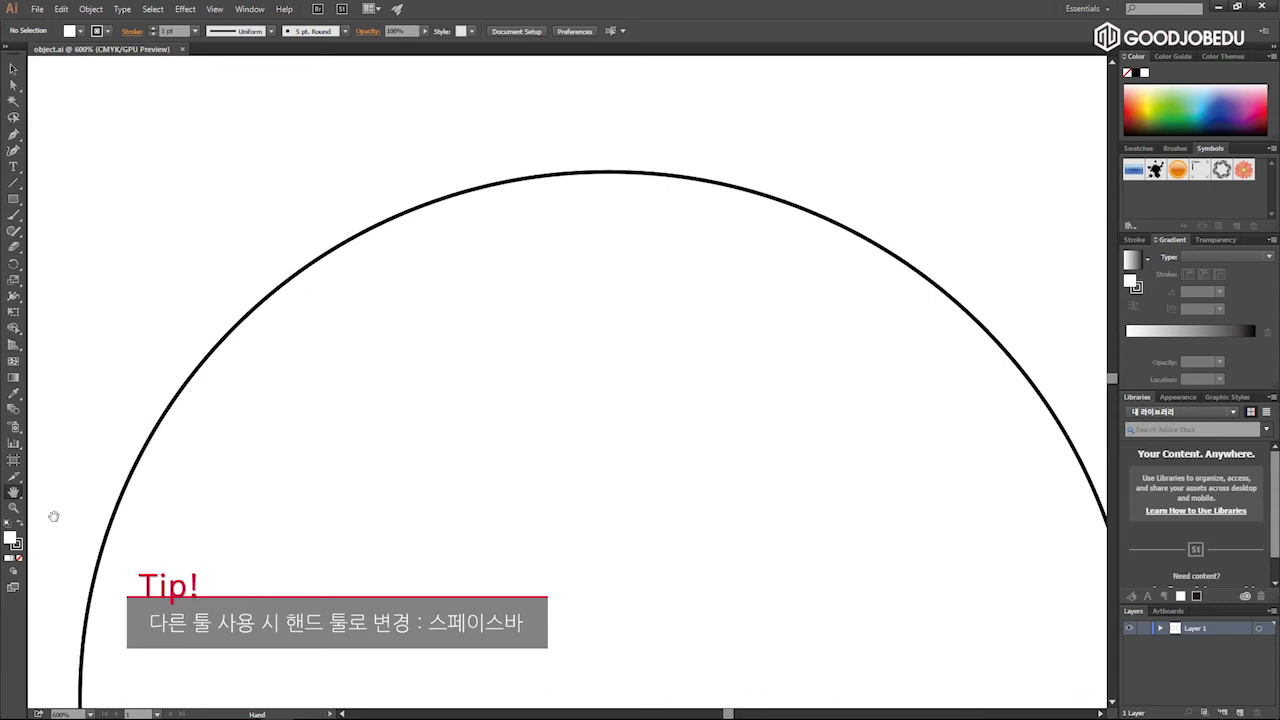
- Zoom in to 1200% on the circle's upper arc and pan with the temporary Hand tool while the Zoom tool stays active
left_click(17, 512)
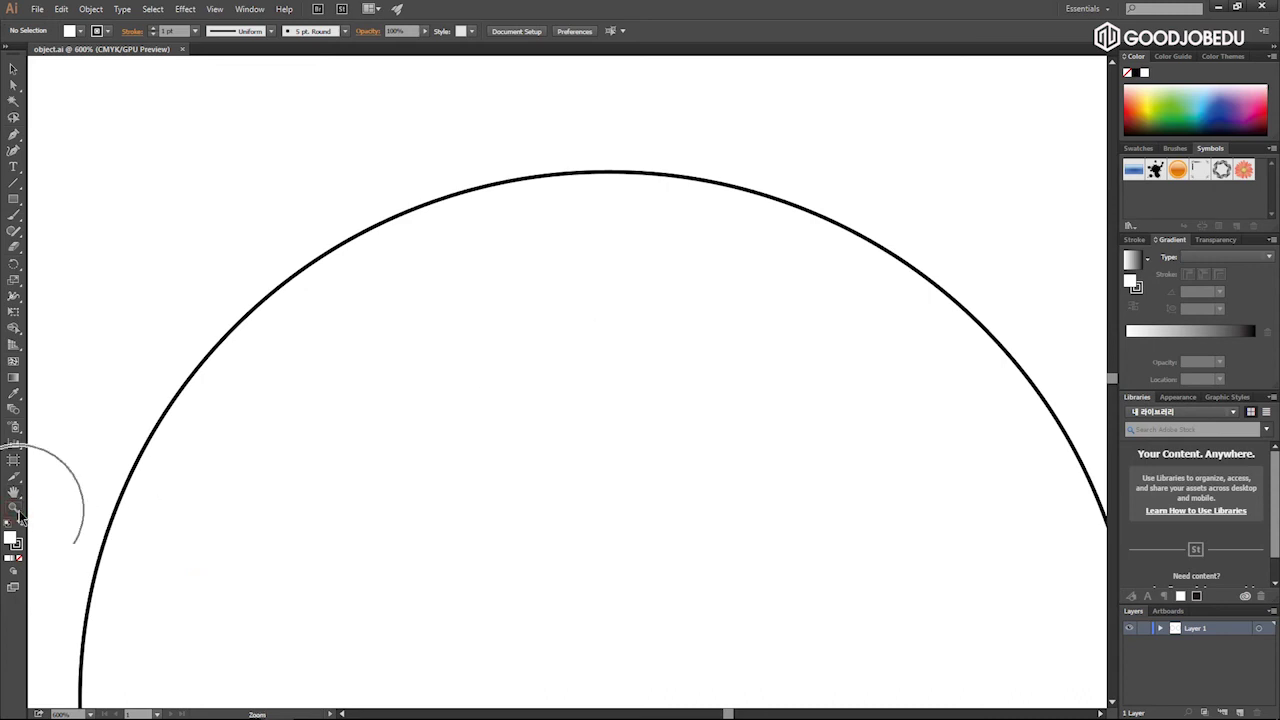
left_click(707, 312)
left_click(707, 312)
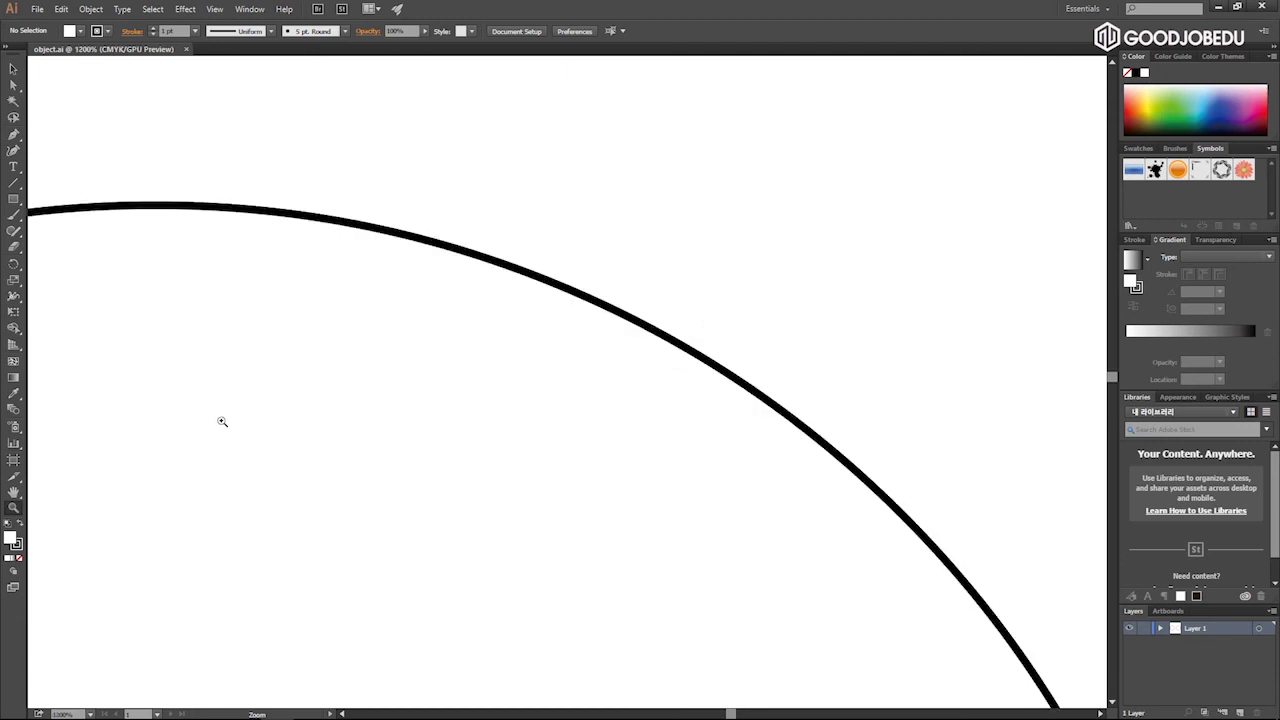
key("space")
key("space")
left_click_drag(851, 260, 487, 463)
left_click_drag(487, 463, 587, 390)
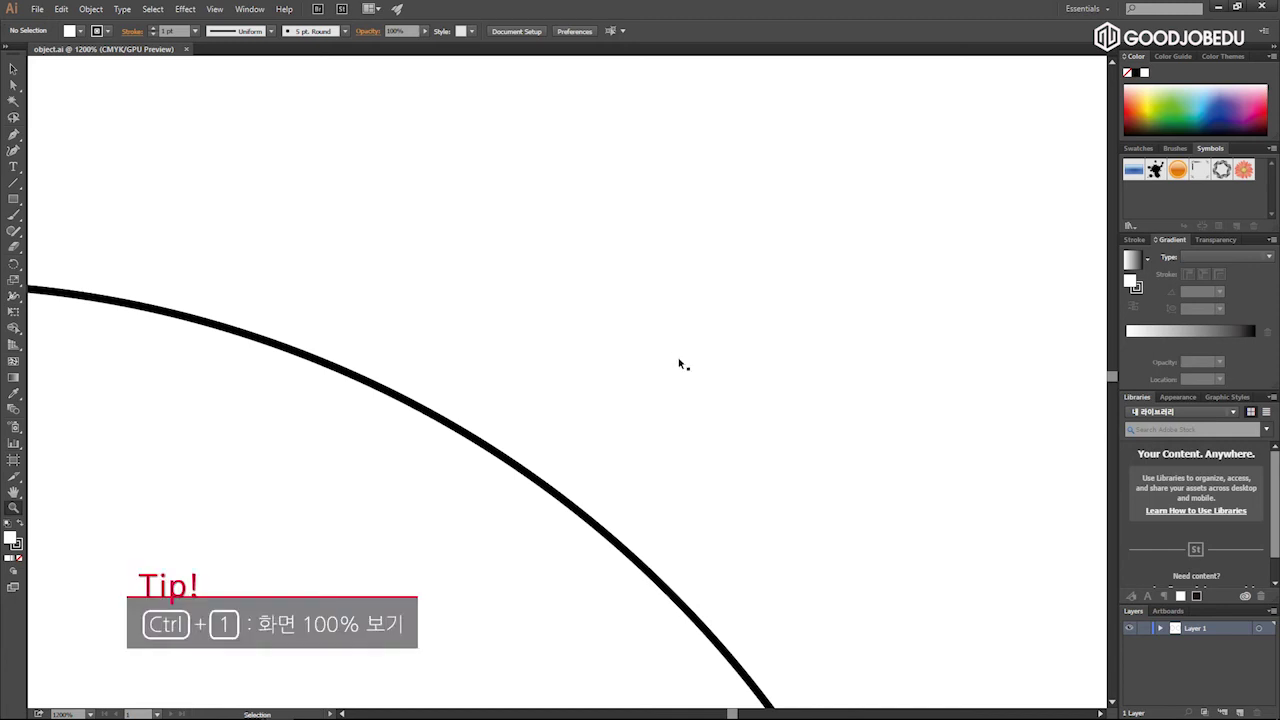
- Return the view to 100% and select the left and right circles alternately with the Selection tool, finishing on the left circle
key("ctrl+1")
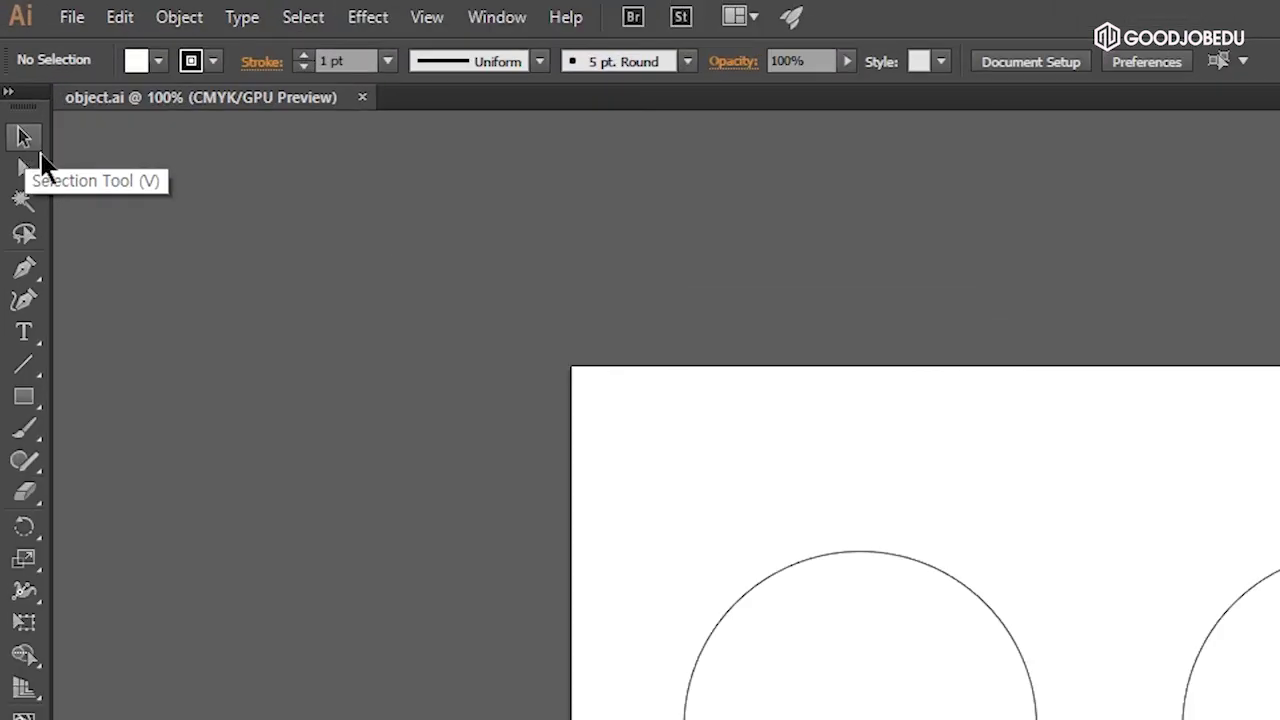
left_click(27, 140)
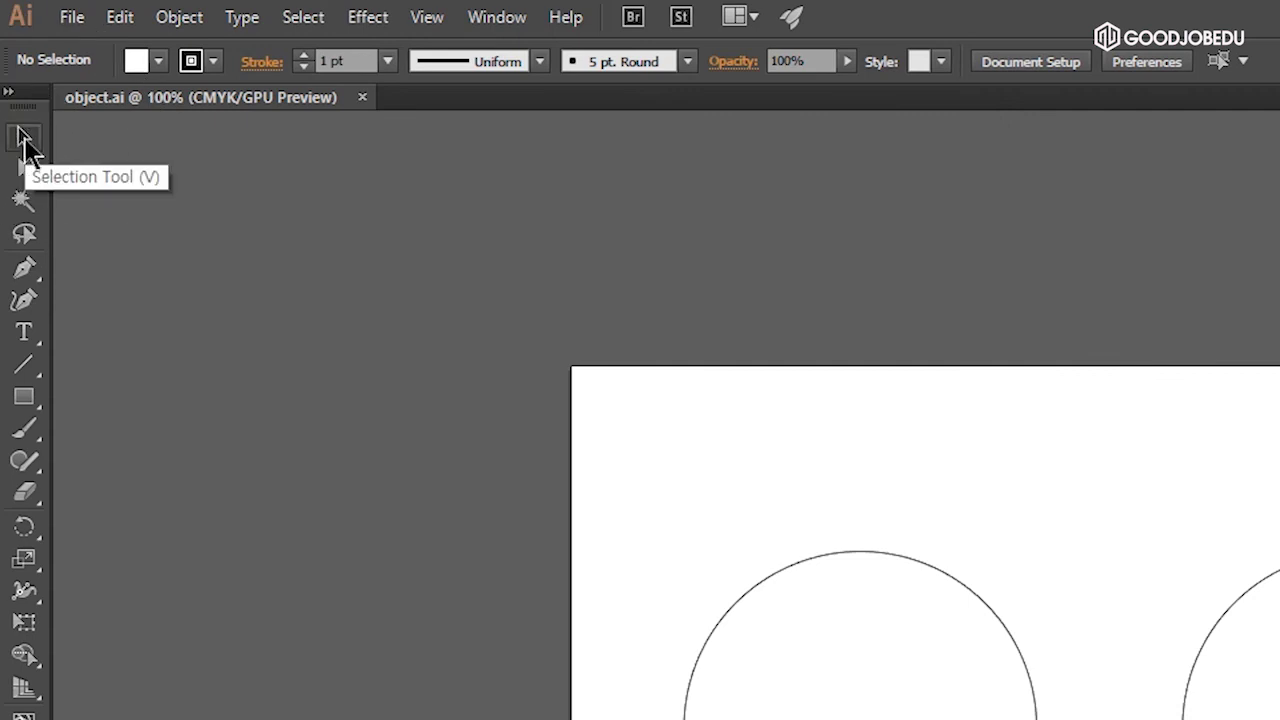
left_click(27, 142)
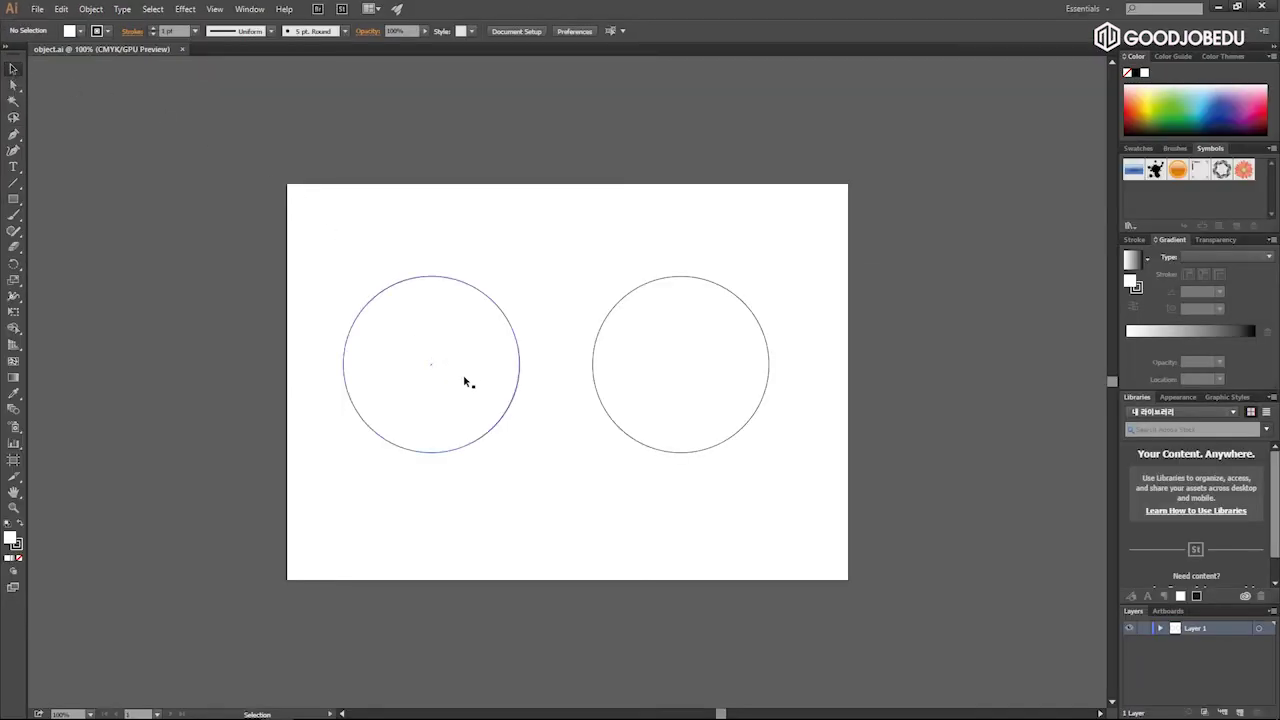
left_click(486, 336)
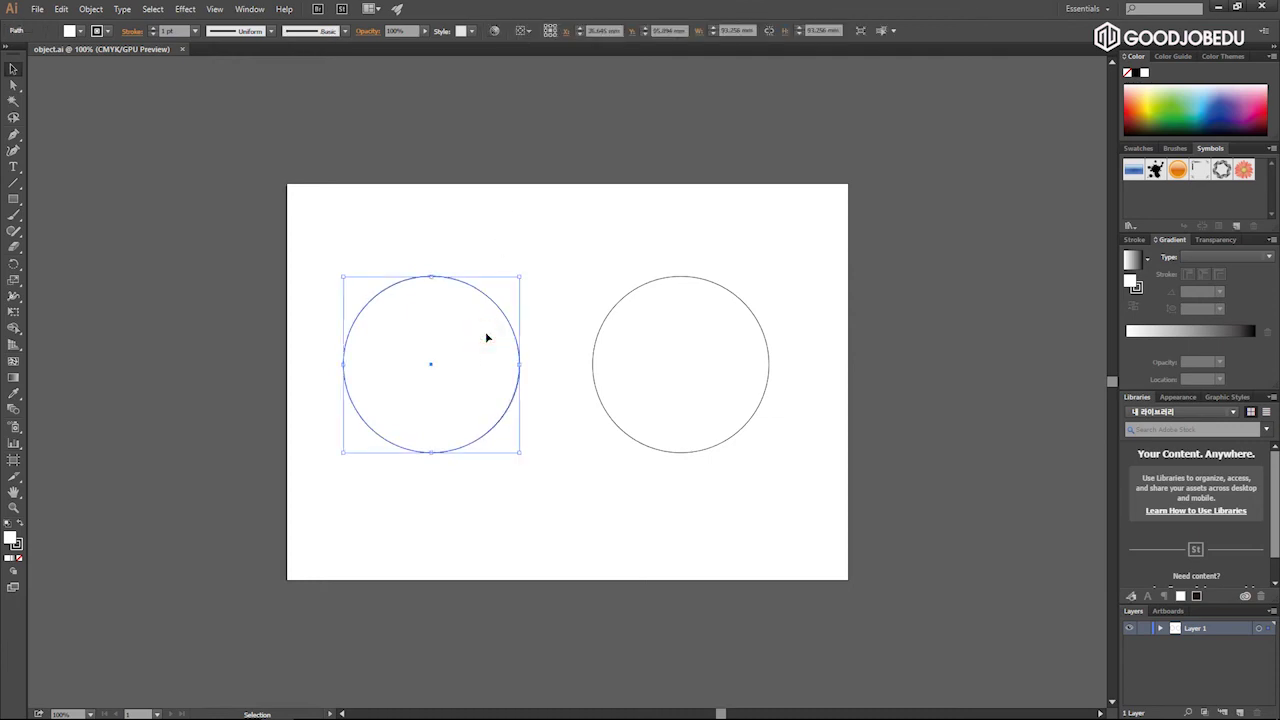
left_click(645, 358)
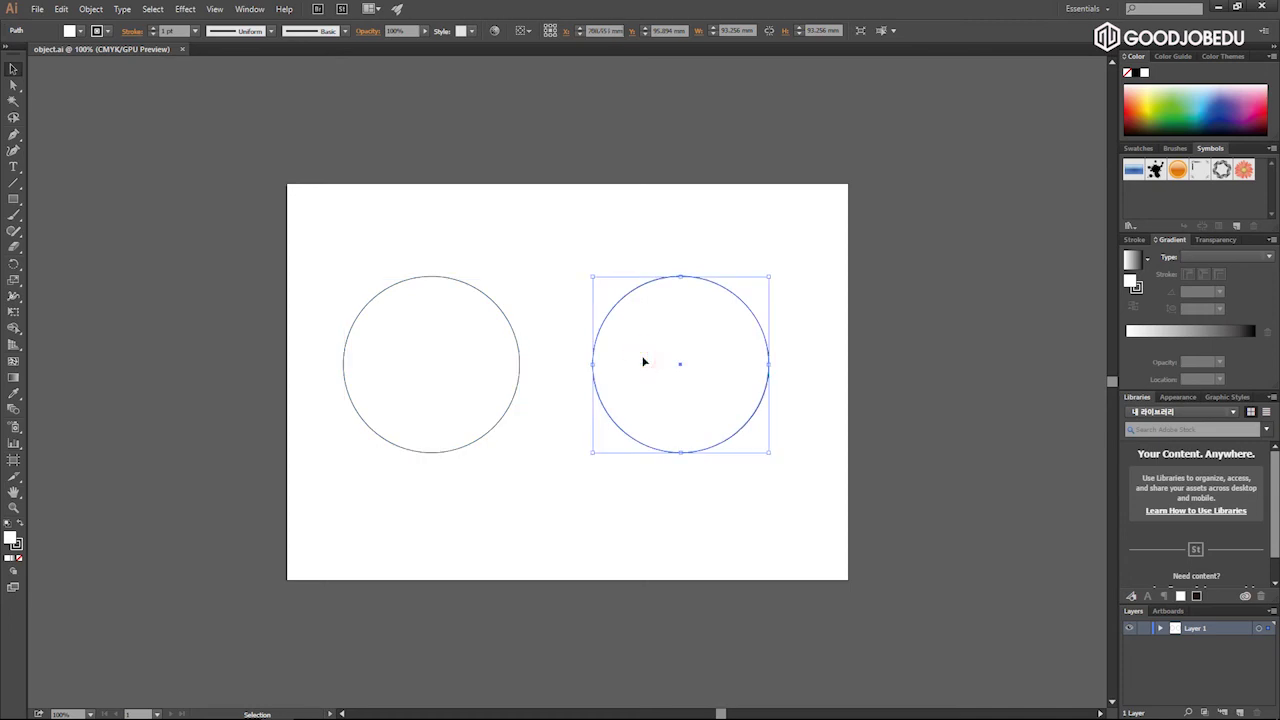
left_click(461, 352)
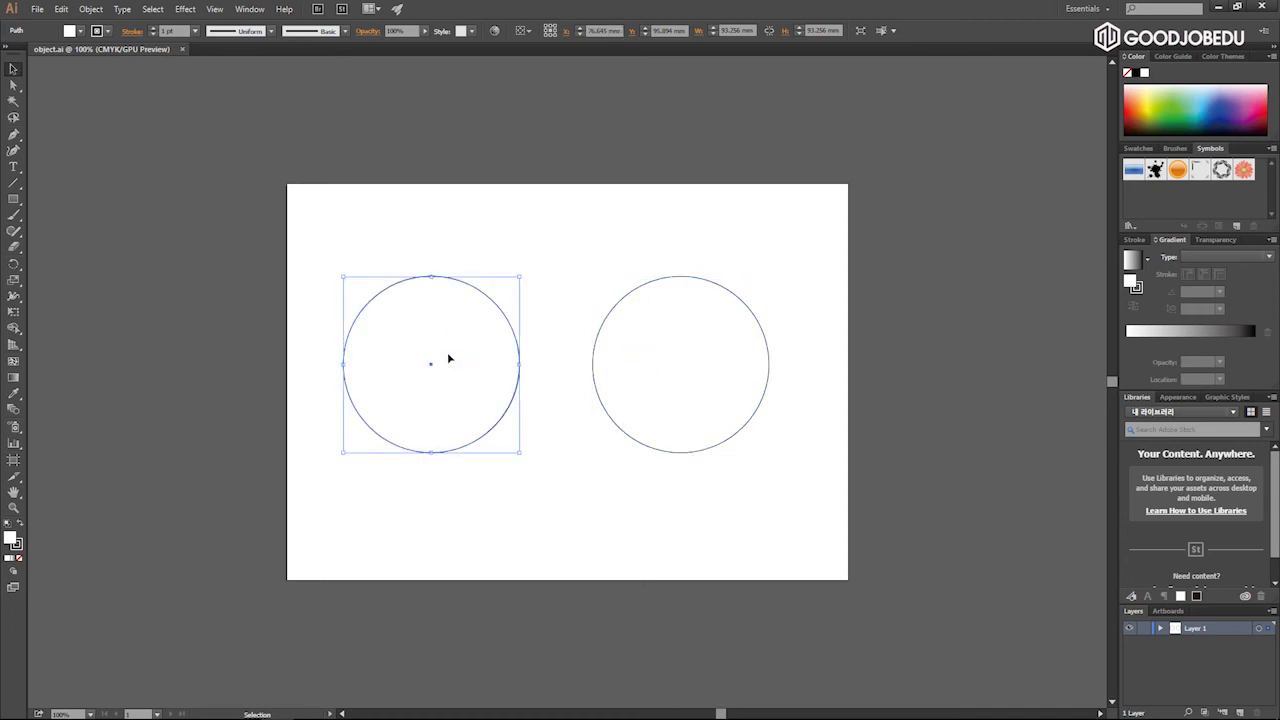
left_click(449, 350)
left_click(346, 277)
left_click(442, 339)
left_click(640, 349)
left_click(503, 369)
- Open the Color Picker for the left circle's fill and move the dialog slightly downward
left_click(12, 540)
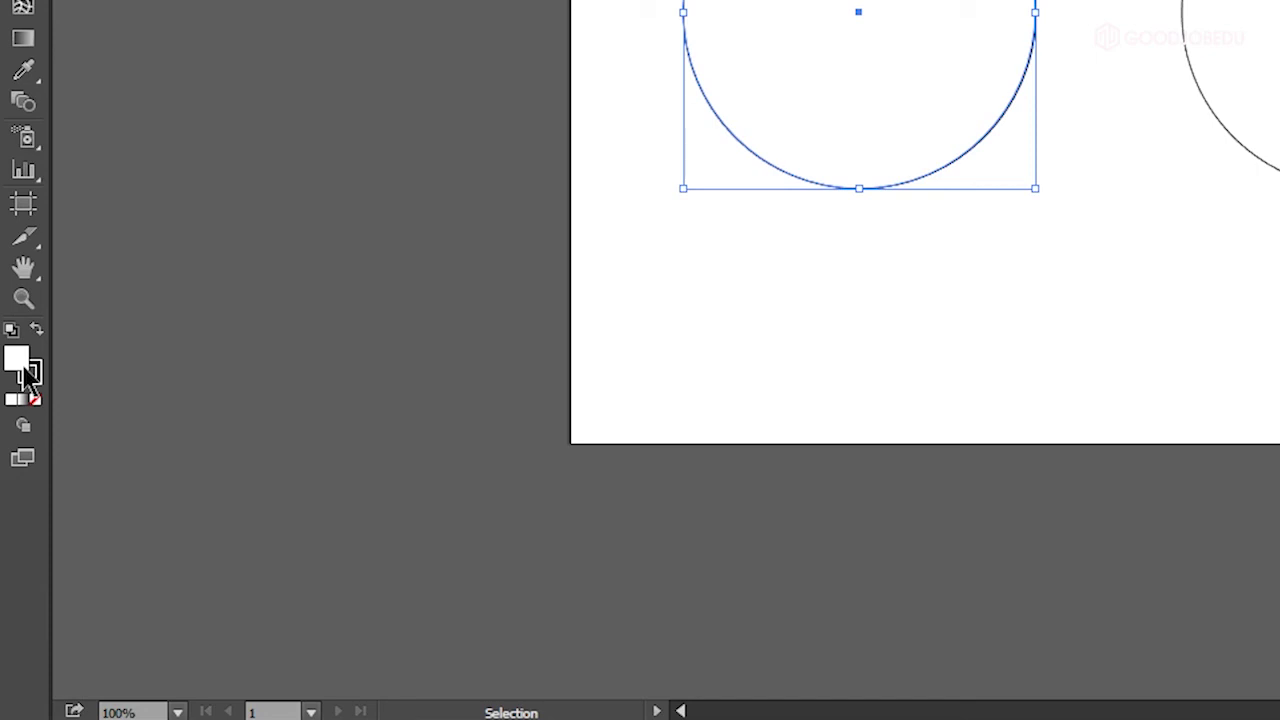
left_click(18, 365)
left_click(16, 356)
left_click(16, 356)
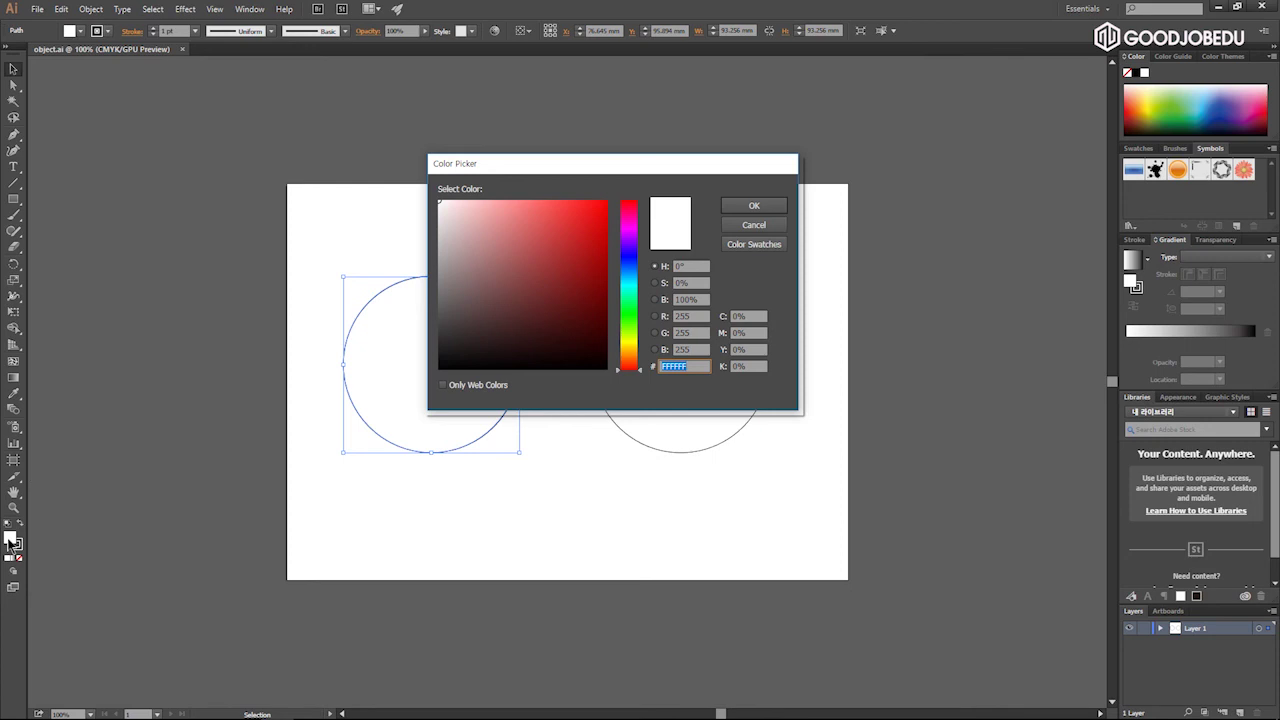
left_click(535, 163)
left_click_drag(540, 173, 538, 206)
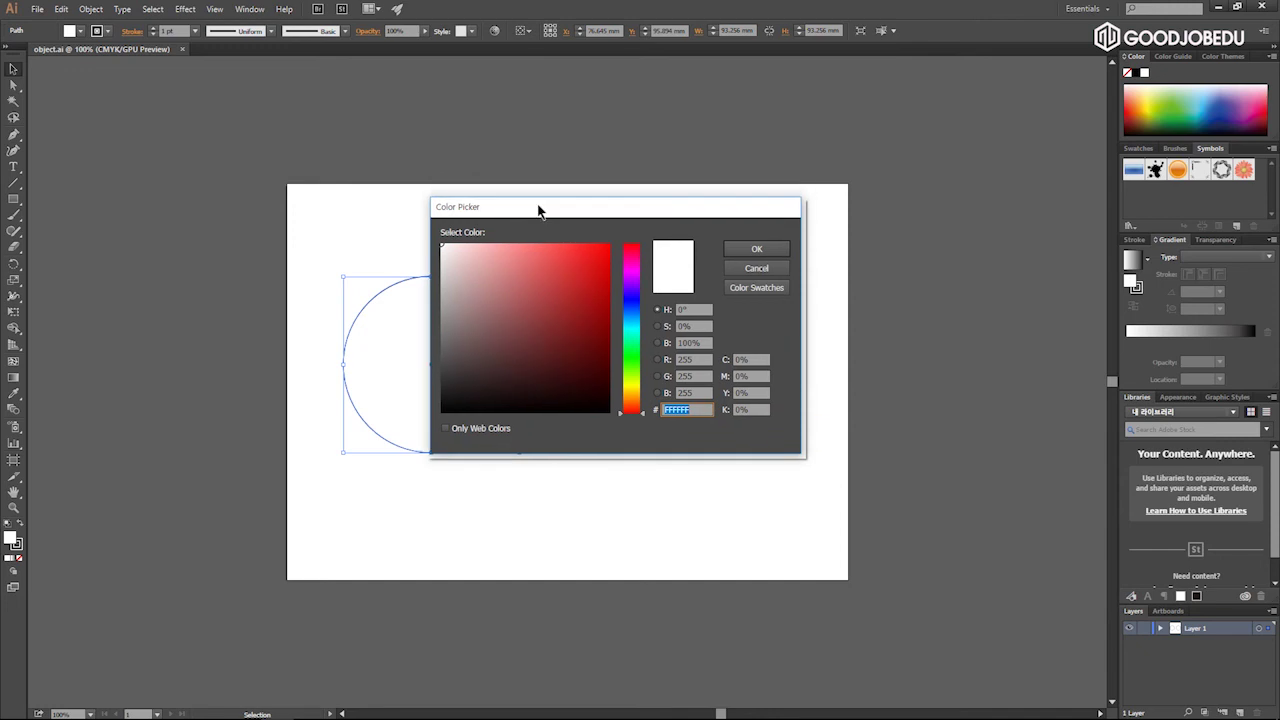
left_click_drag(538, 208, 539, 199)
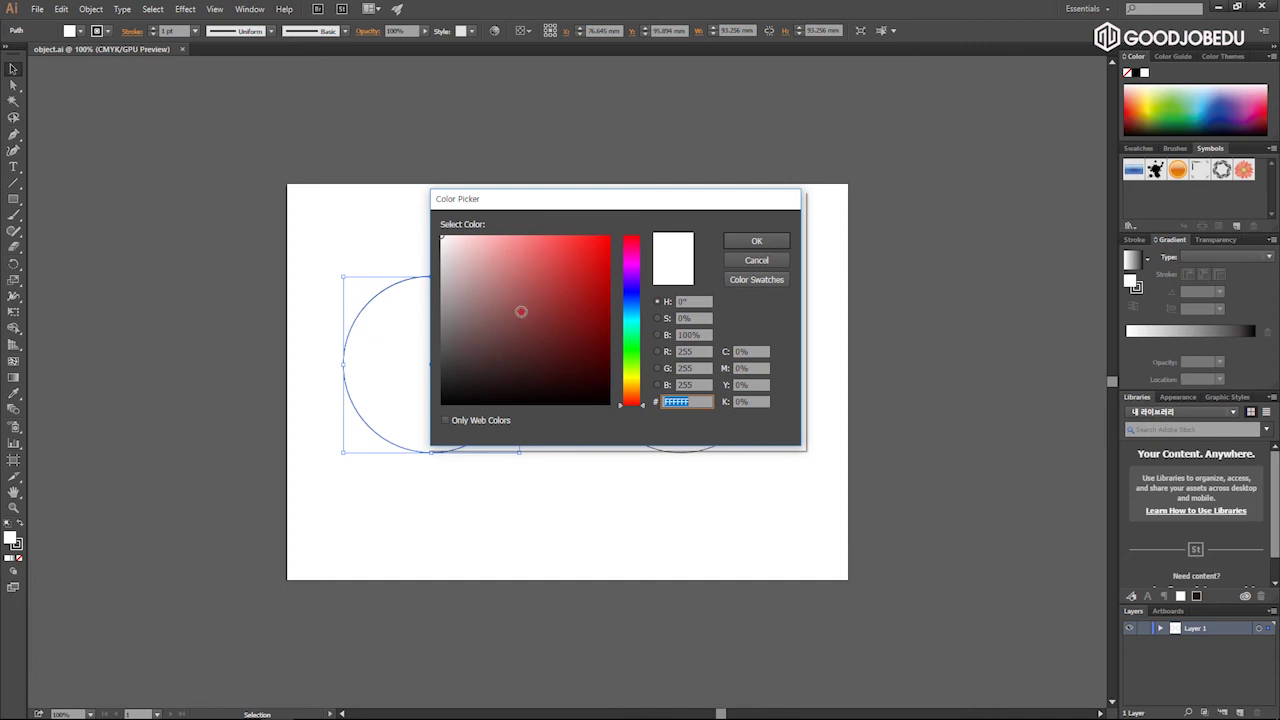
- Try several red shades for the fill in the colour field and try out the hue slider
left_click(553, 280)
left_click(563, 313)
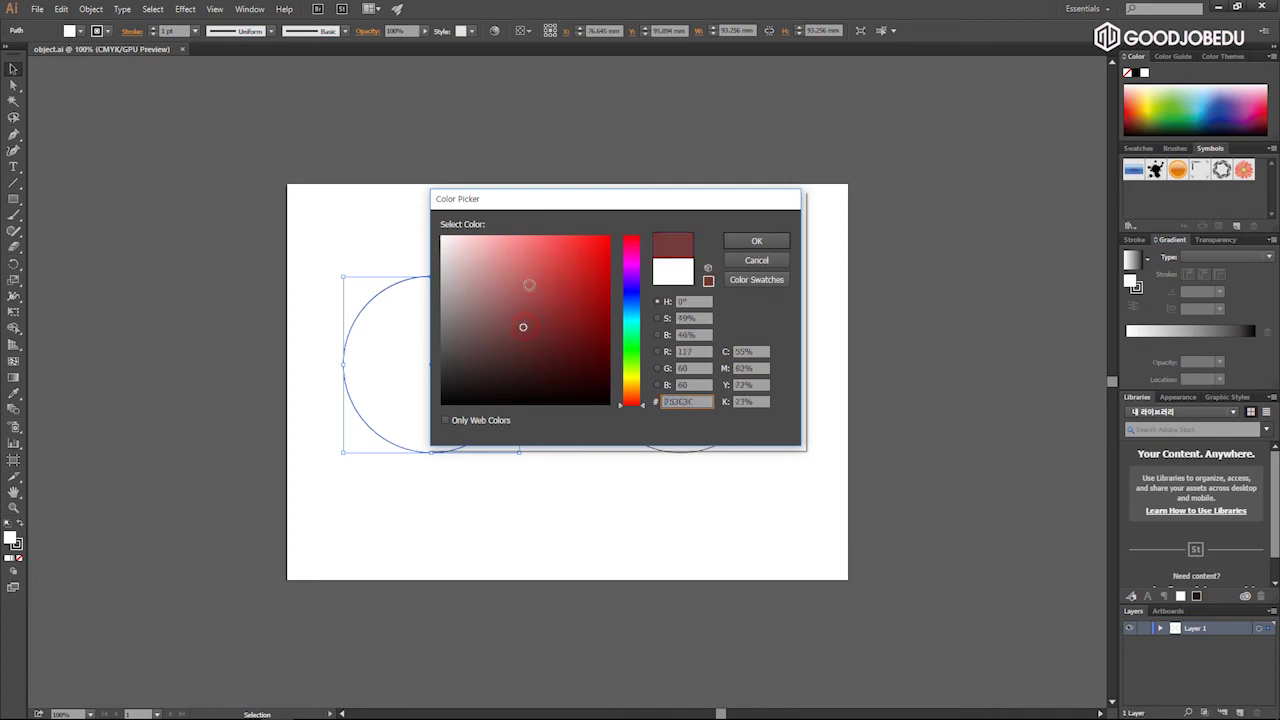
left_click(559, 269)
left_click(553, 292)
left_click(520, 268)
left_click(523, 272)
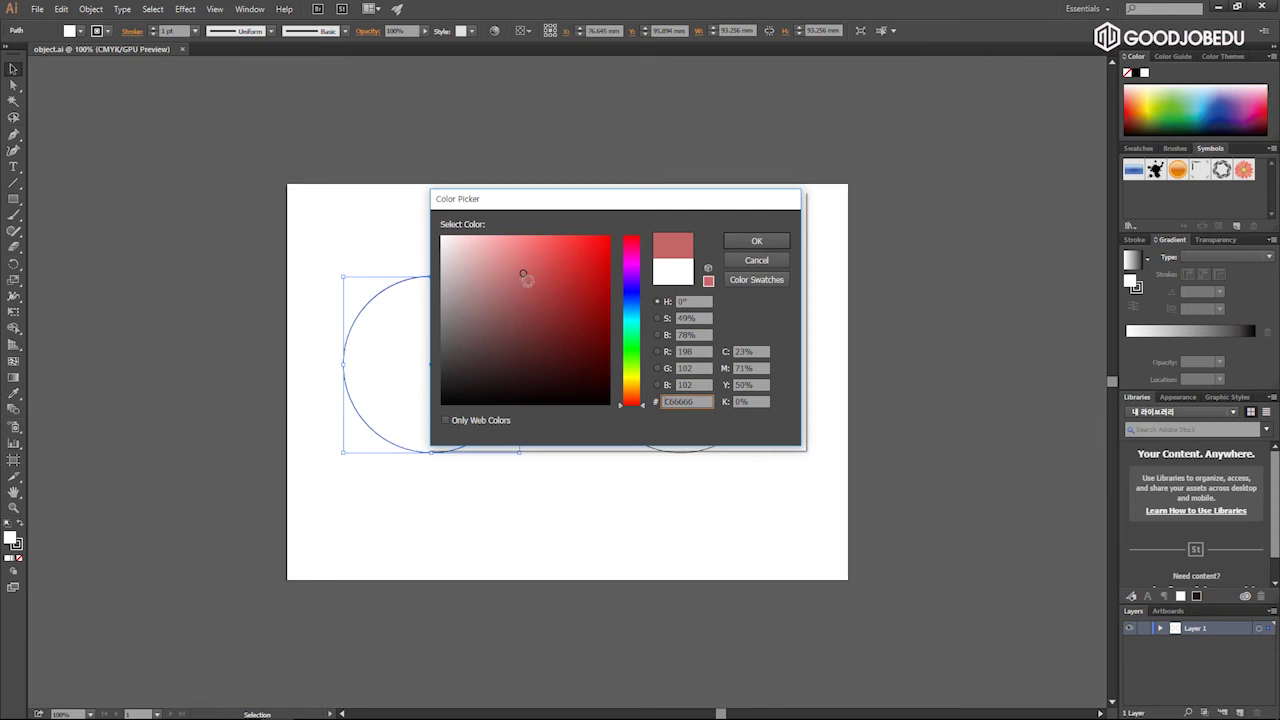
left_click(637, 404)
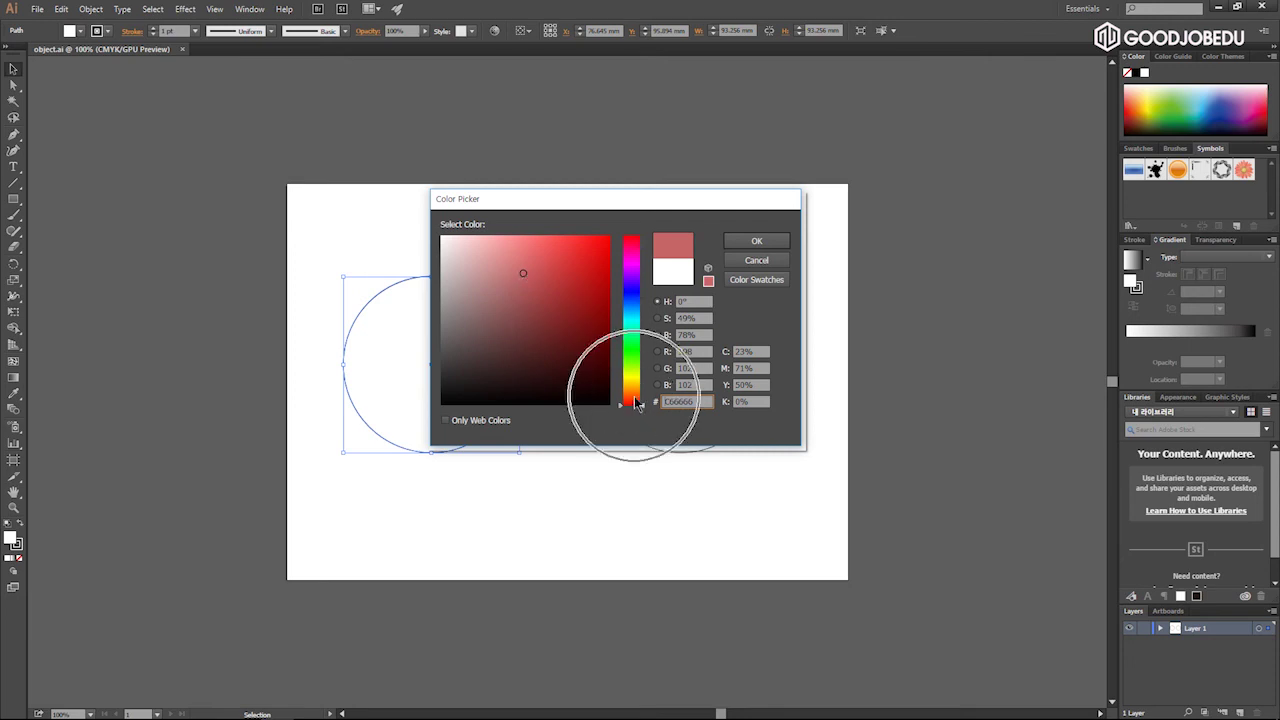
mouse_move(638, 404)
left_mouse_down()
mouse_move(645, 244)
mouse_move(640, 390)
mouse_move(603, 429)
mouse_move(632, 424)
left_mouse_up()
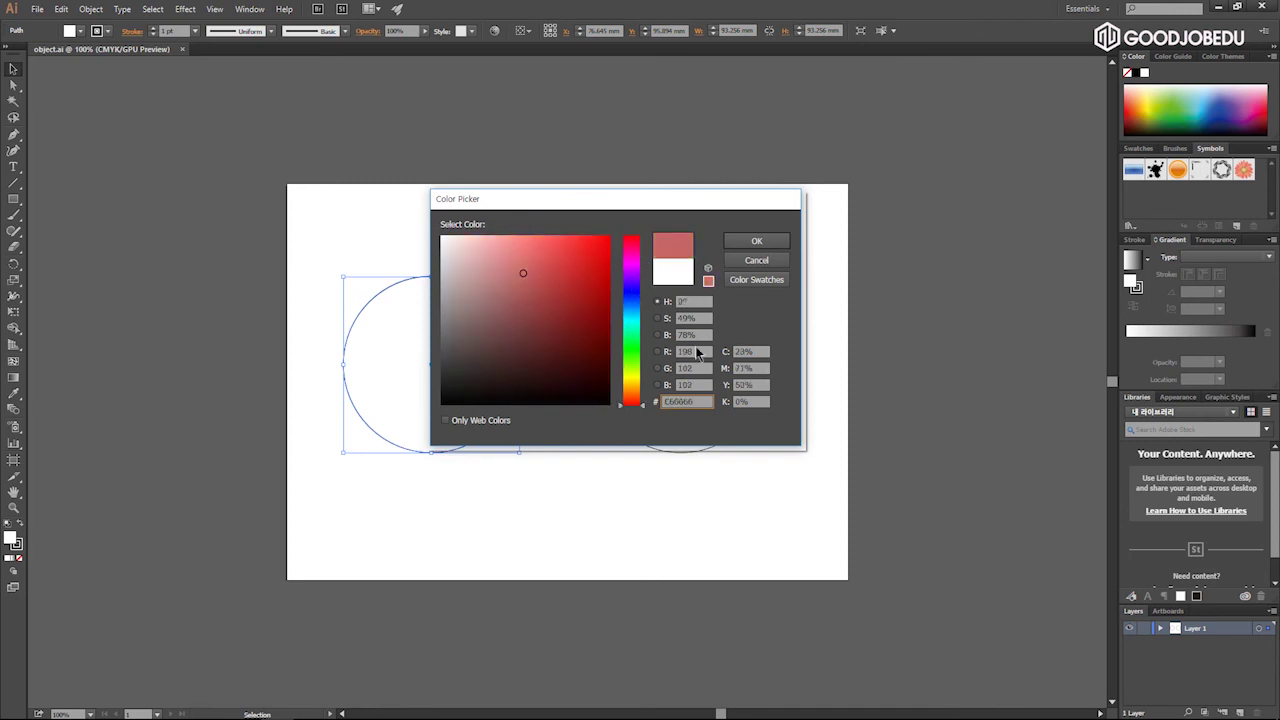
- Examine the HSB, RGB and CMYK value fields of the Color Picker while sampling further red shades
left_click(701, 302)
left_click(559, 282)
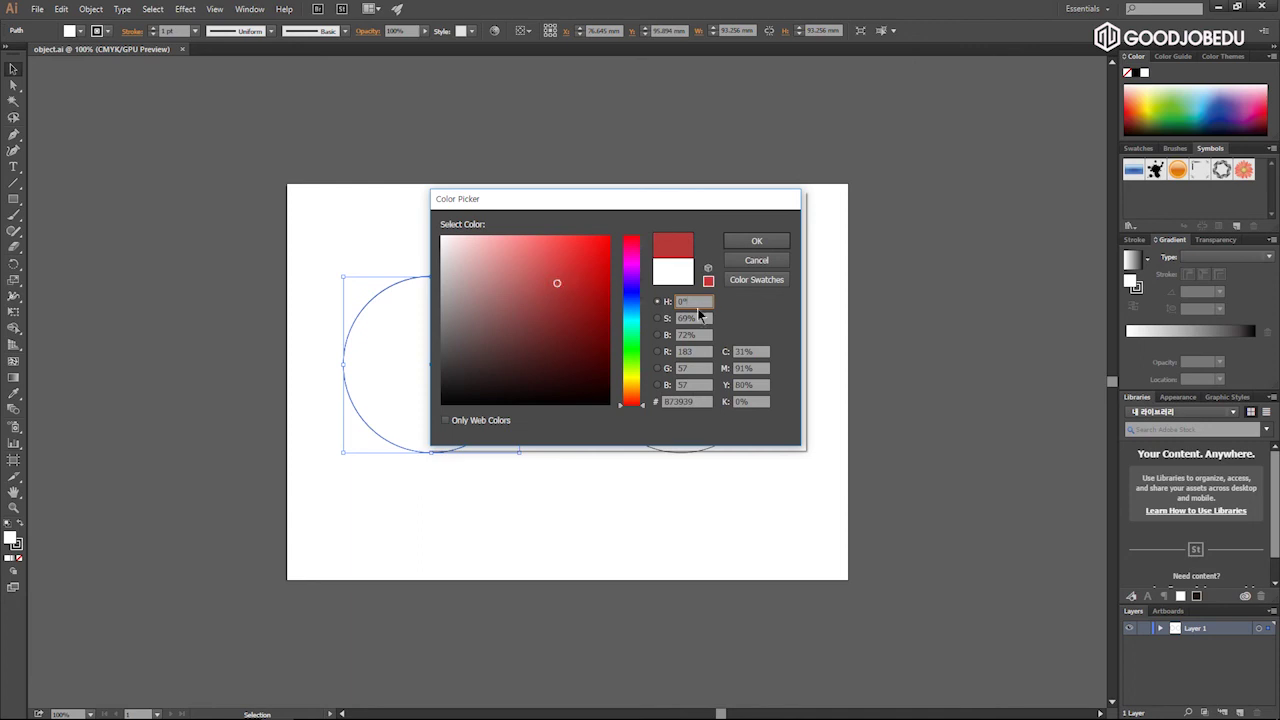
left_click(557, 322)
left_click(550, 290)
left_click(703, 335)
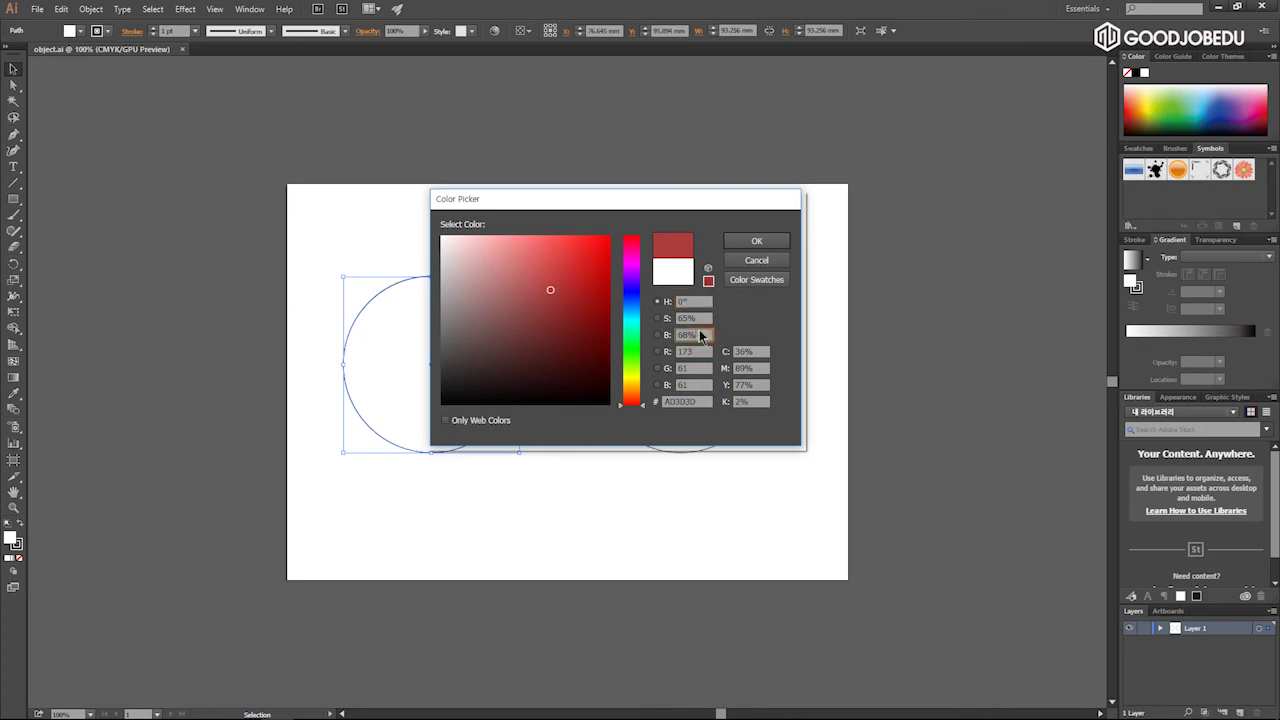
left_click(702, 318)
left_click(703, 335)
left_click(692, 385)
left_click(695, 383)
left_click(690, 352)
left_click(752, 351)
left_click(755, 400)
- Set the left circle's fill to fully saturated pure red (FF0000)
left_click(590, 270)
mouse_move(590, 272)
left_mouse_down()
mouse_move(586, 251)
mouse_move(624, 218)
left_mouse_up()
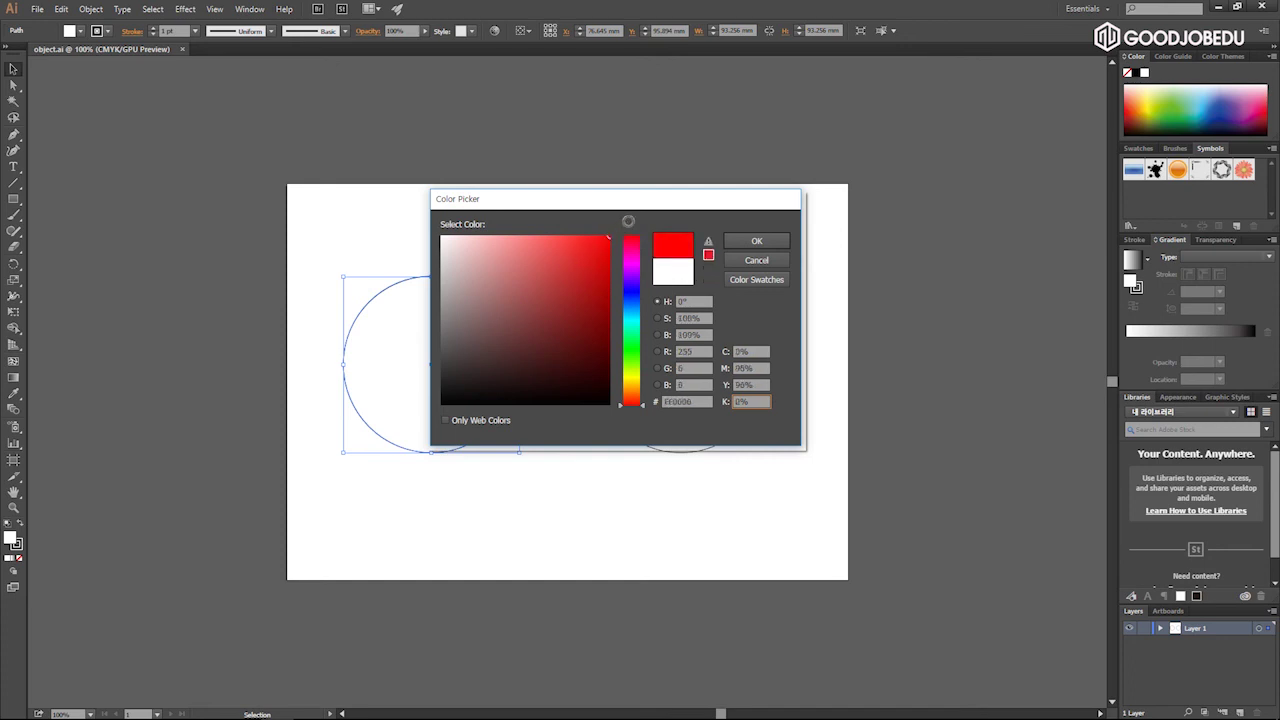
left_click(757, 241)
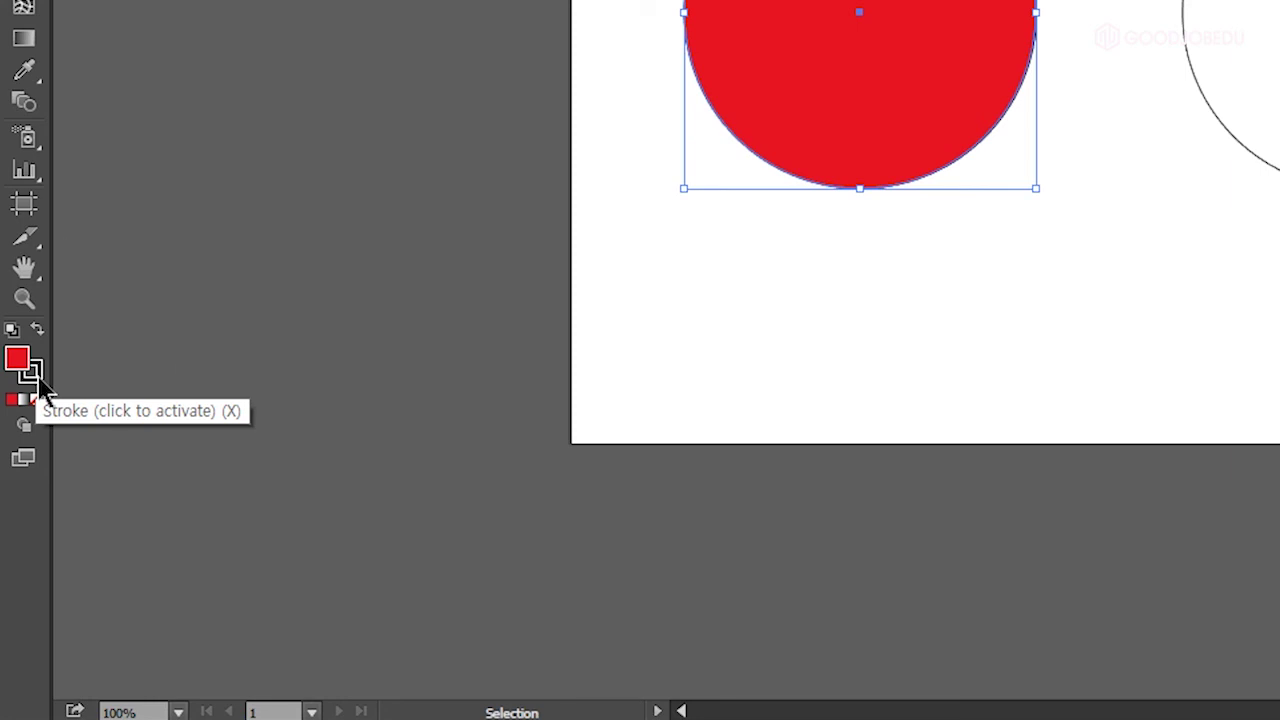
- Set the left circle's stroke colour to bright yellow (FFF800)
left_click(38, 378)
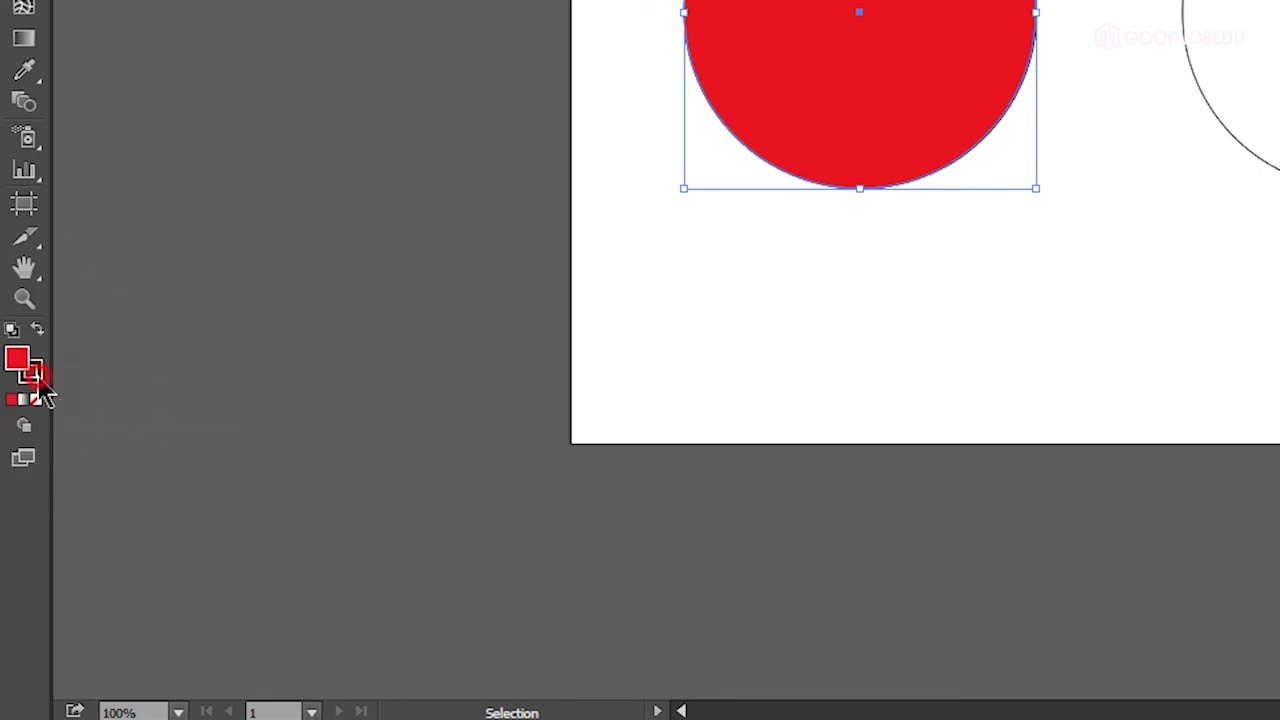
double_click(38, 378)
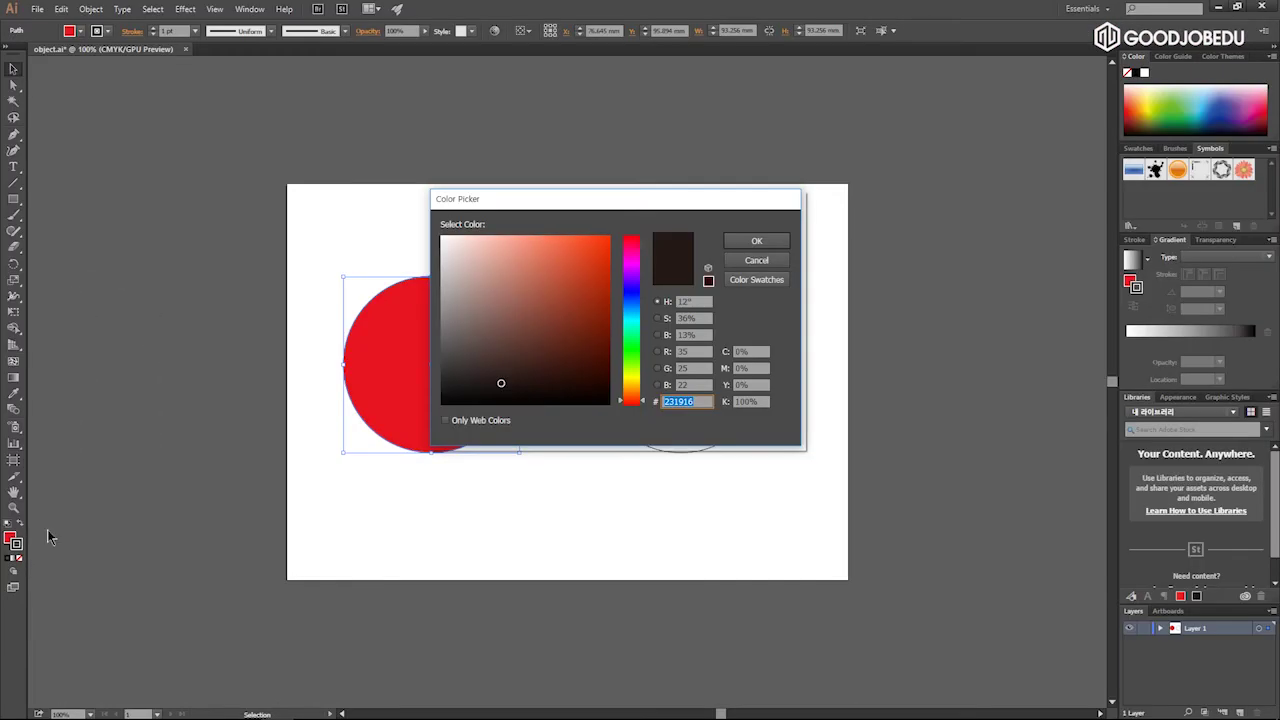
left_click(529, 207)
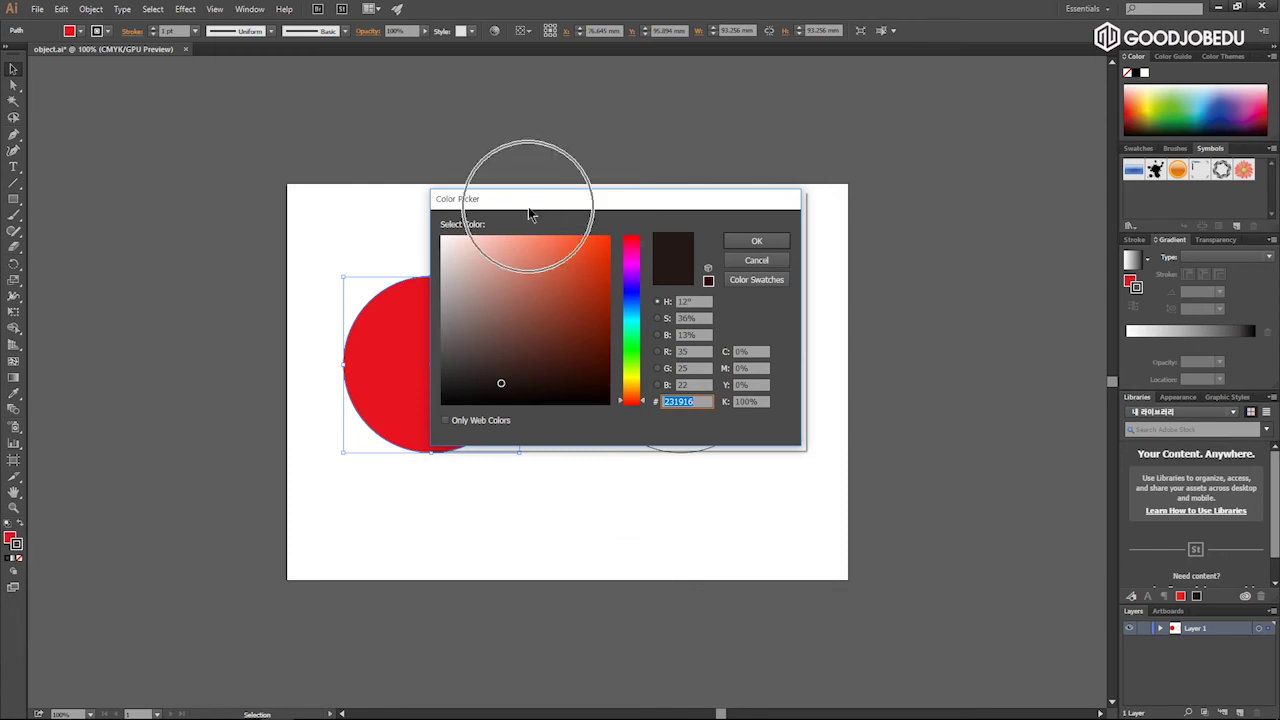
left_click(530, 212)
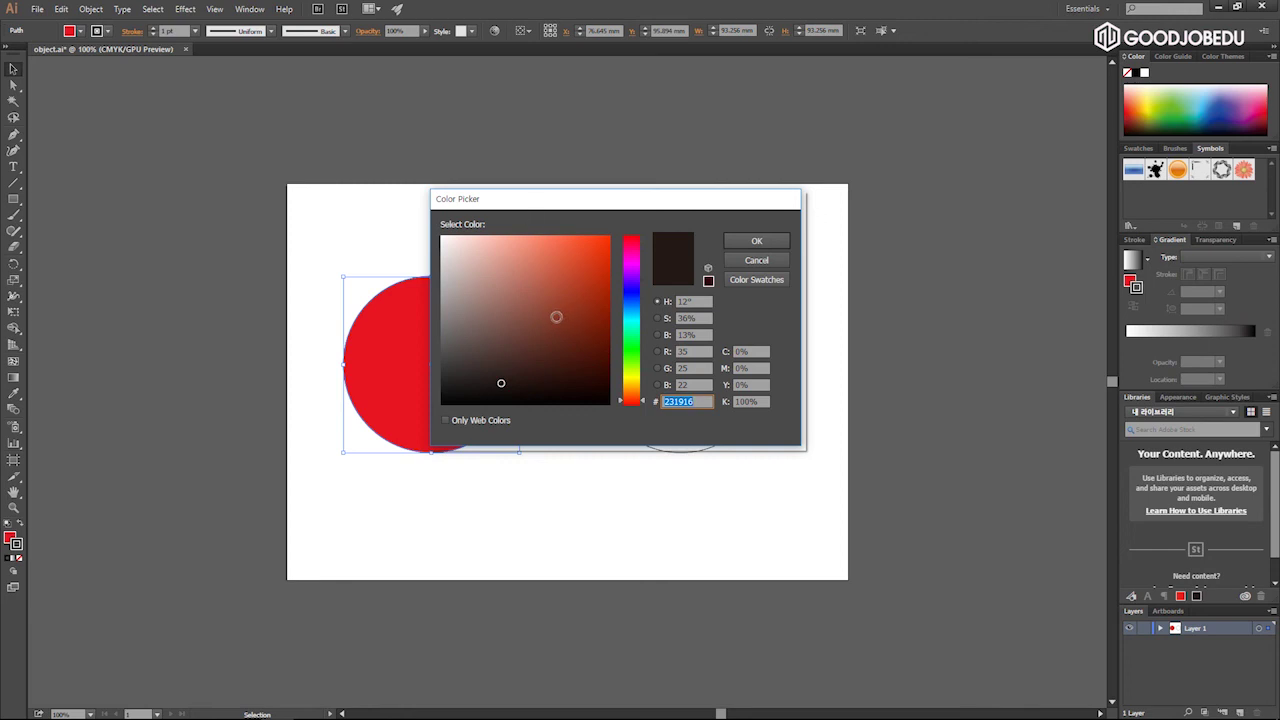
left_click_drag(631, 389, 631, 378)
left_click(588, 266)
left_click_drag(588, 266, 617, 223)
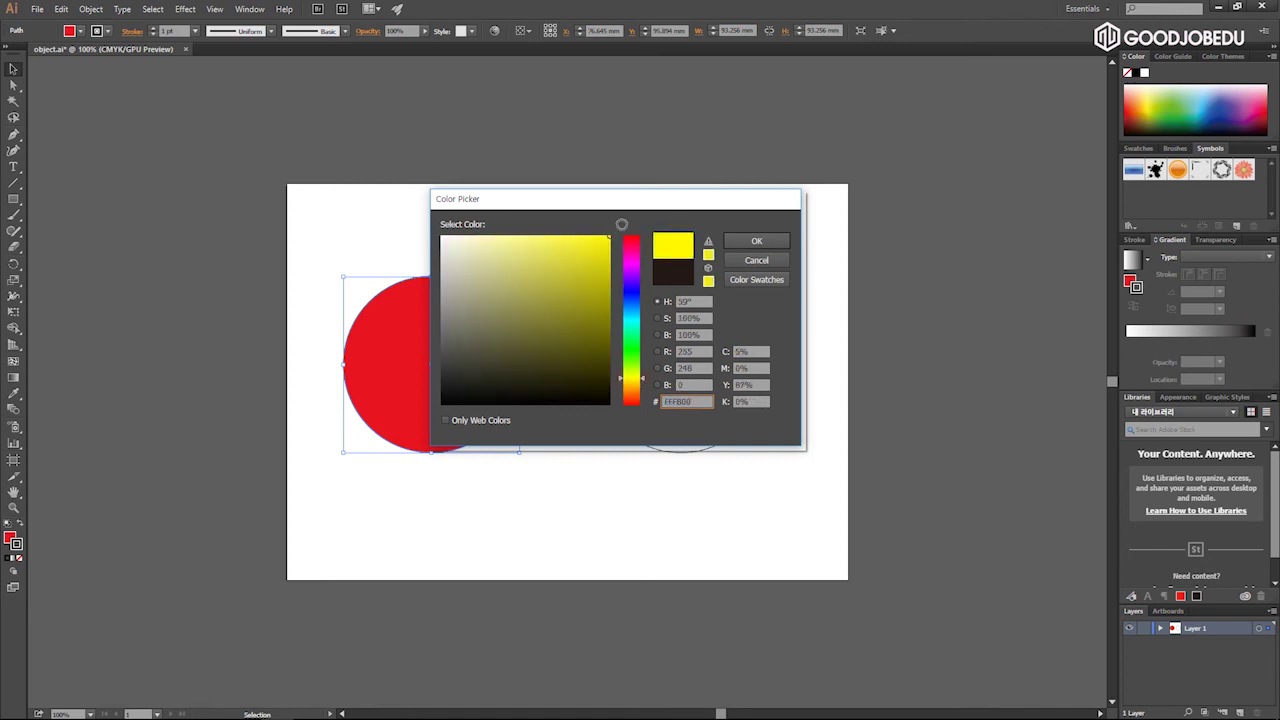
mouse_move(729, 205)
left_mouse_down()
mouse_move(757, 197)
mouse_move(739, 228)
left_mouse_up()
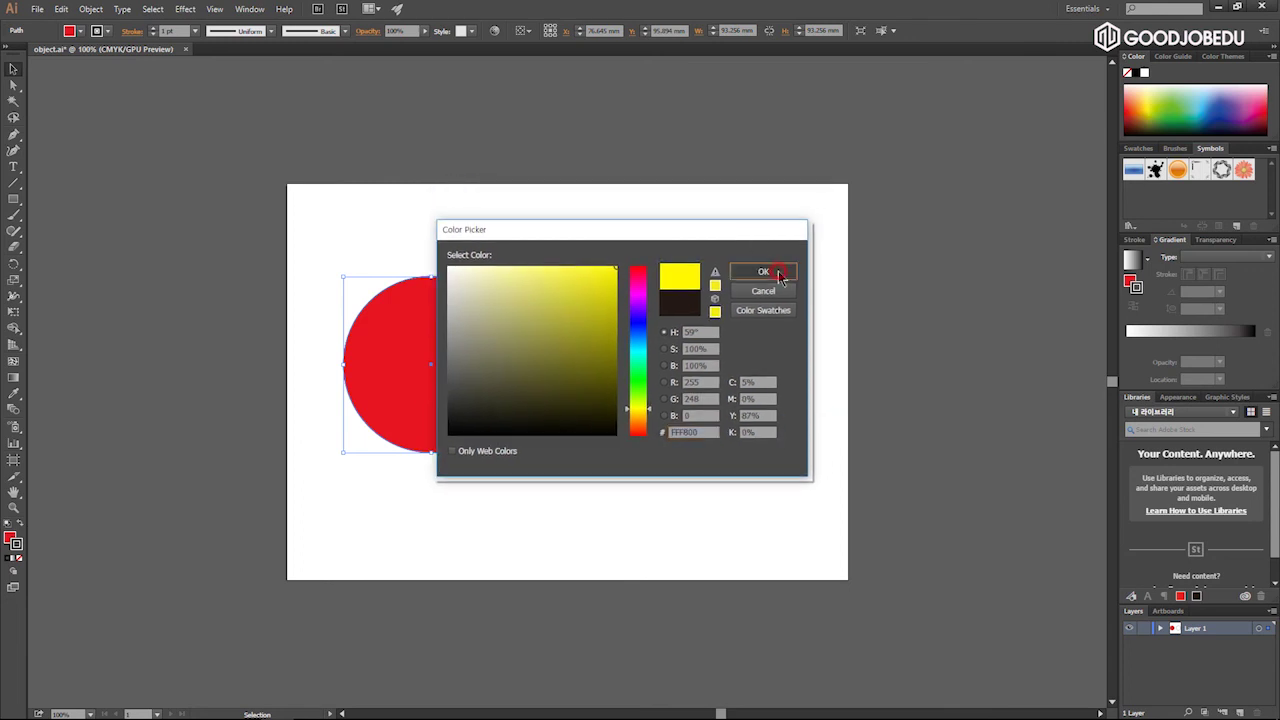
left_click(778, 271)
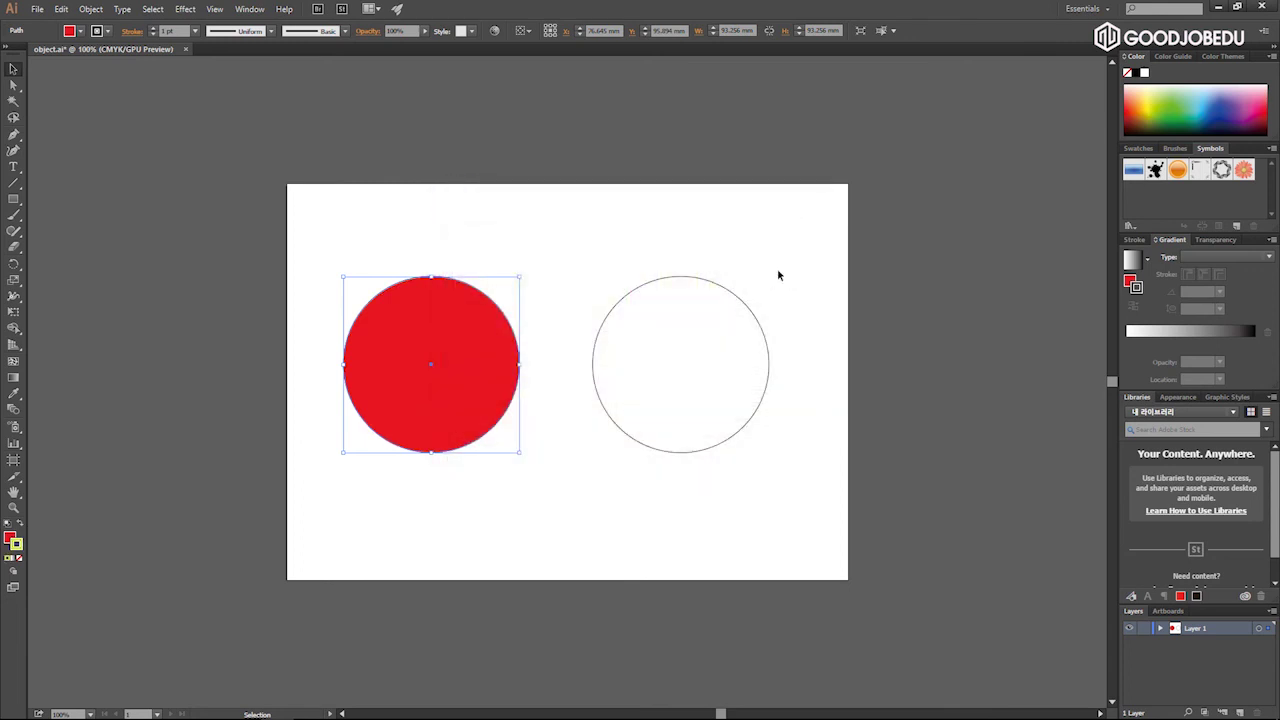
- Inspect the stroke along the left circle's edge and reselect the circle
left_click(531, 353)
left_click(519, 356)
left_click(522, 355)
left_click(520, 355)
left_click(551, 292)
left_click(405, 335)
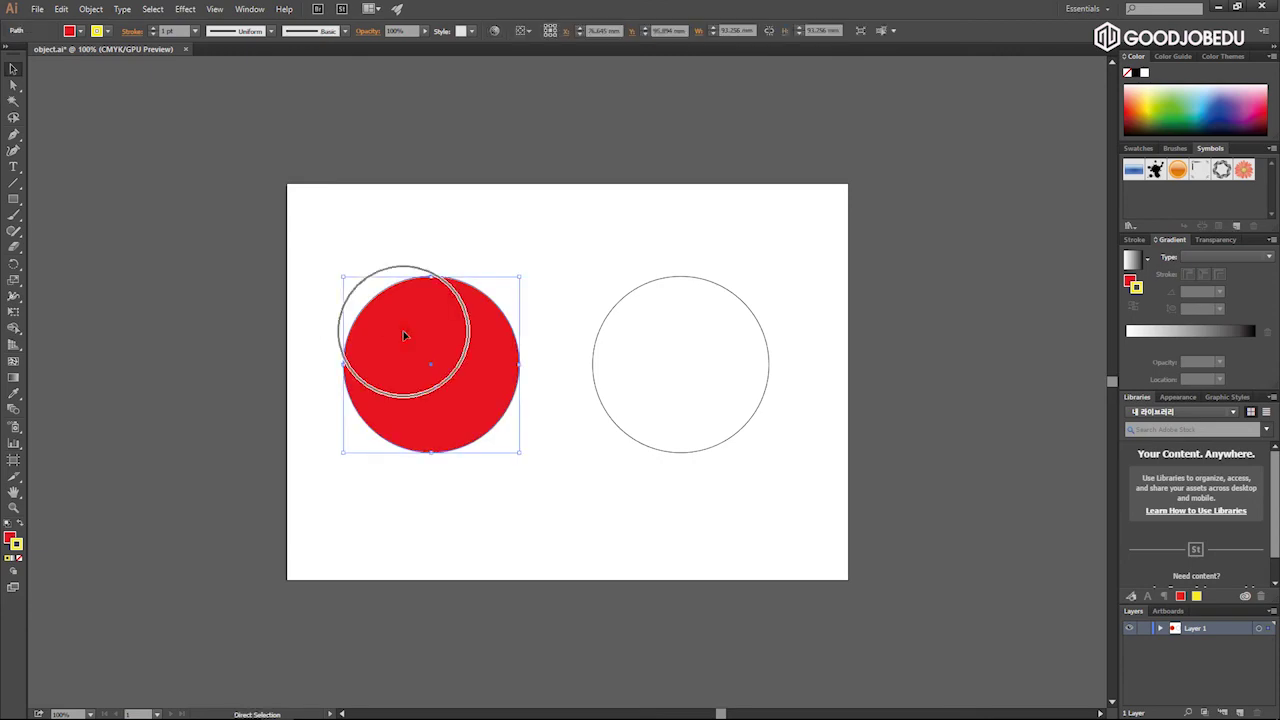
- Set the left circle's stroke weight to 10 pt and deselect it
left_click(173, 35)
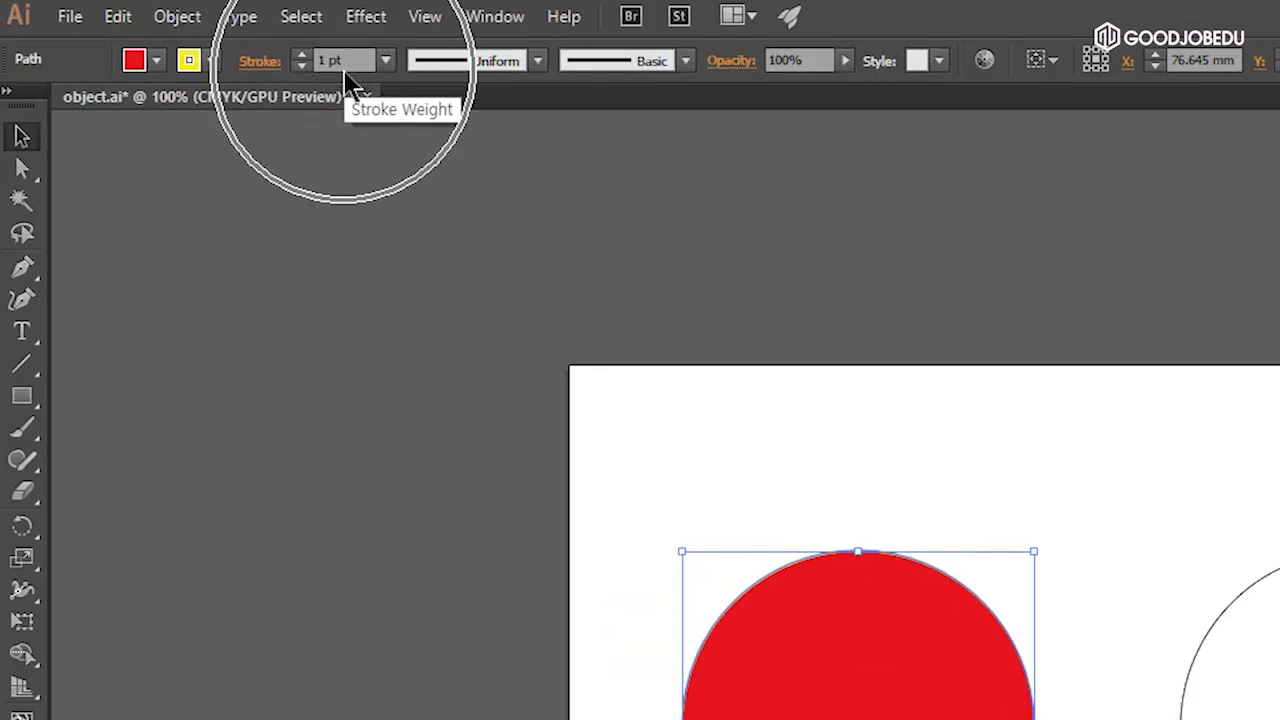
left_click(167, 72)
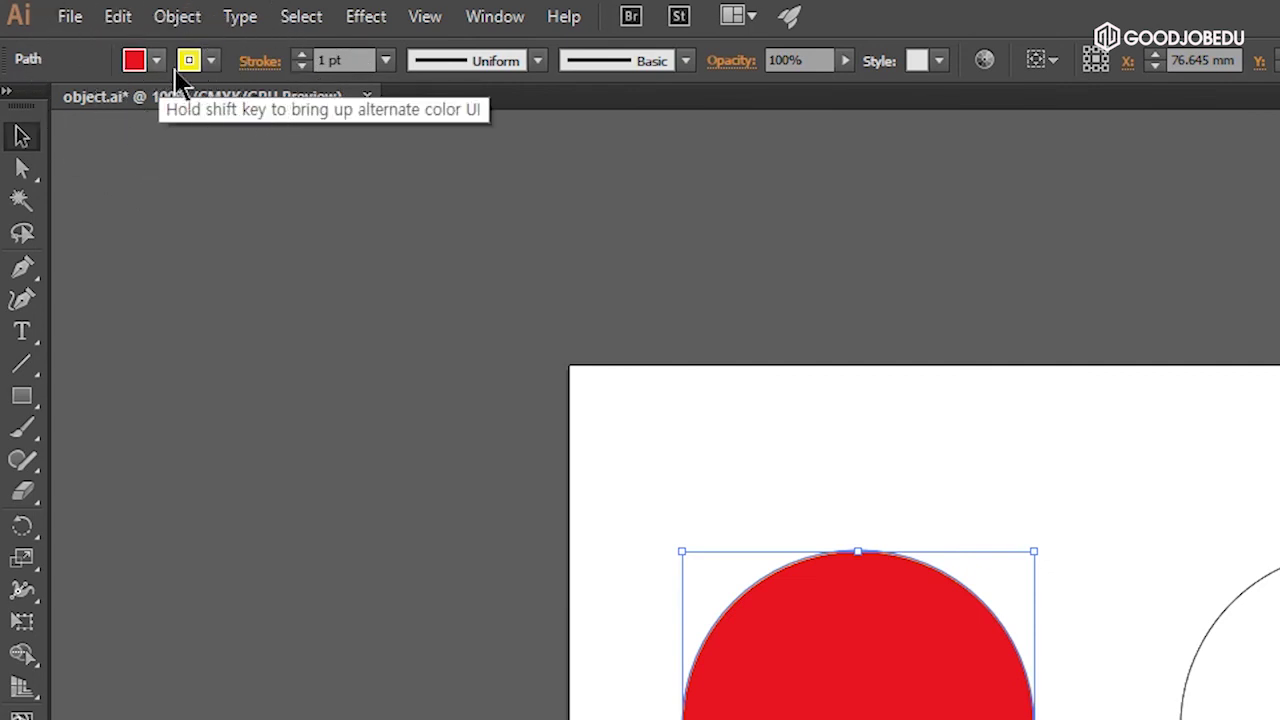
left_click(258, 62)
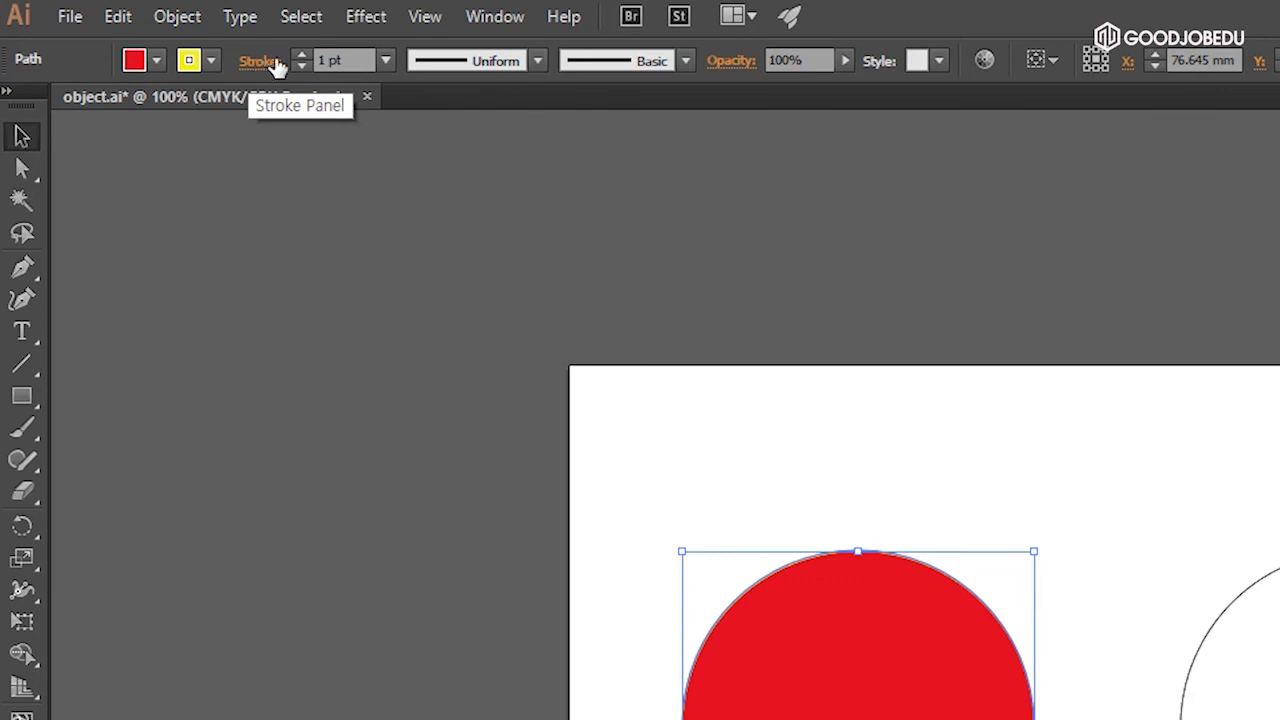
left_click(328, 76)
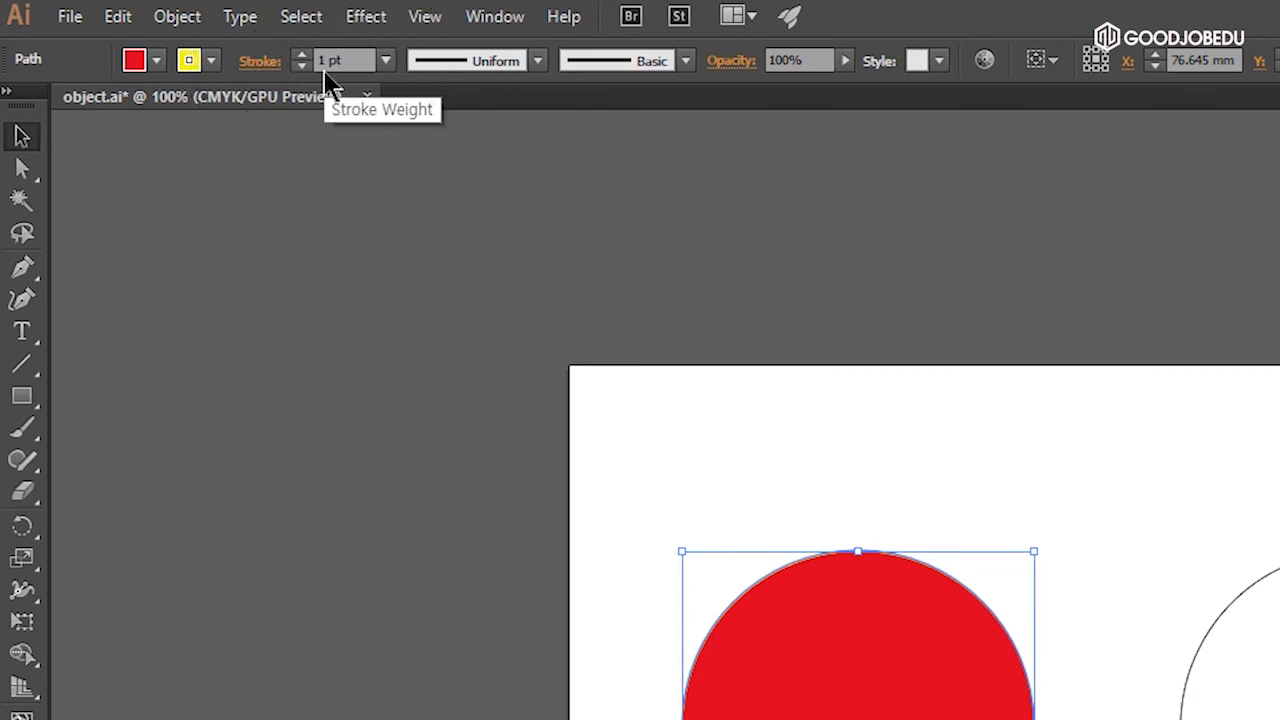
left_click(302, 56)
left_click(302, 56)
left_click(302, 56)
left_click(302, 56)
left_click(302, 56)
left_click(302, 56)
left_click(302, 56)
left_click(302, 56)
left_click(302, 56)
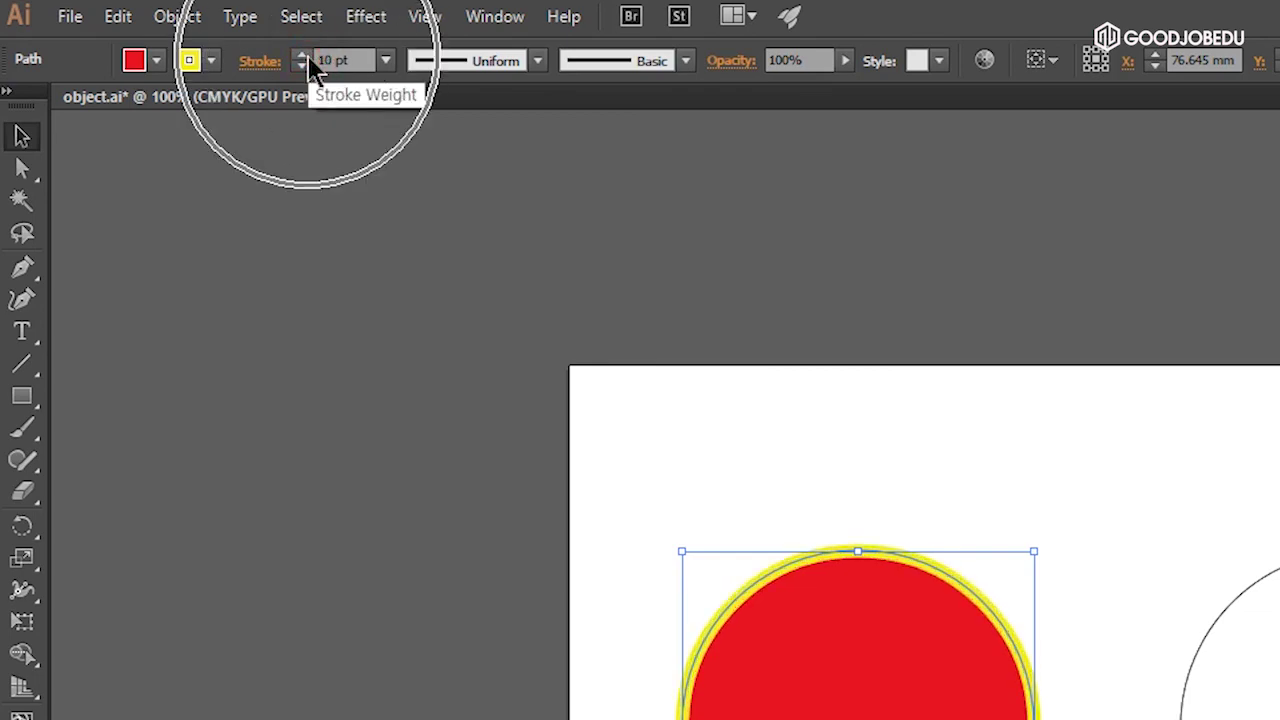
left_click(805, 468)
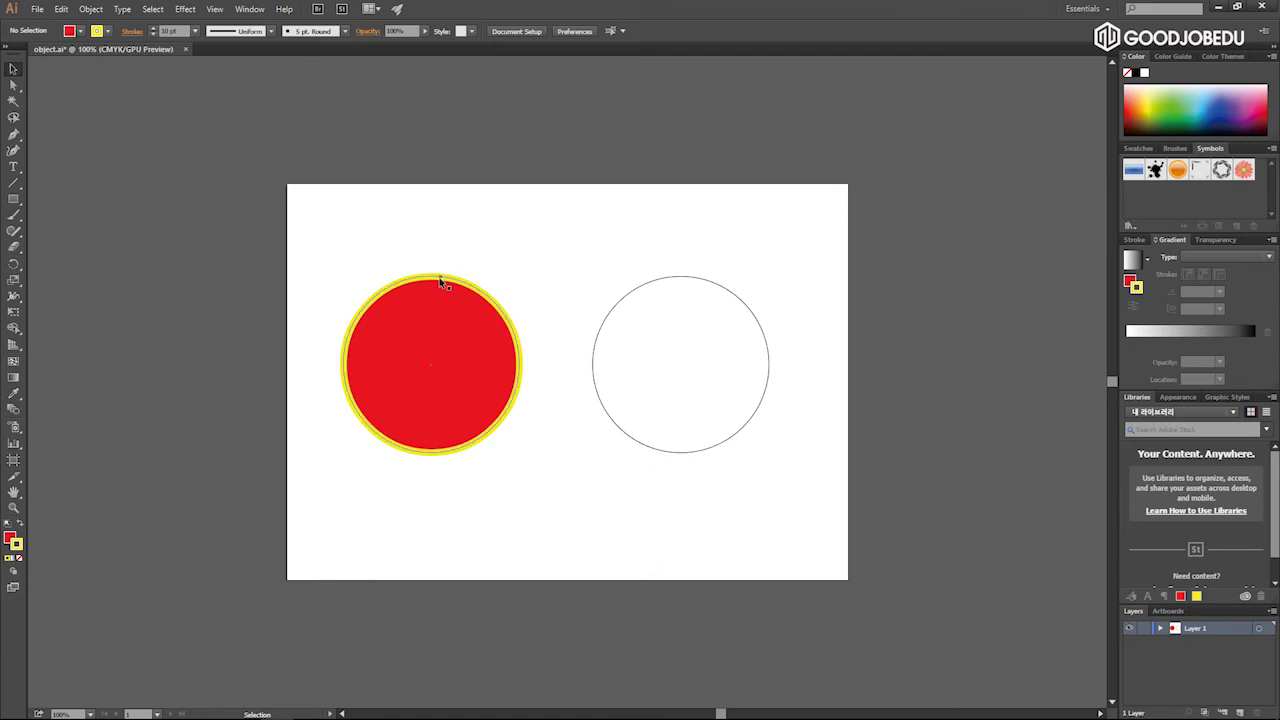
left_click(440, 262)
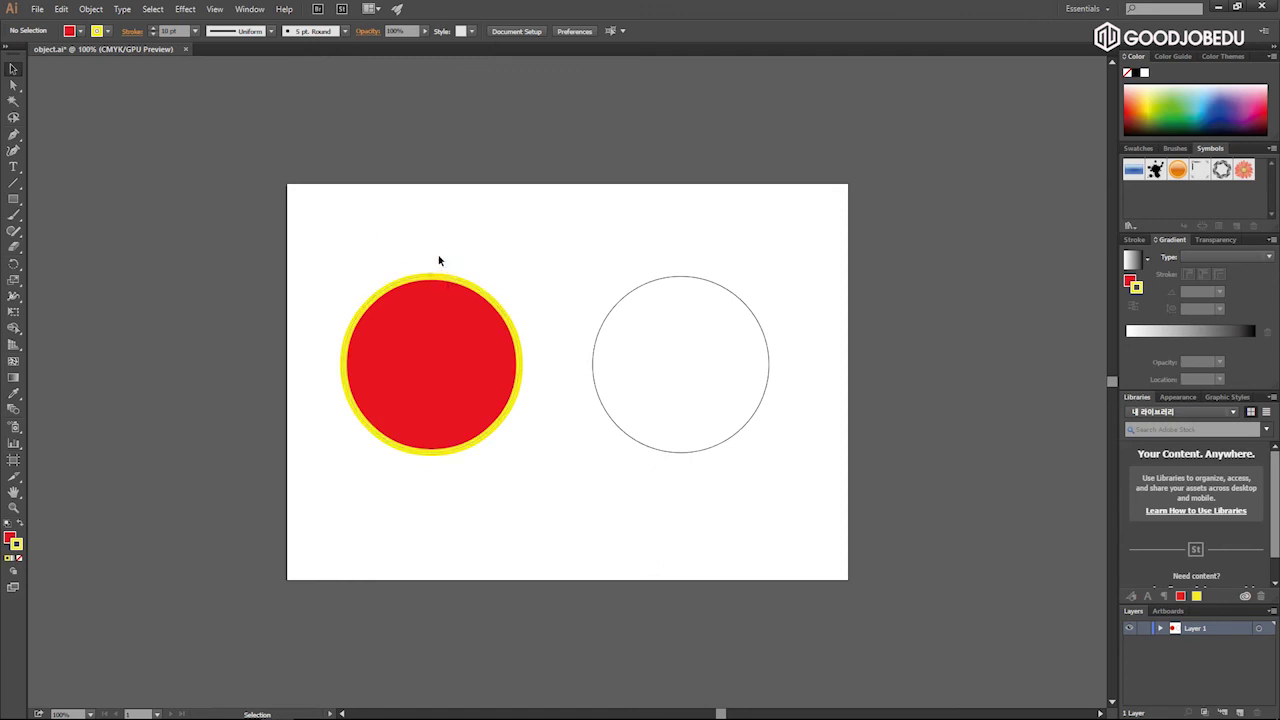
- Select the left circle with a selection marquee, switch the selection between the two circles, and clear it
left_click_drag(590, 300, 277, 155)
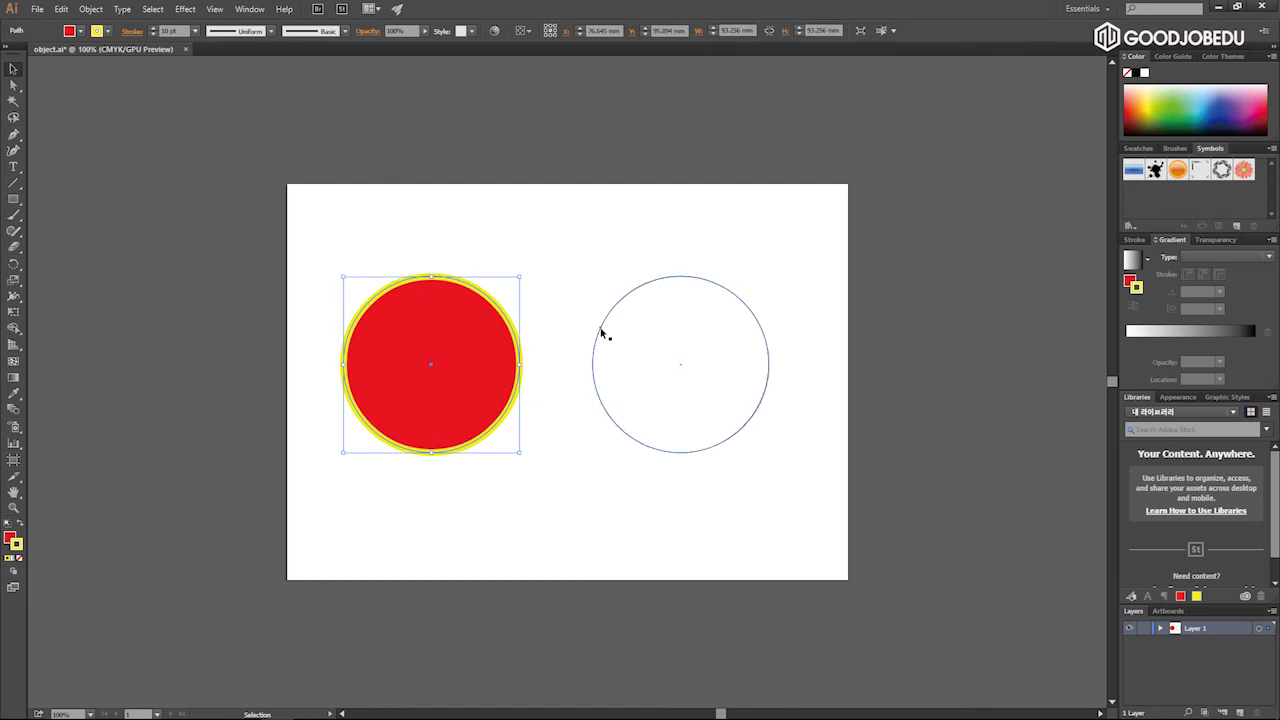
left_click(675, 320)
left_click(483, 373)
left_click(631, 357)
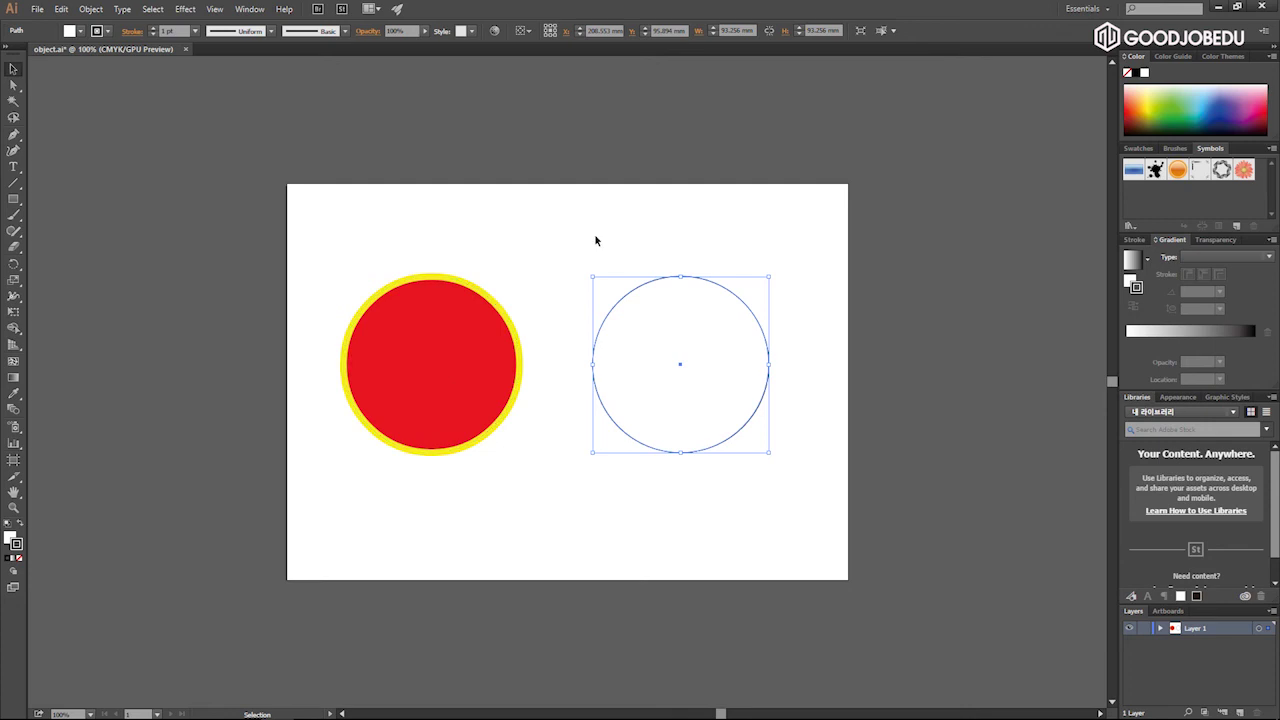
left_click(734, 232)
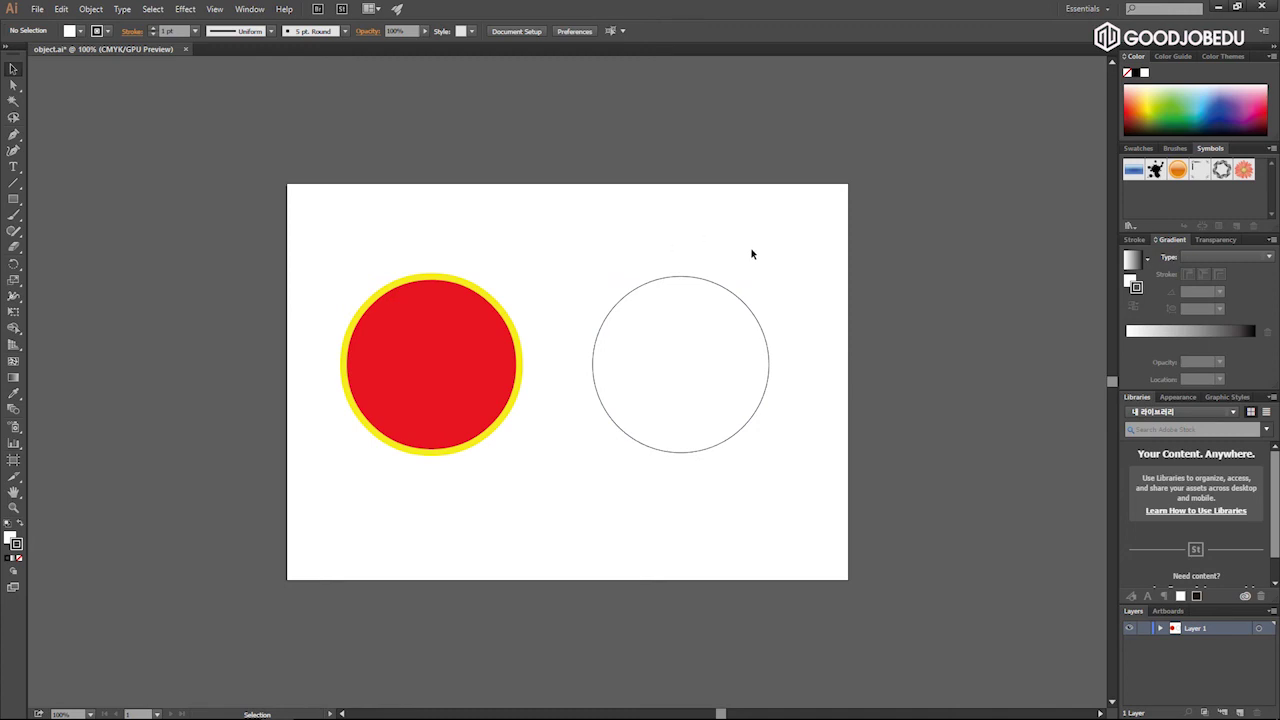
- Set the right circle's fill to a fully saturated bright blue with a hue of 233°
left_click(694, 374)
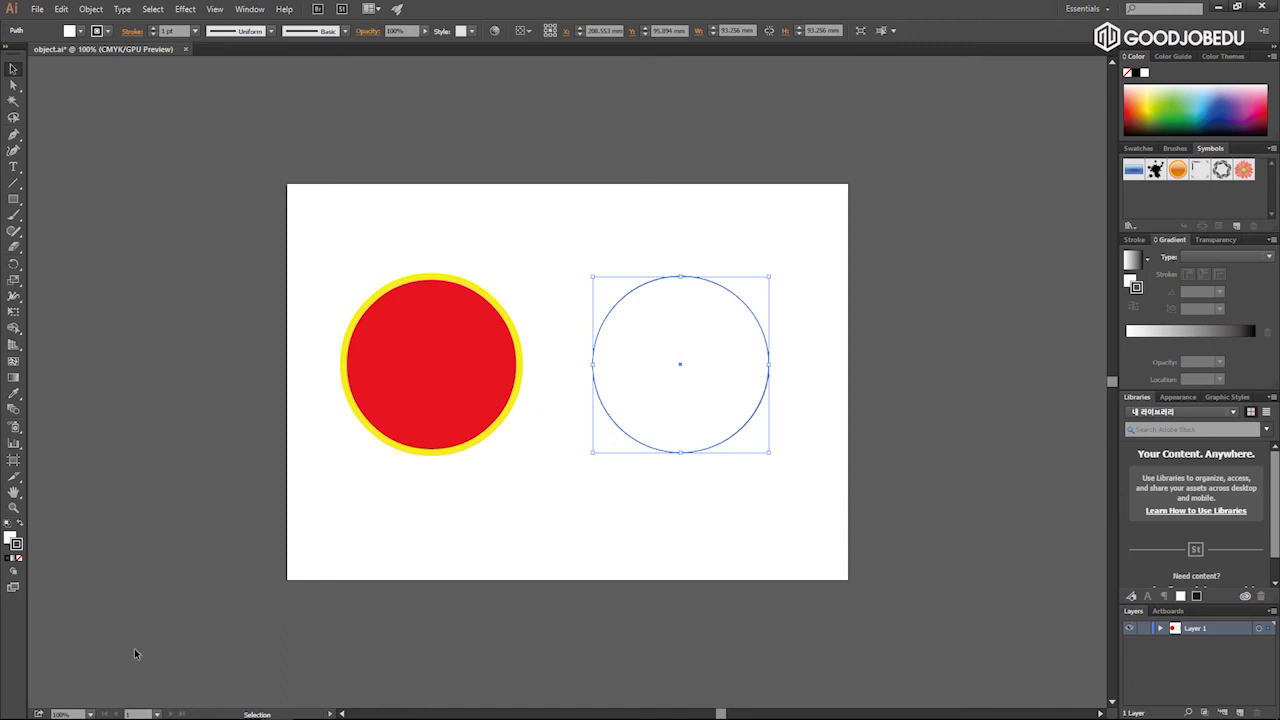
left_click(10, 541)
double_click(10, 541)
left_click(575, 308)
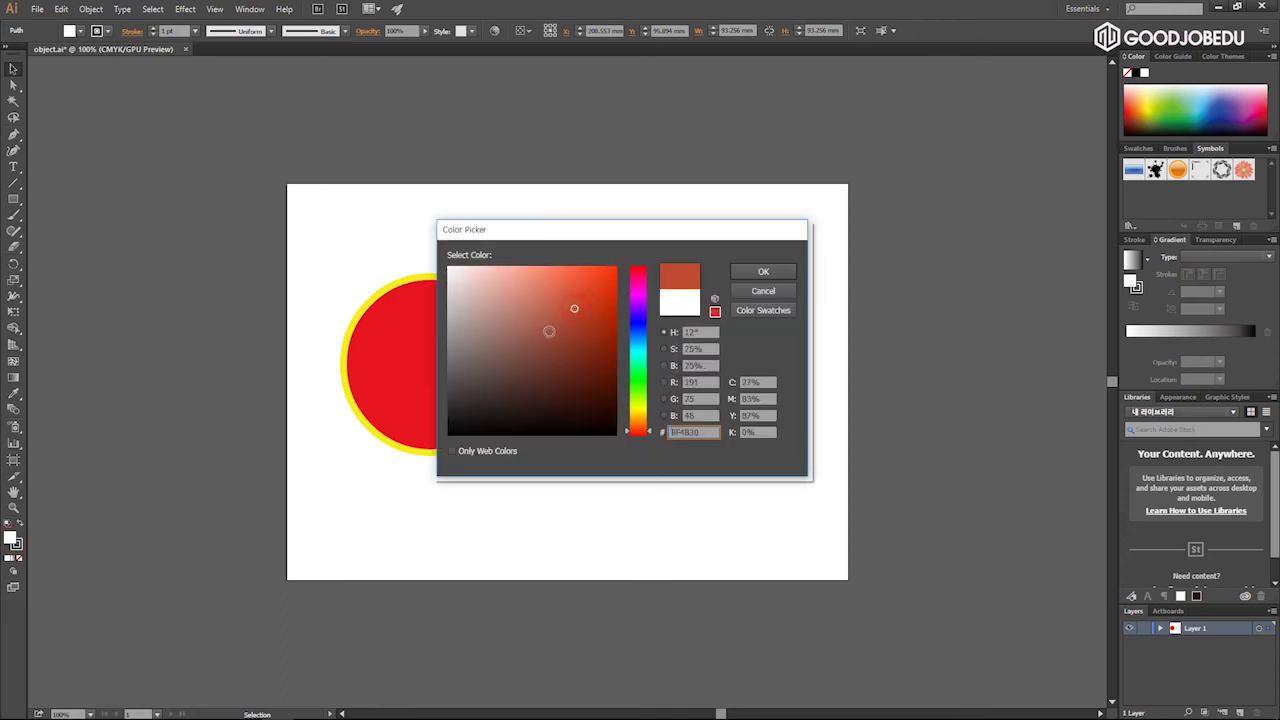
left_click(598, 299)
left_click(632, 327)
left_click(614, 268)
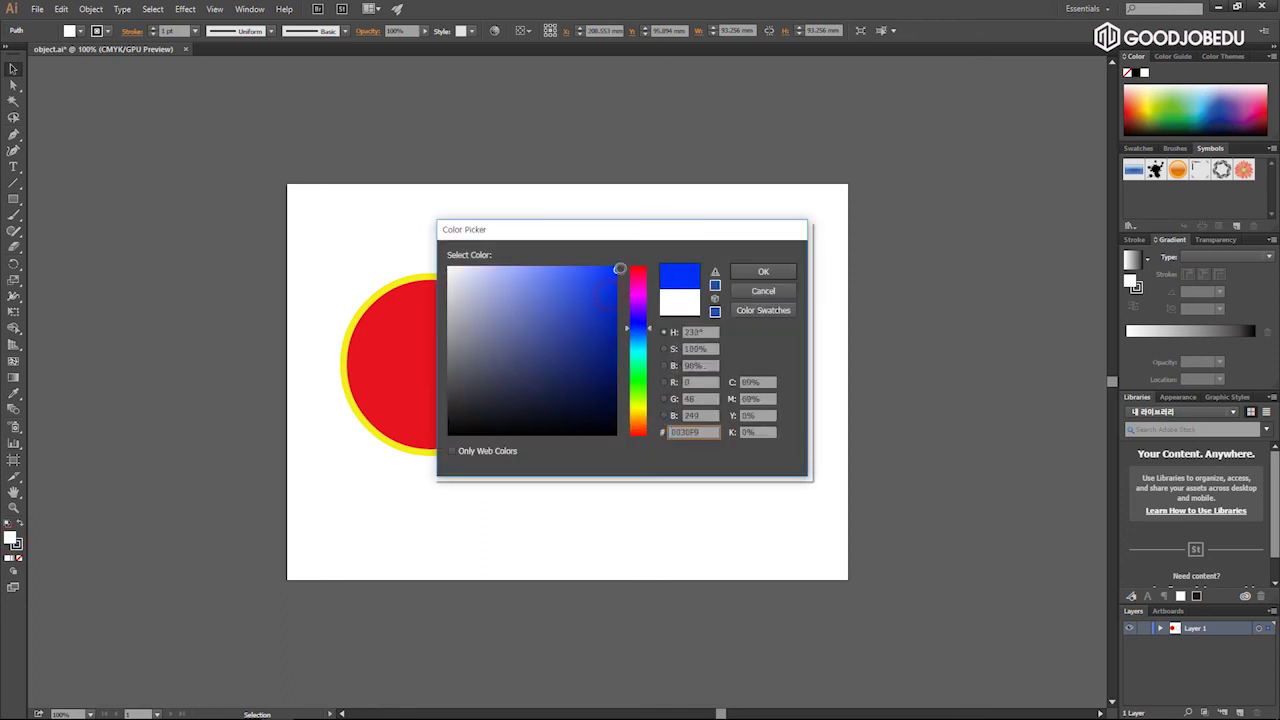
left_click(752, 272)
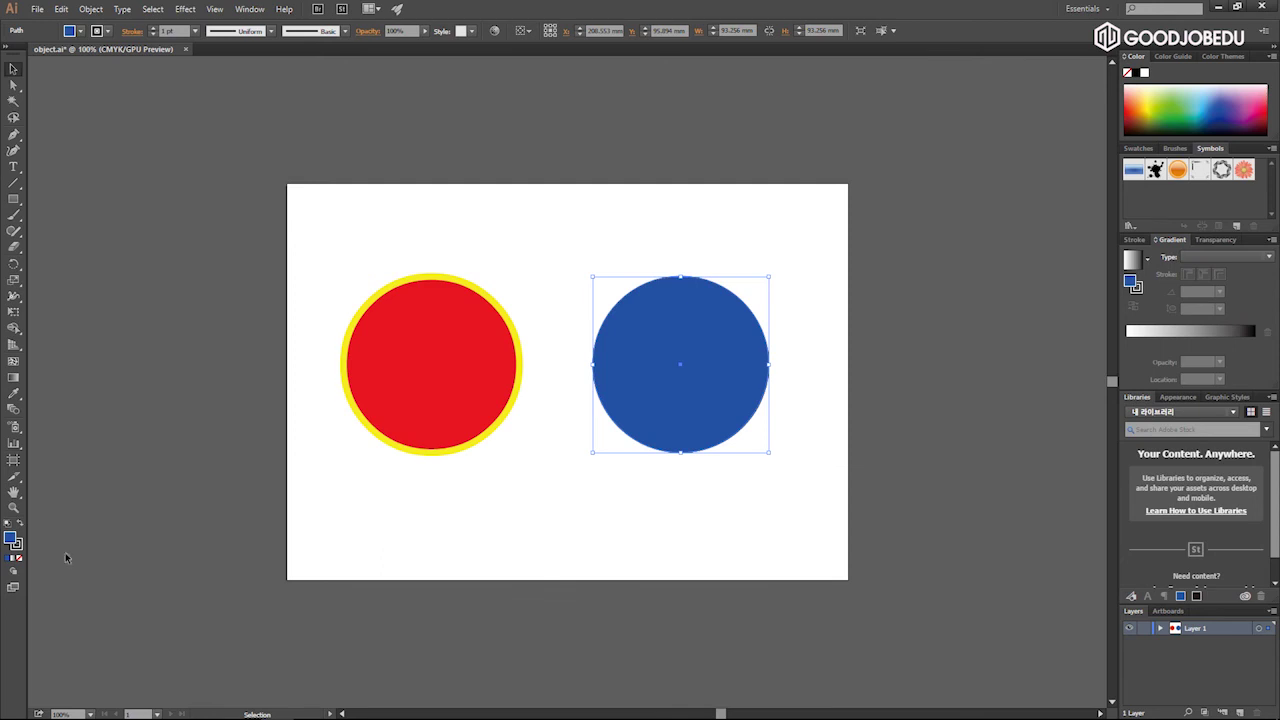
- Give the right circle a dark red stroke with a weight of 7 pt and deselect it
left_click(16, 547)
double_click(22, 548)
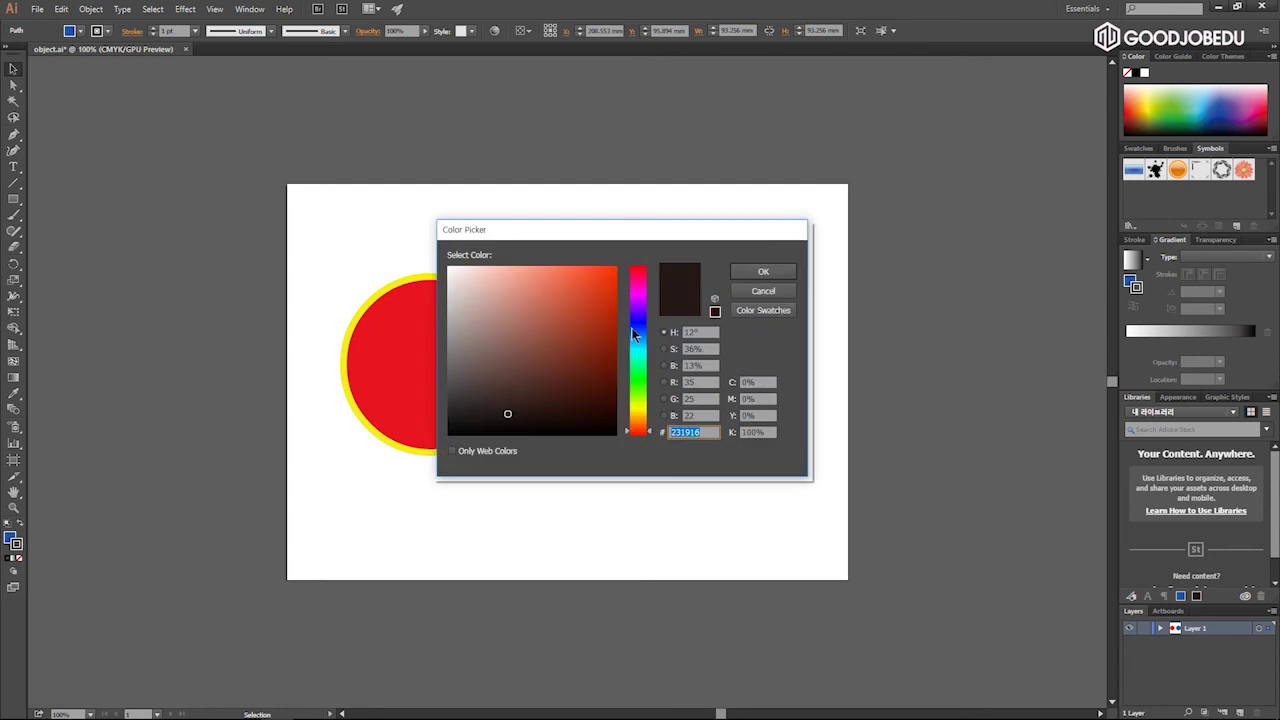
left_click(760, 273)
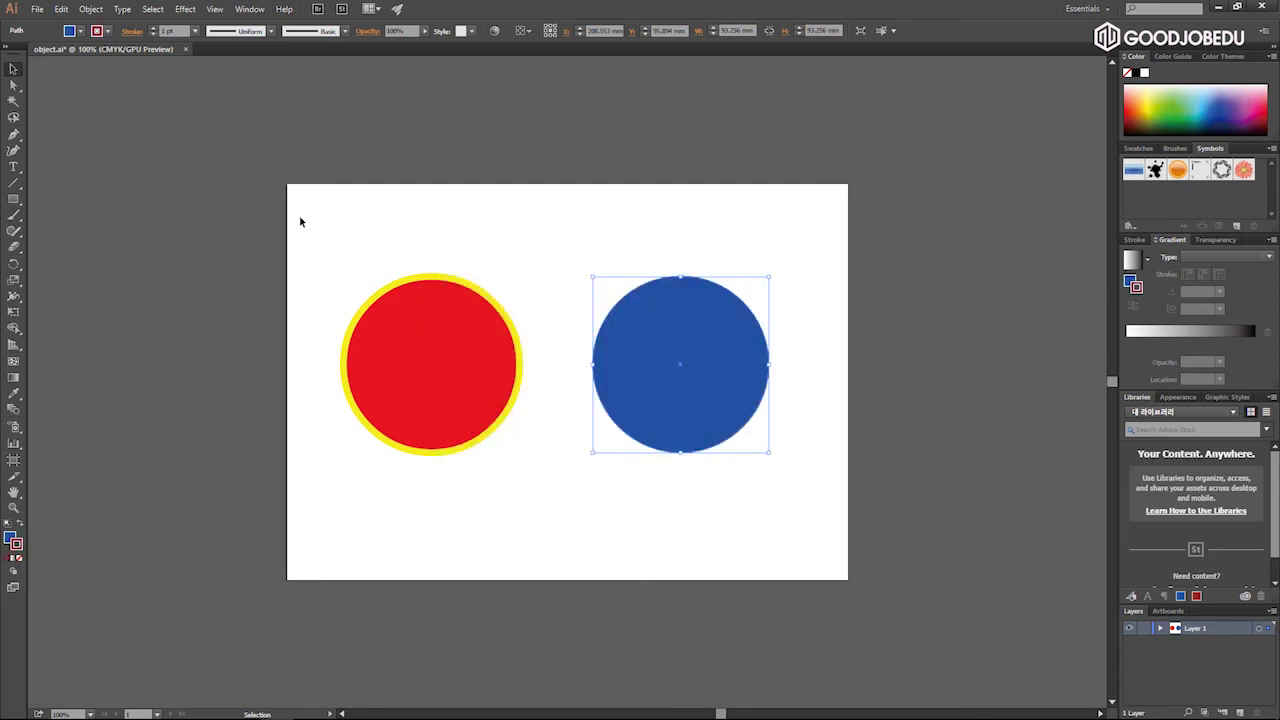
left_click(154, 29)
left_click(154, 29)
left_click(154, 29)
left_click(154, 29)
left_click(517, 240)
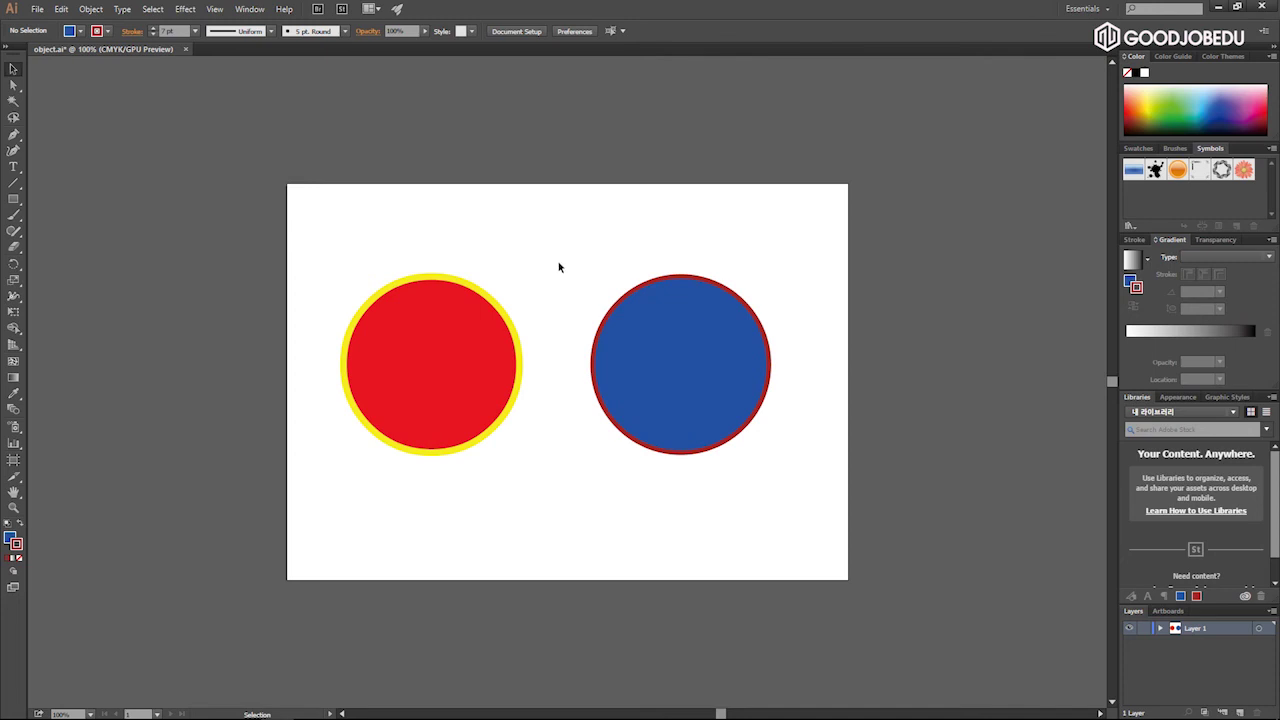
- Move the left circle freely around the artboard and undo its recent moves one at a time
left_click_drag(438, 325, 453, 332)
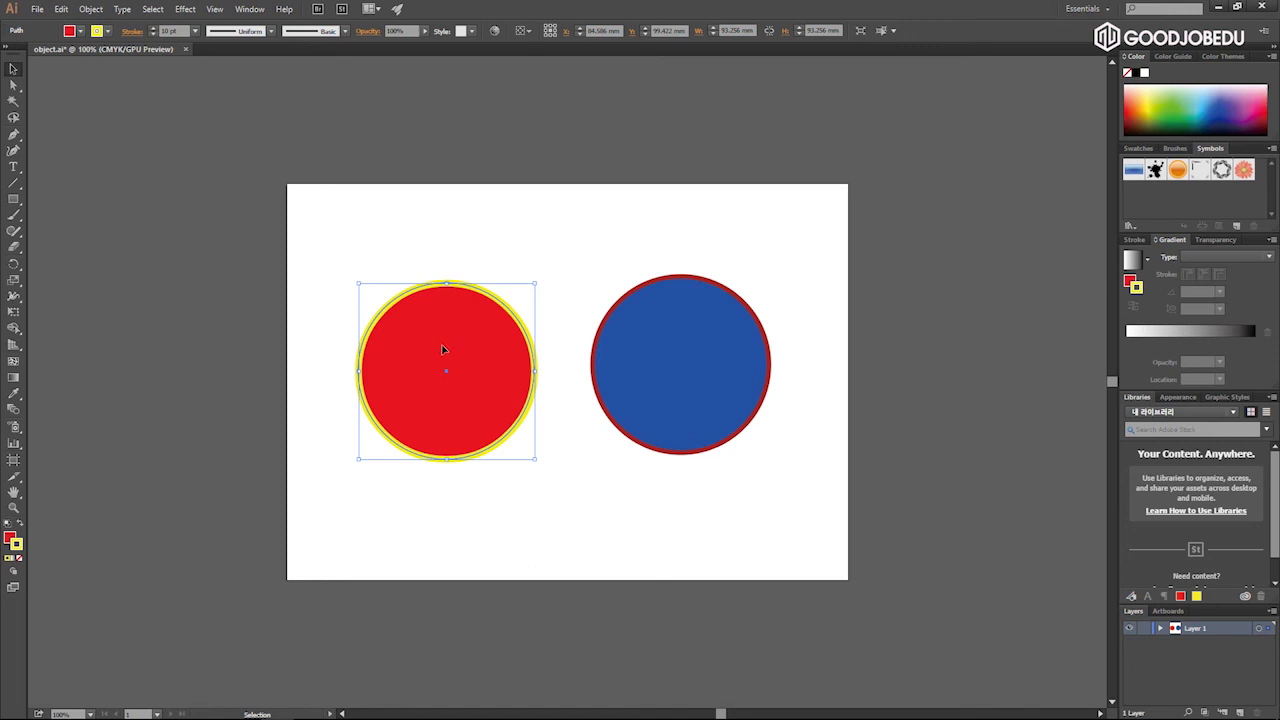
left_click(61, 9)
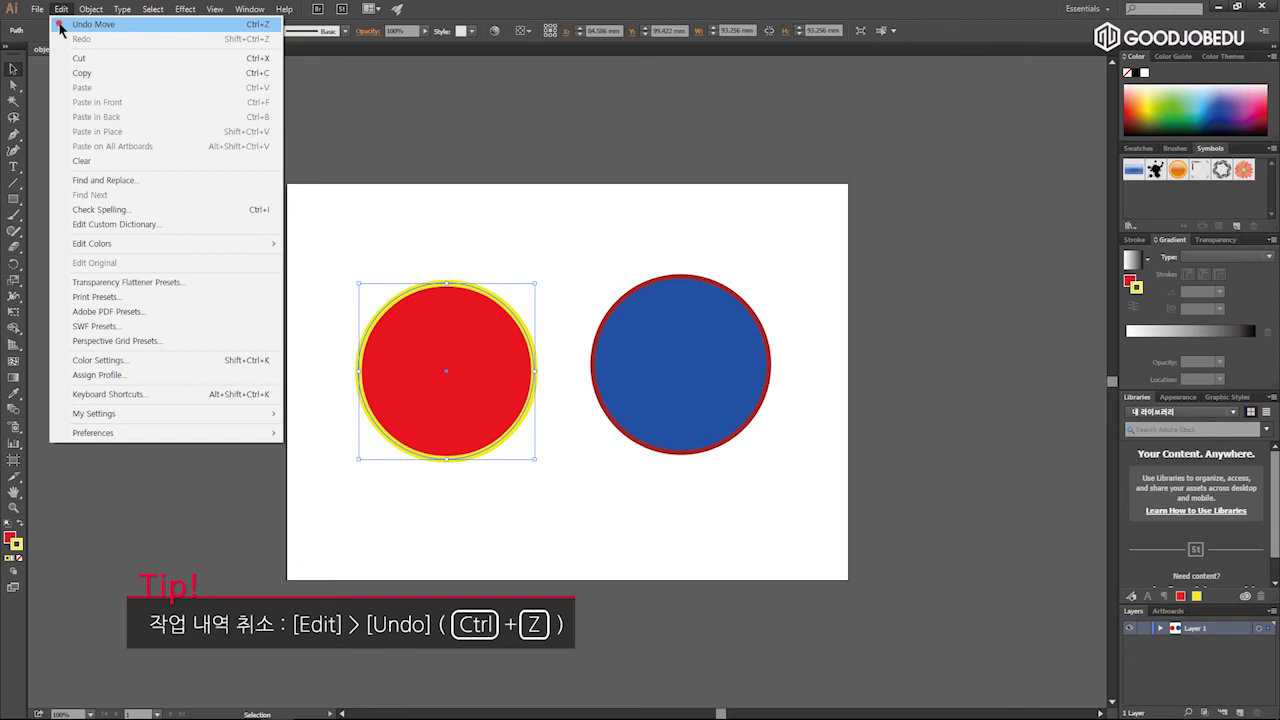
left_click(60, 25)
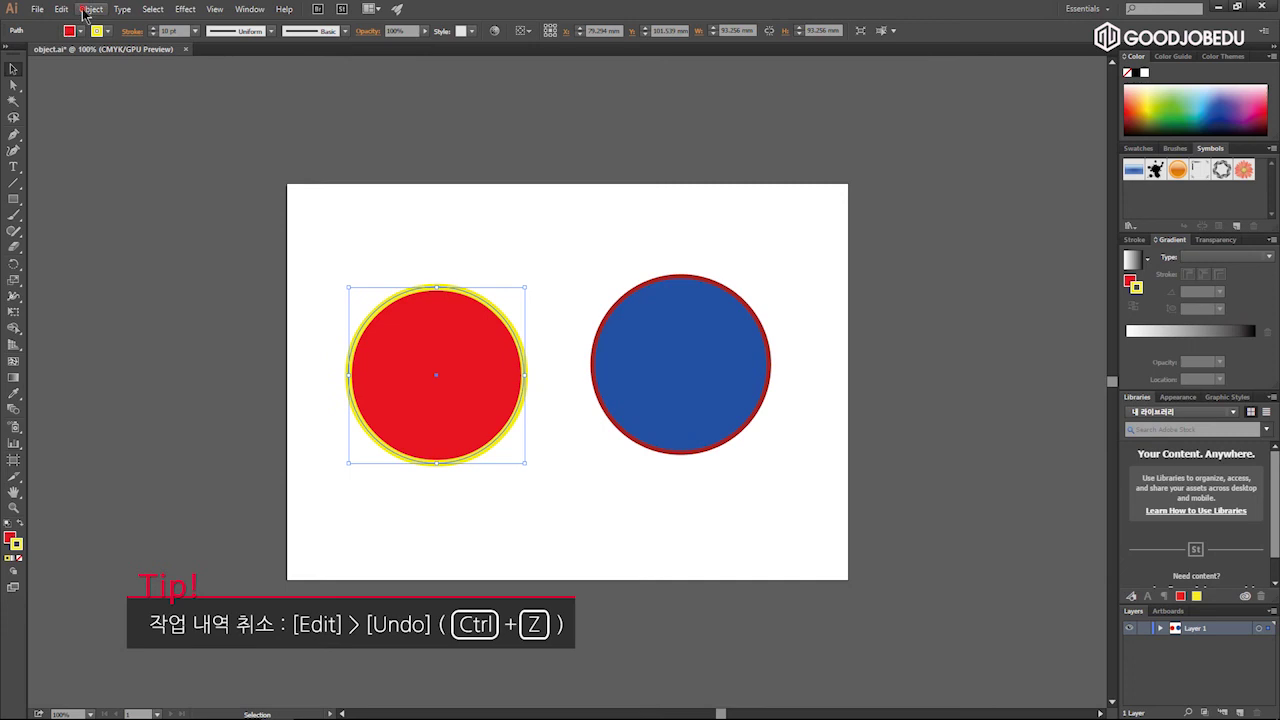
left_click(84, 10)
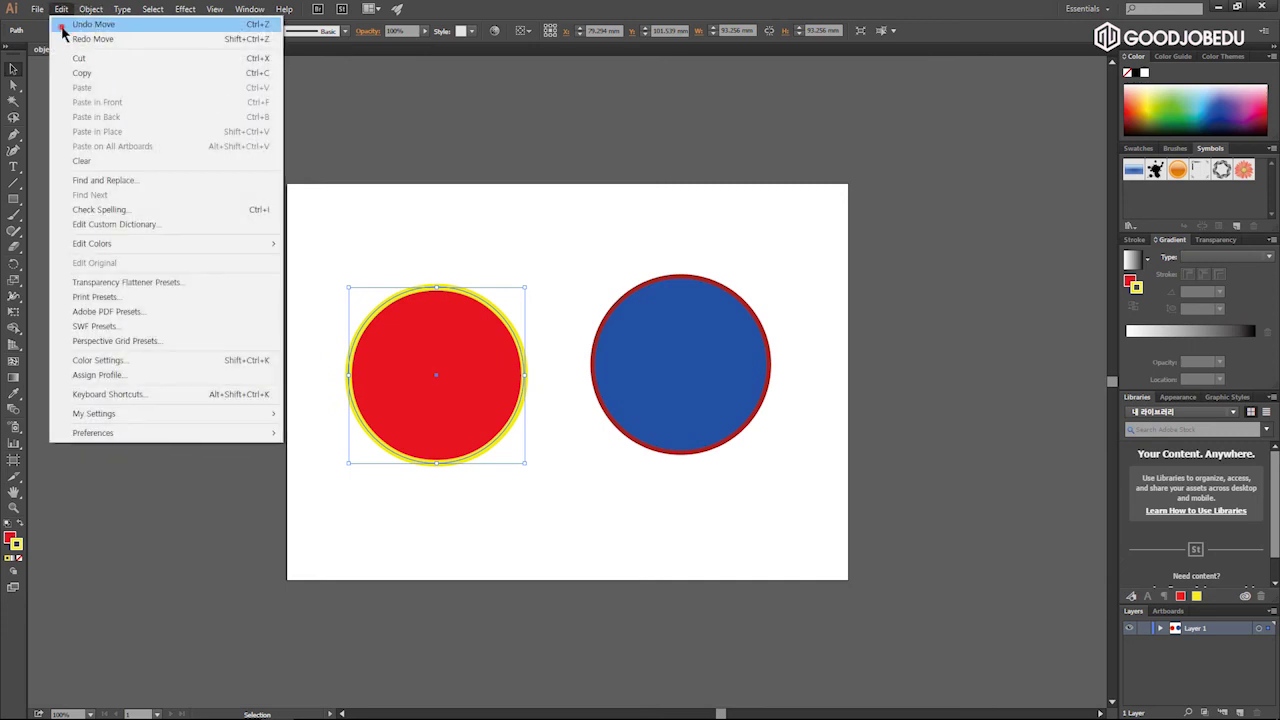
left_click(61, 26)
left_click(61, 9)
left_click(60, 25)
left_click(61, 9)
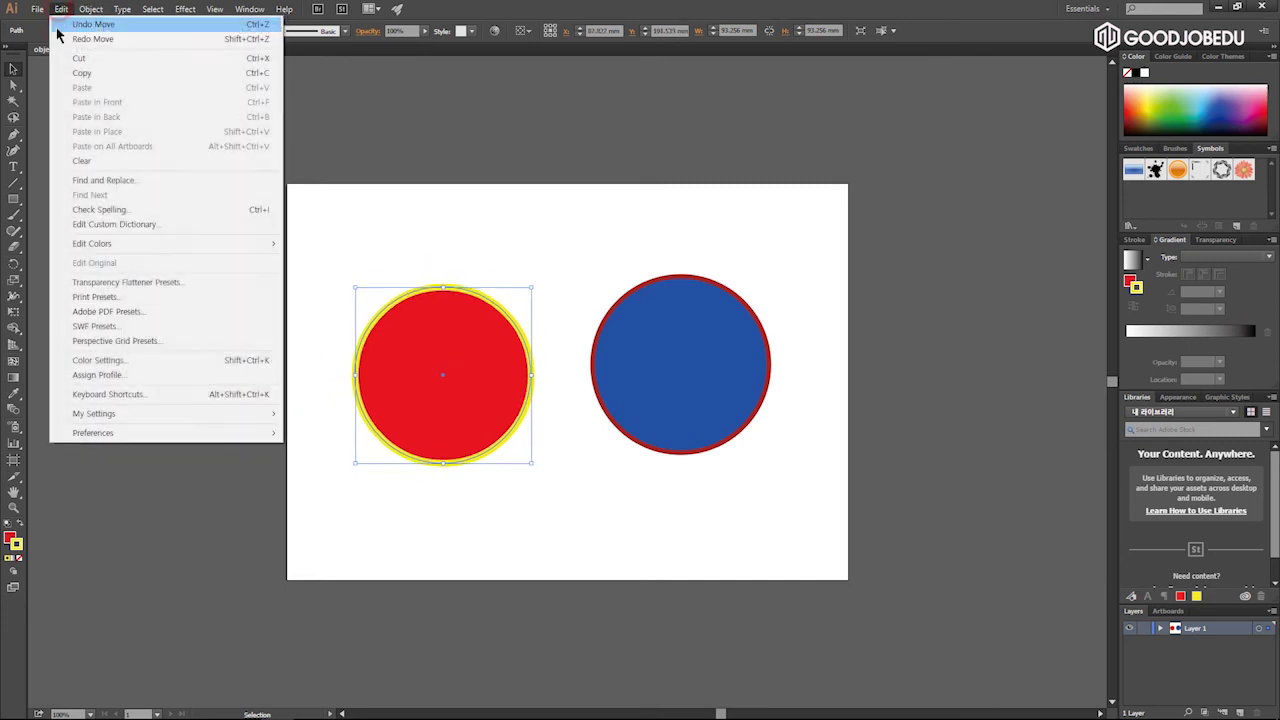
left_click(58, 28)
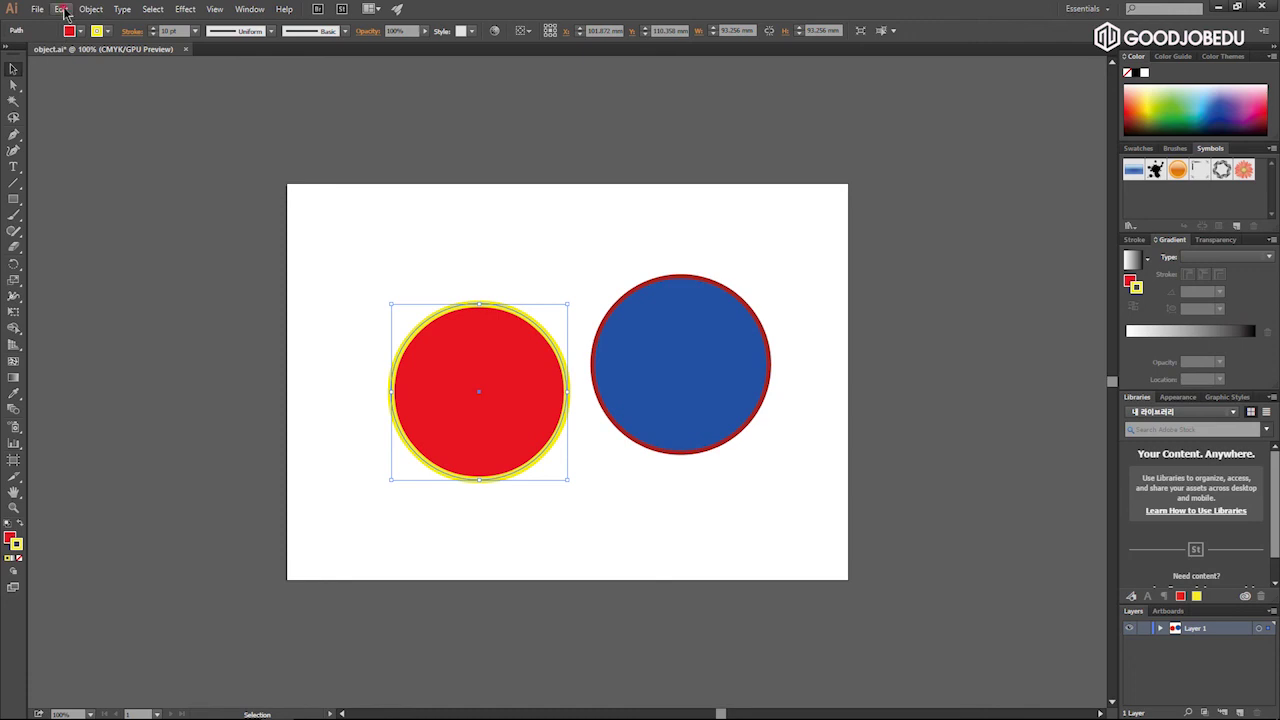
- Look up the keyboard shortcut listed for the Undo Move command and clear the selection
left_click(62, 10)
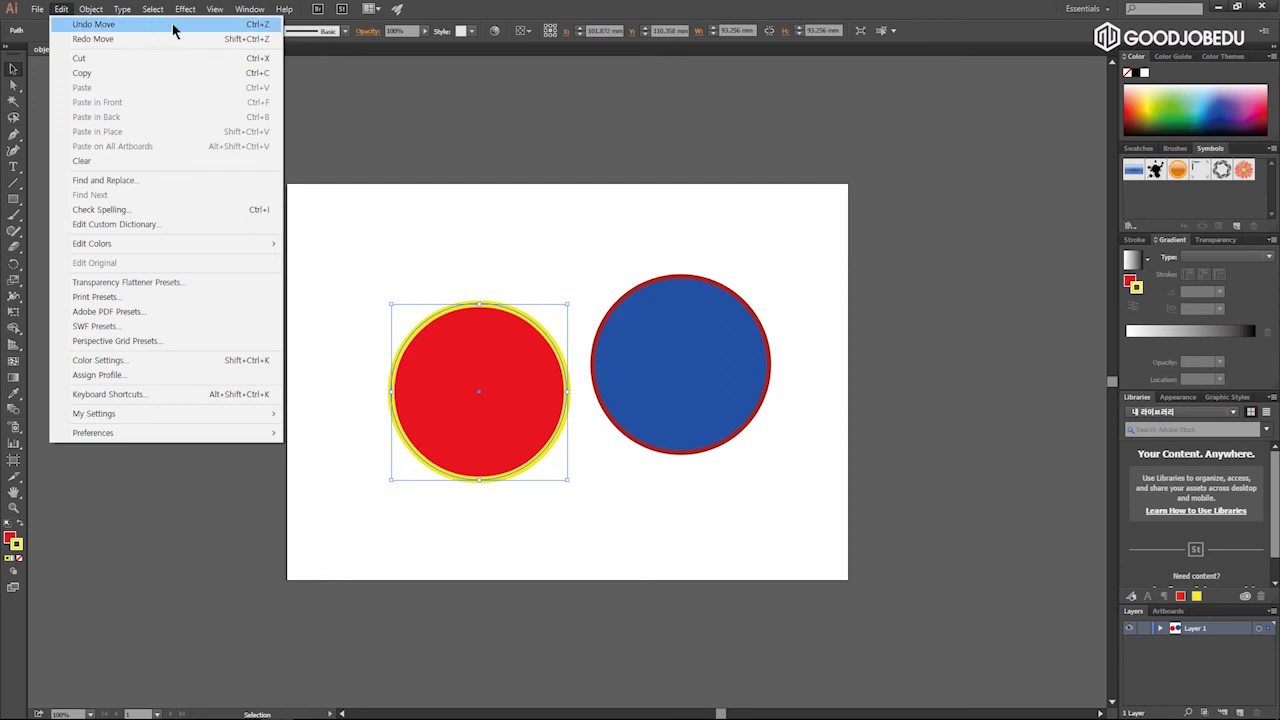
left_click(240, 30)
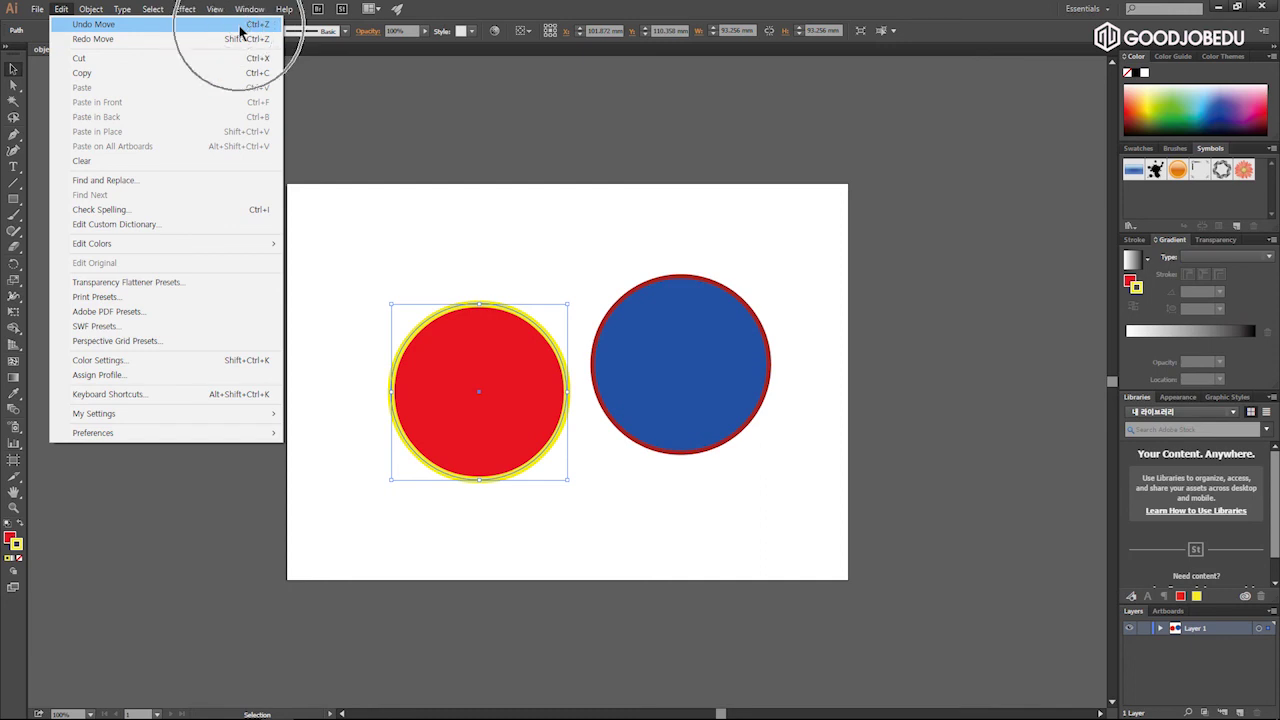
left_click(387, 231)
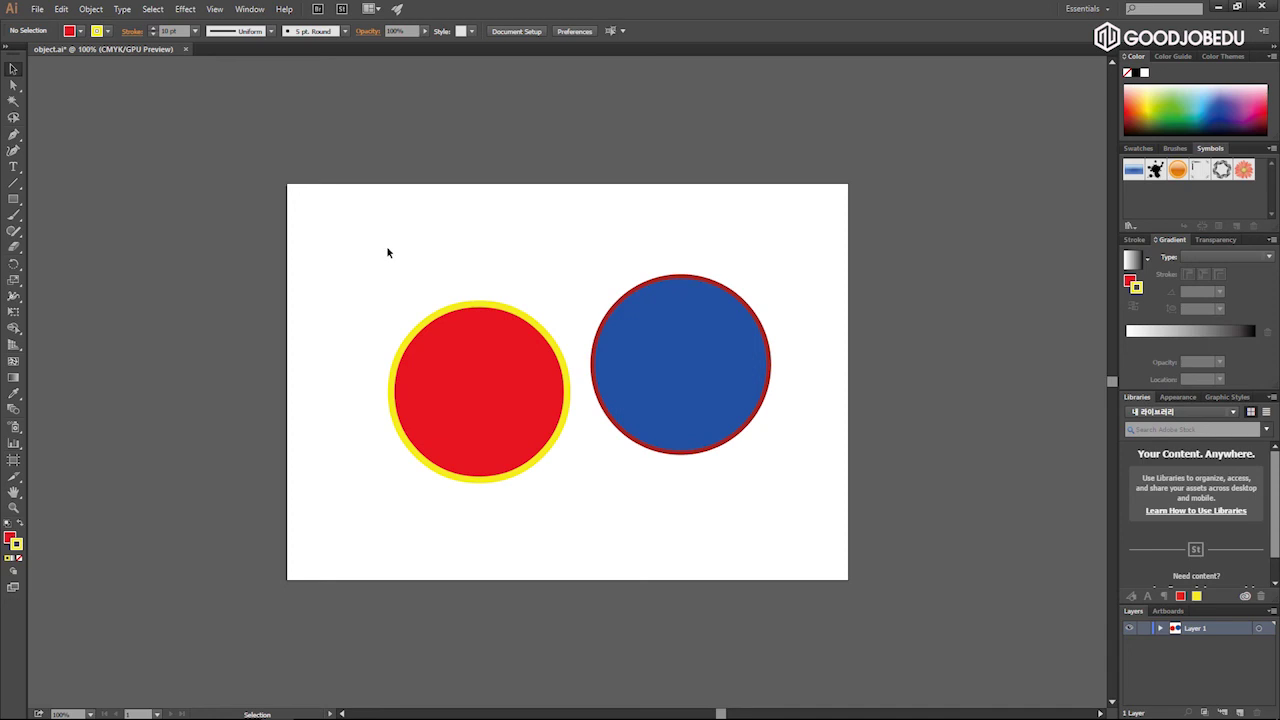
- Undo the left circle's remaining moves
key("ctrl+z")
key("ctrl+z")
key("ctrl+z")
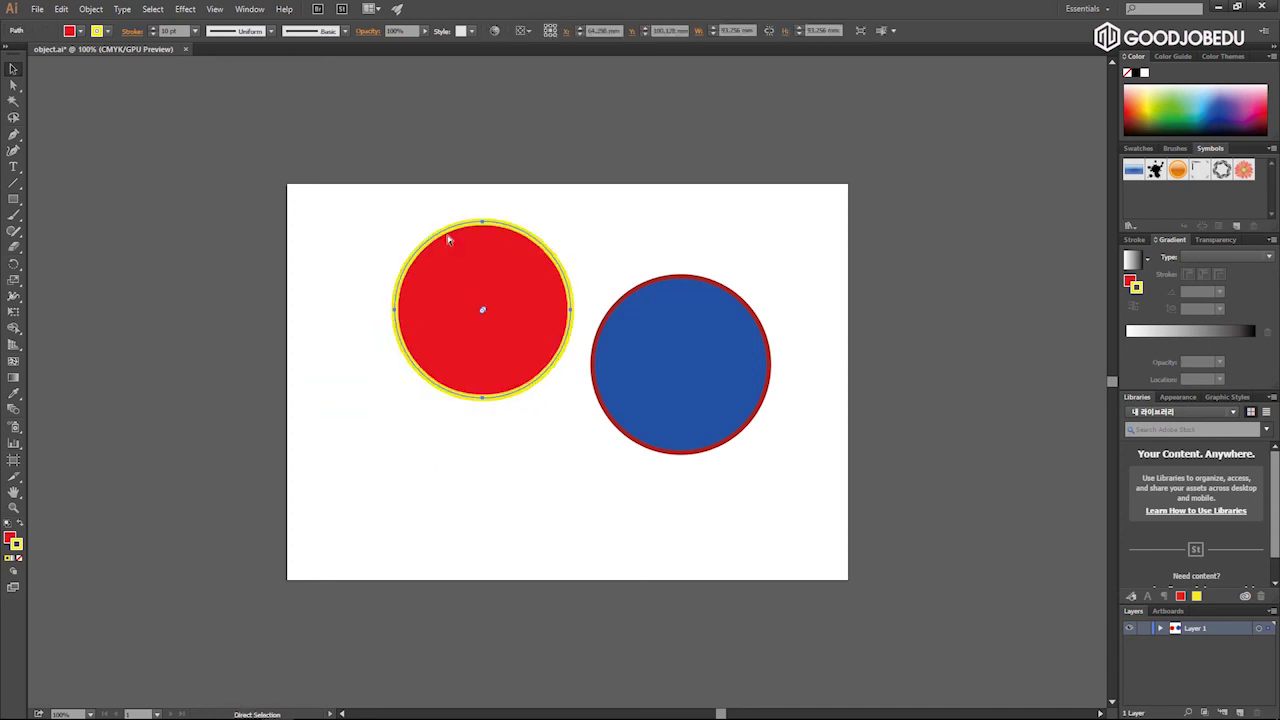
key("ctrl+z")
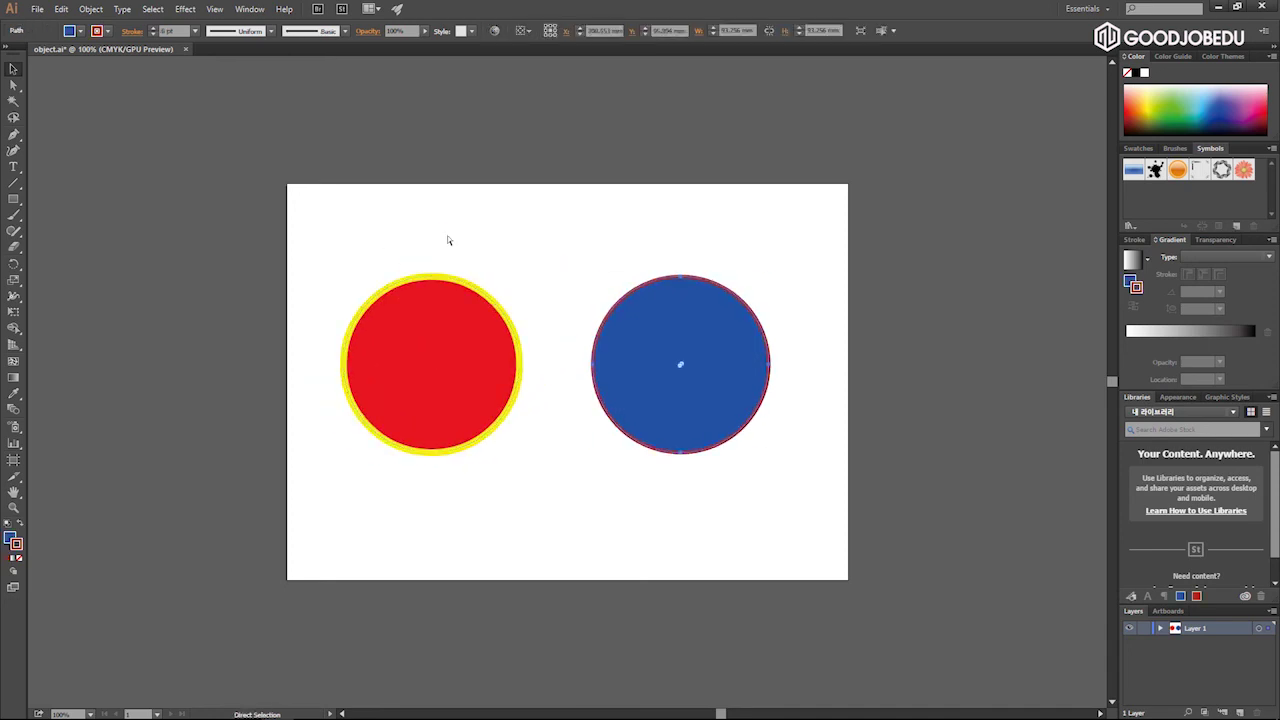
- Undo the right circle's stroke and fill changes one after another
key("ctrl+z")
key("ctrl+z")
key("ctrl+z")
key("ctrl+z")
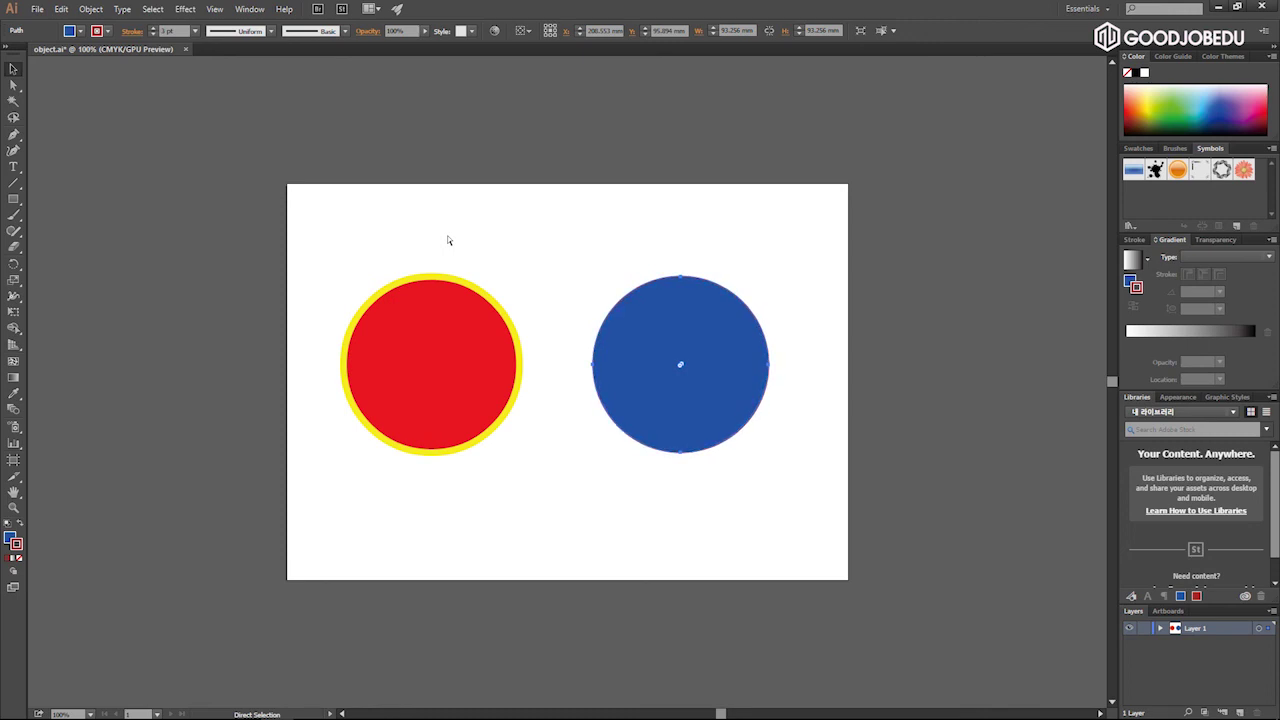
key("ctrl+z")
key("ctrl+z")
key("ctrl+z")
key("ctrl+z")
key("ctrl+z")
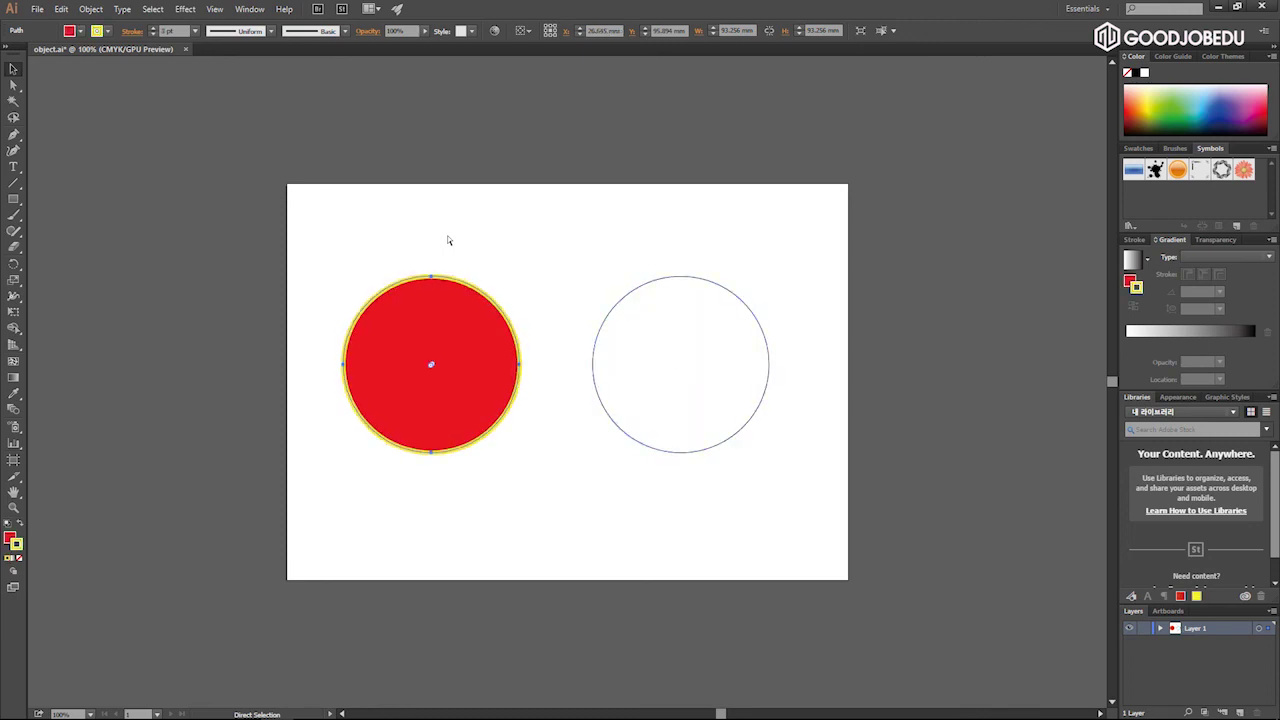
- Undo the increases to the left circle's stroke weight
key("ctrl+z")
key("ctrl+z")
key("ctrl+z")
key("ctrl+z")
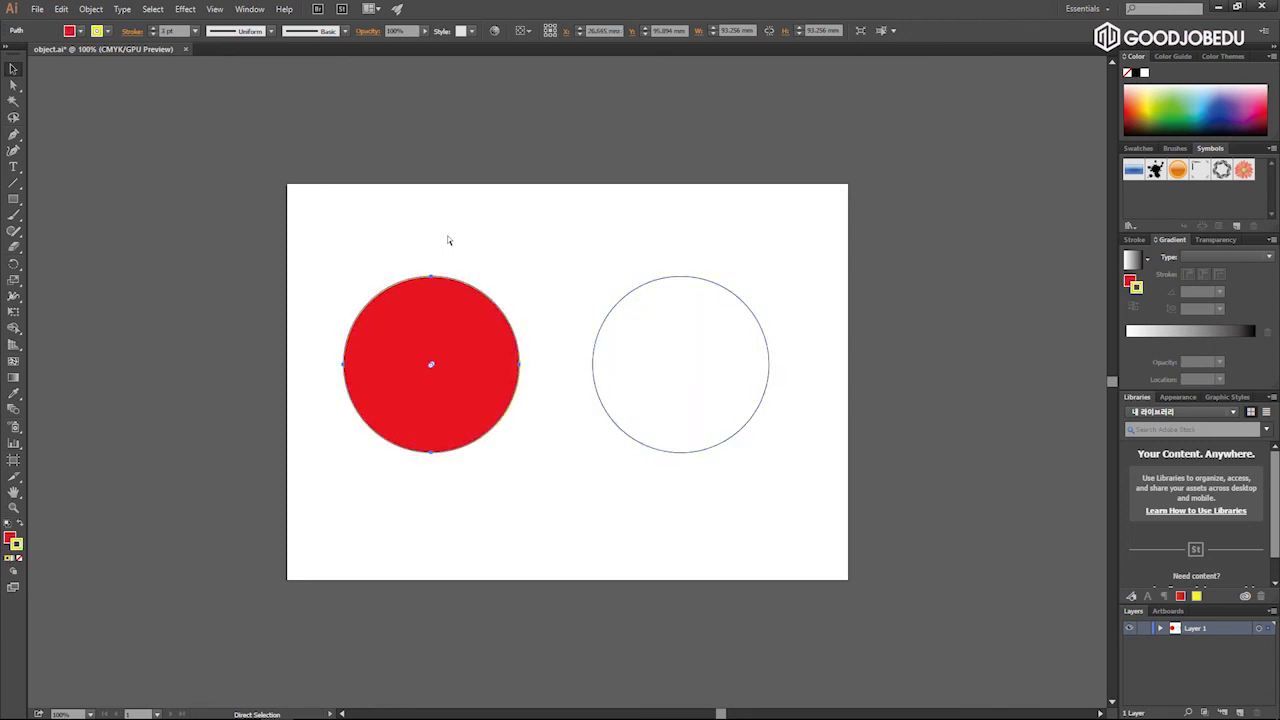